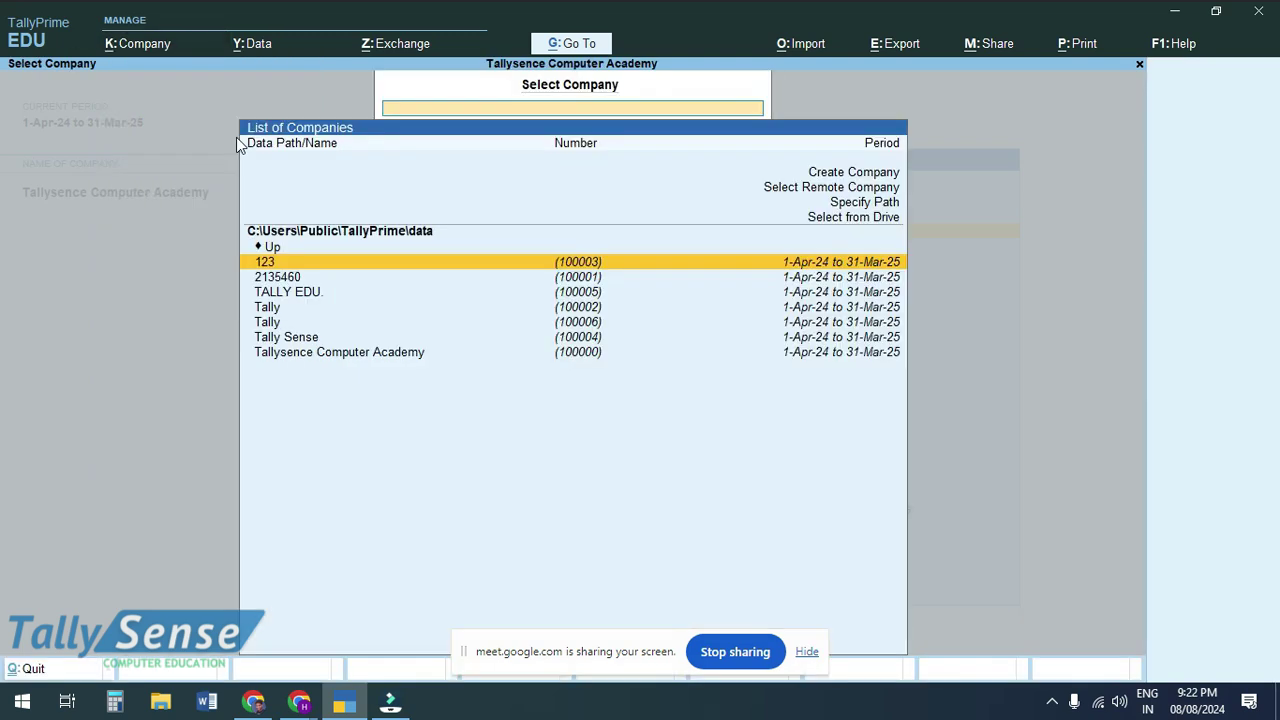
Load the company TALLY EDU. from the list of companies
key(Down)
key(Down)
key(Up)
key(Down)
key(Return)
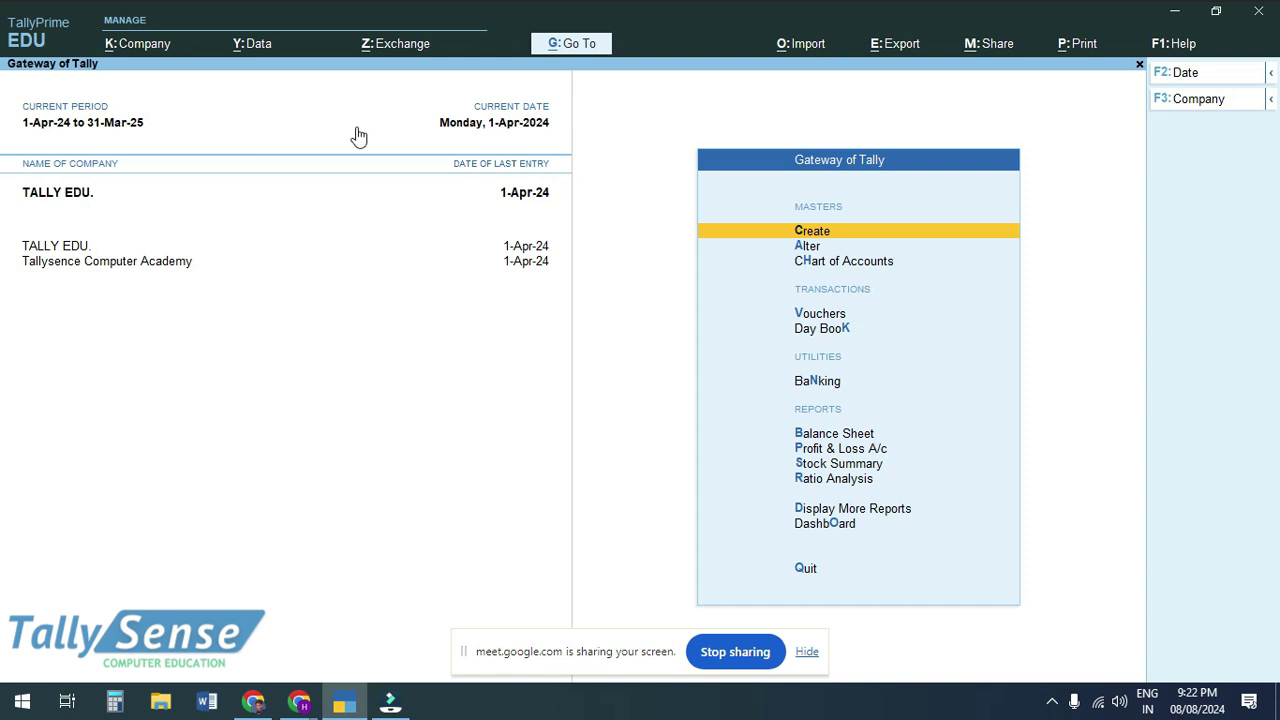
Open accounting voucher creation for a payment entry
key(Down)
key(Down)
key(Down)
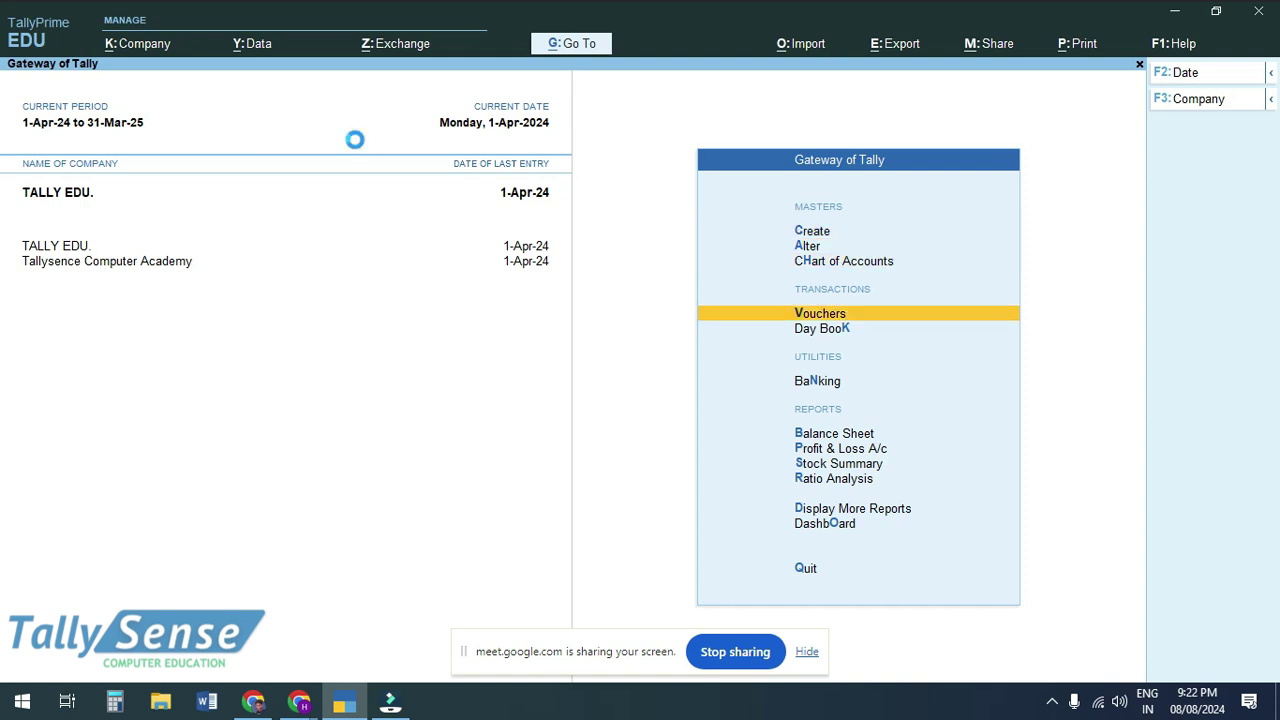
key(Return)
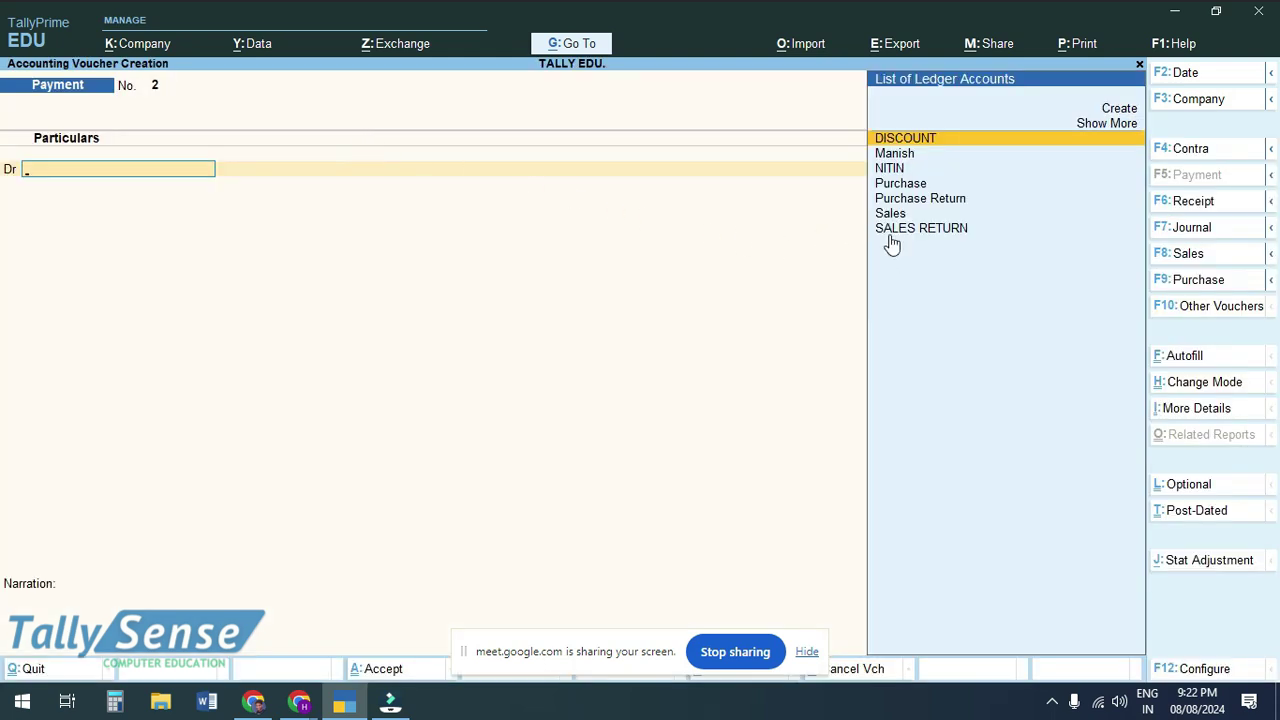
Start a new debit ledger from within the payment voucher and enter the employee's first name as its name
key(Up)
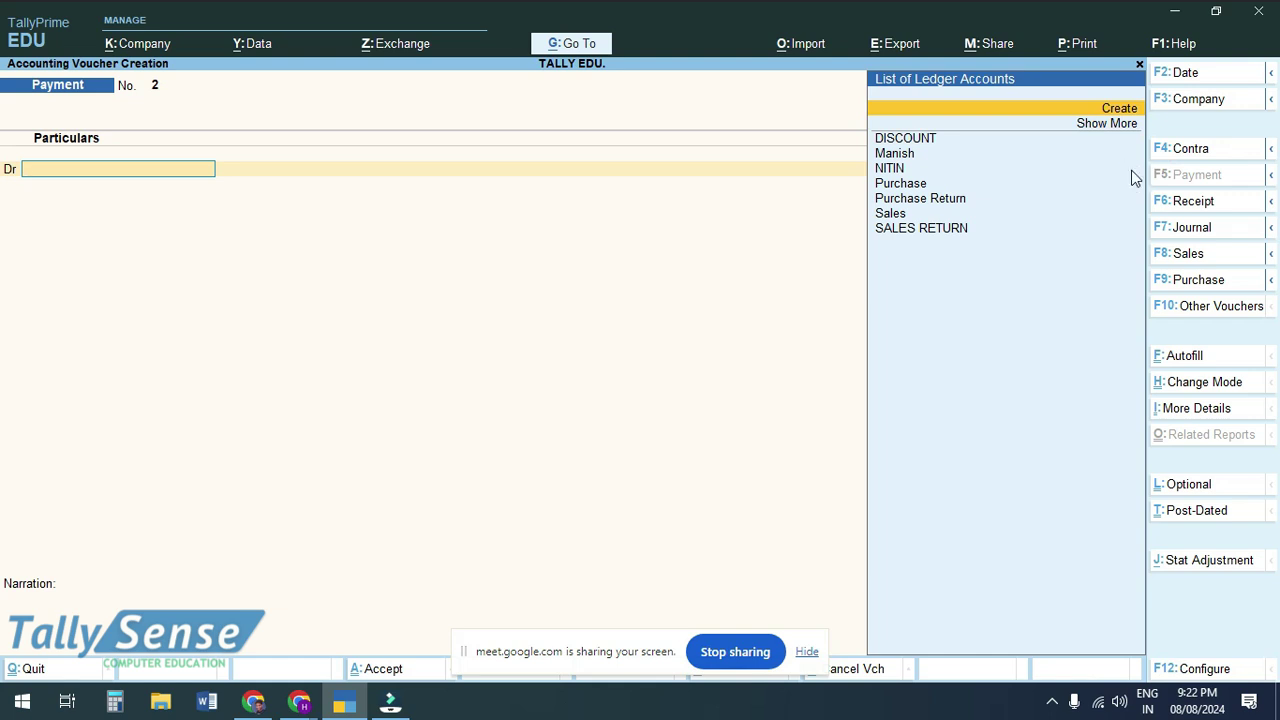
key(Return)
text(Sa)
key(BackSpace)
text(umit)
key(Return)
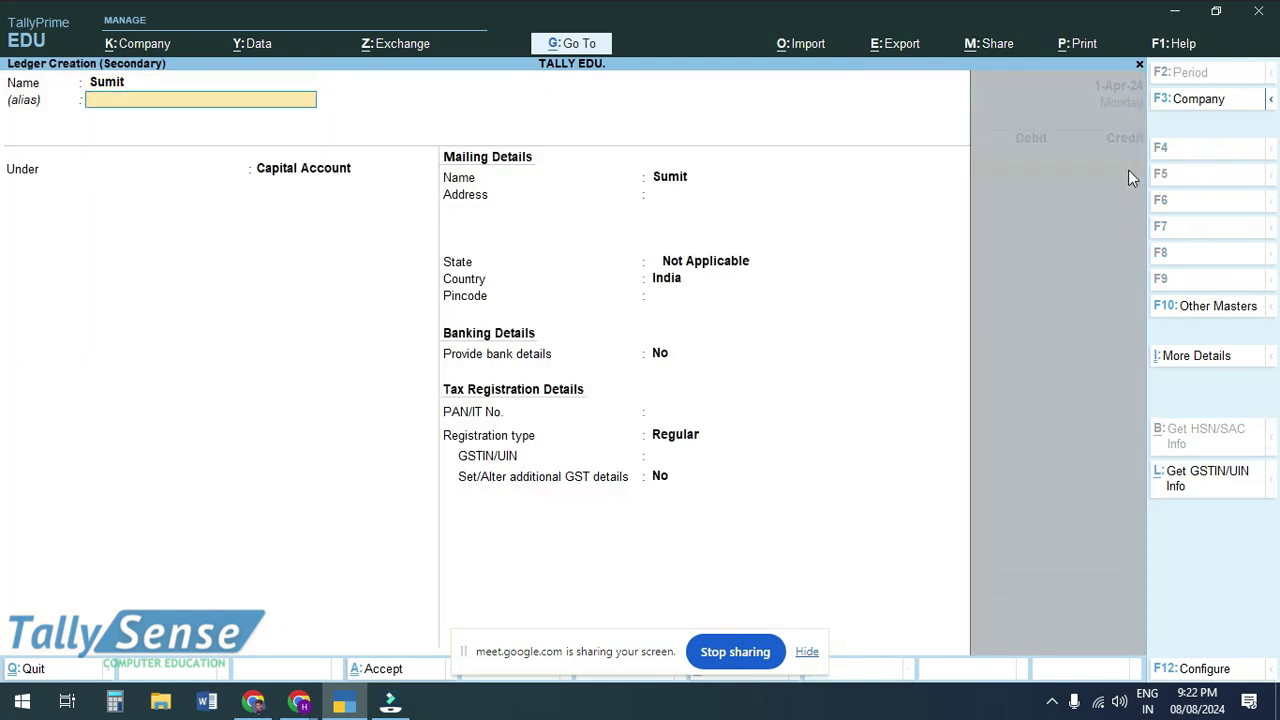
Place the employee's ledger under Indirect Expenses and save it
key(Return)
key(BackSpace)
text(Ind)
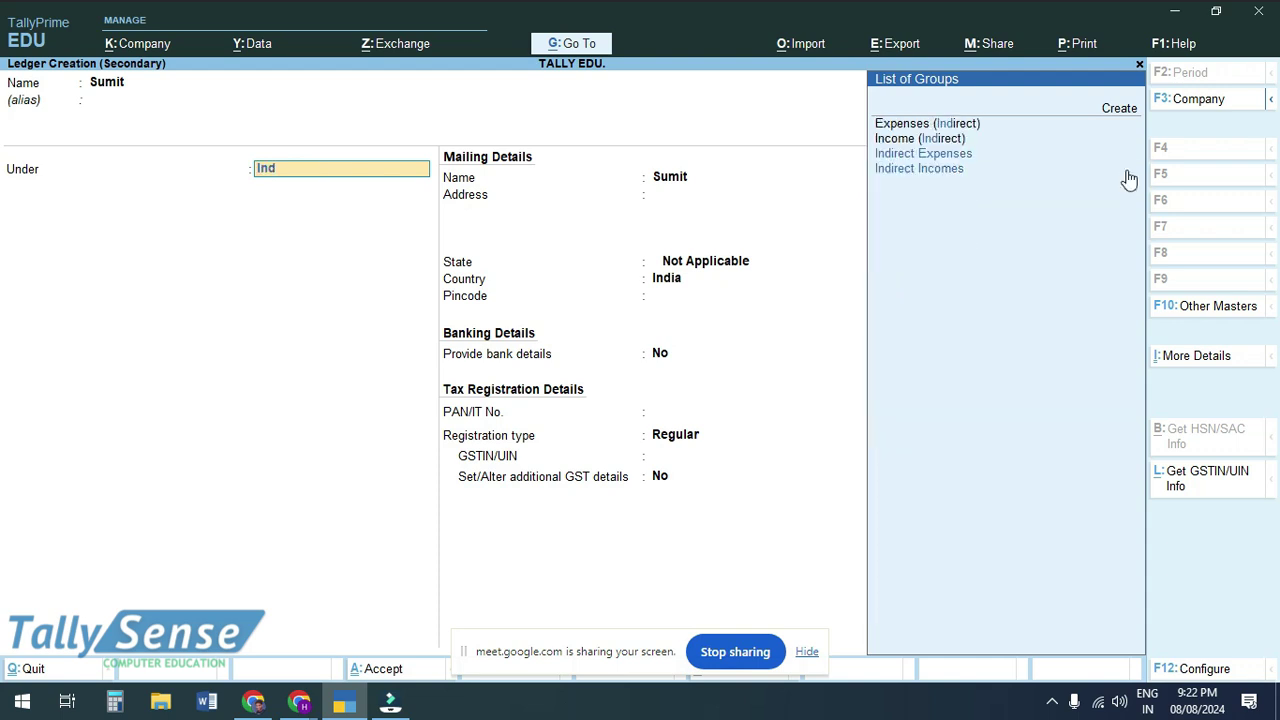
key(Up)
key(Return)
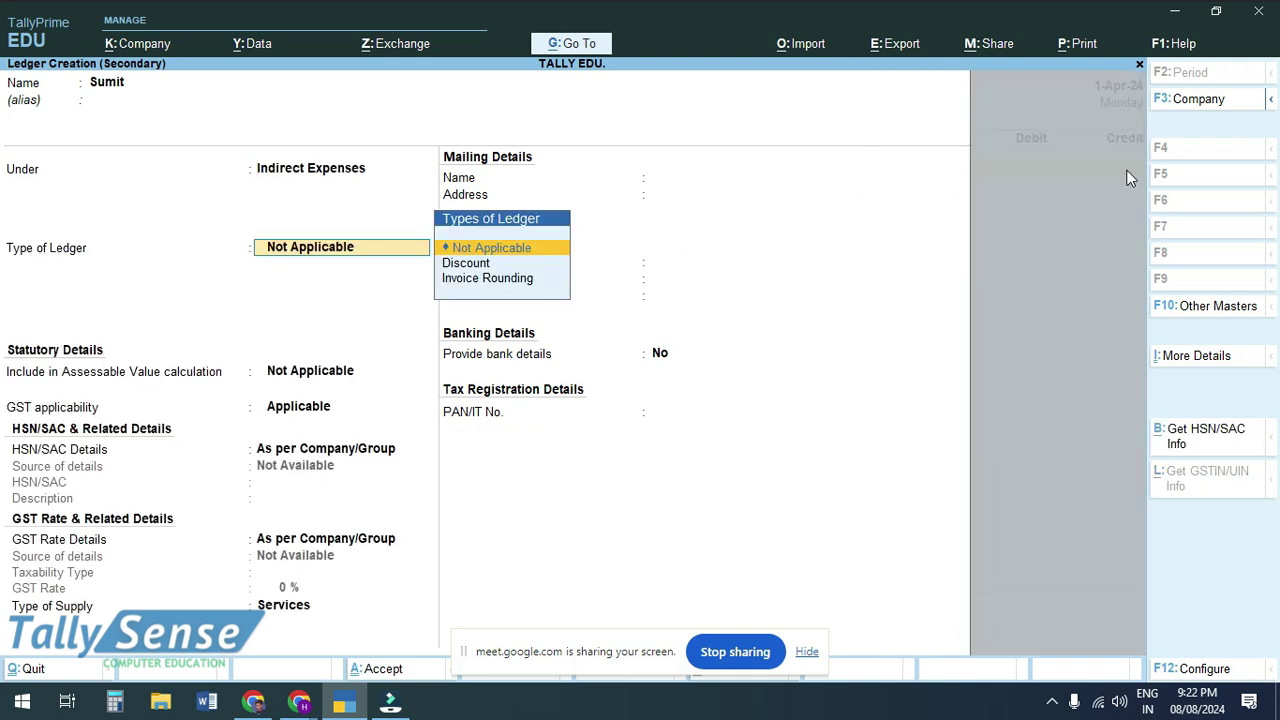
key(ctrl)
key(ctrl+a)
Debit the employee's ledger with 2000, credit Cash for the same amount, and save the payment voucher
text(2000)
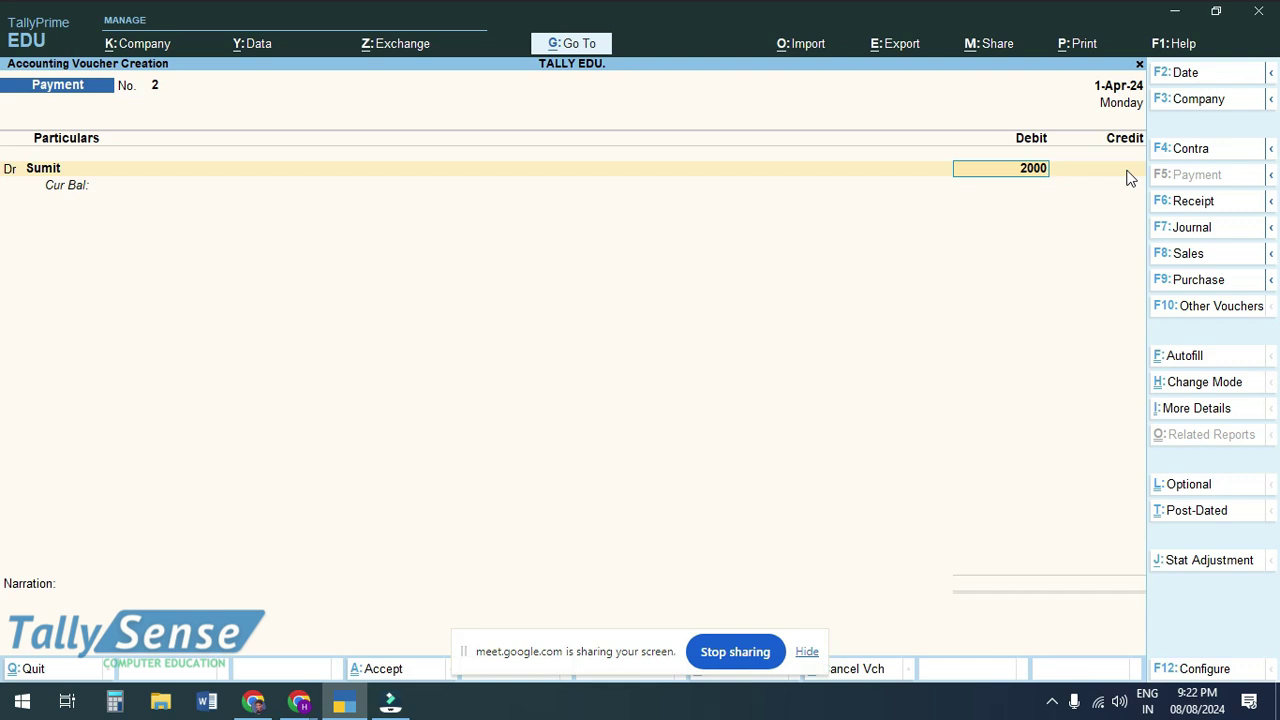
key(Return)
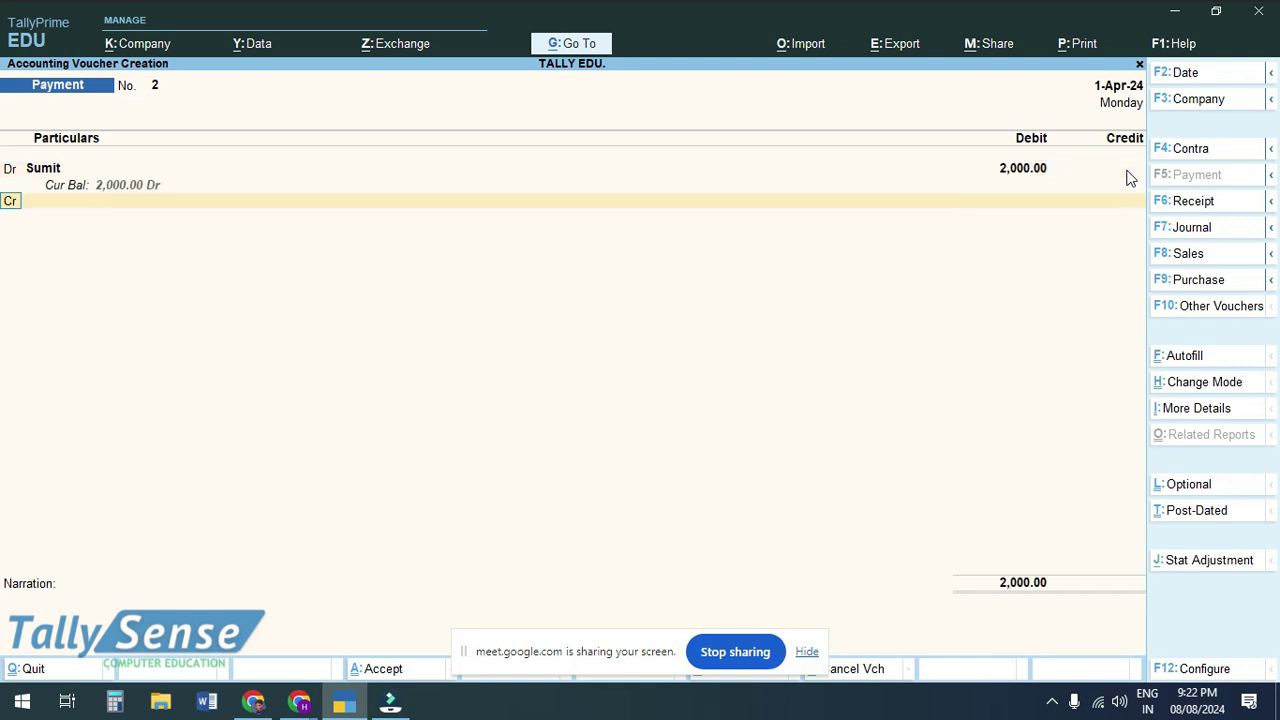
text(cash)
key(Return)
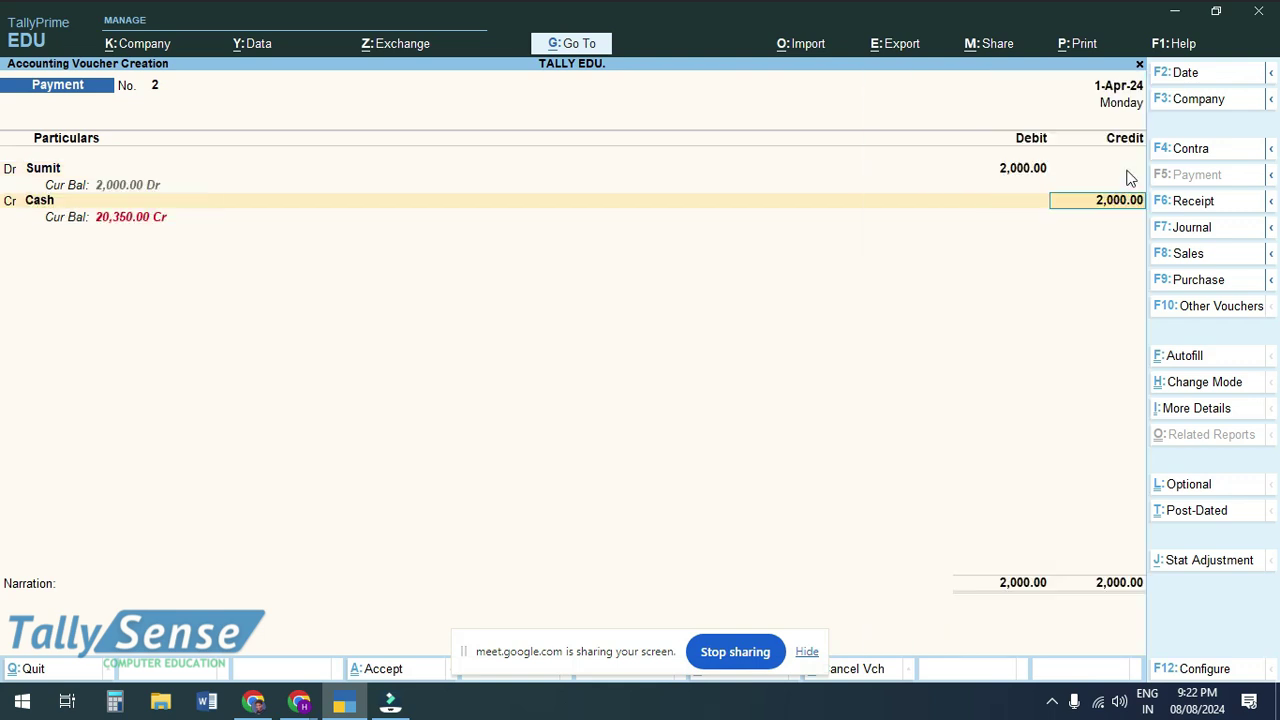
key(ctrl)
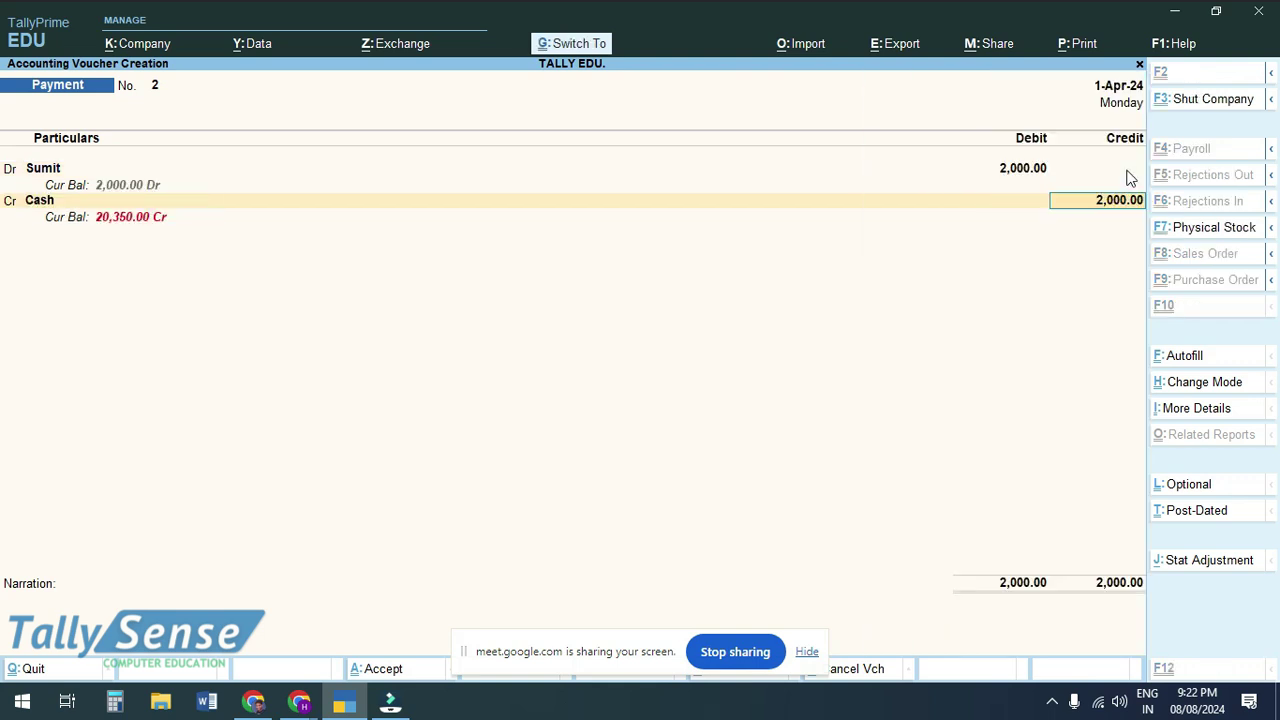
key(ctrl+a)
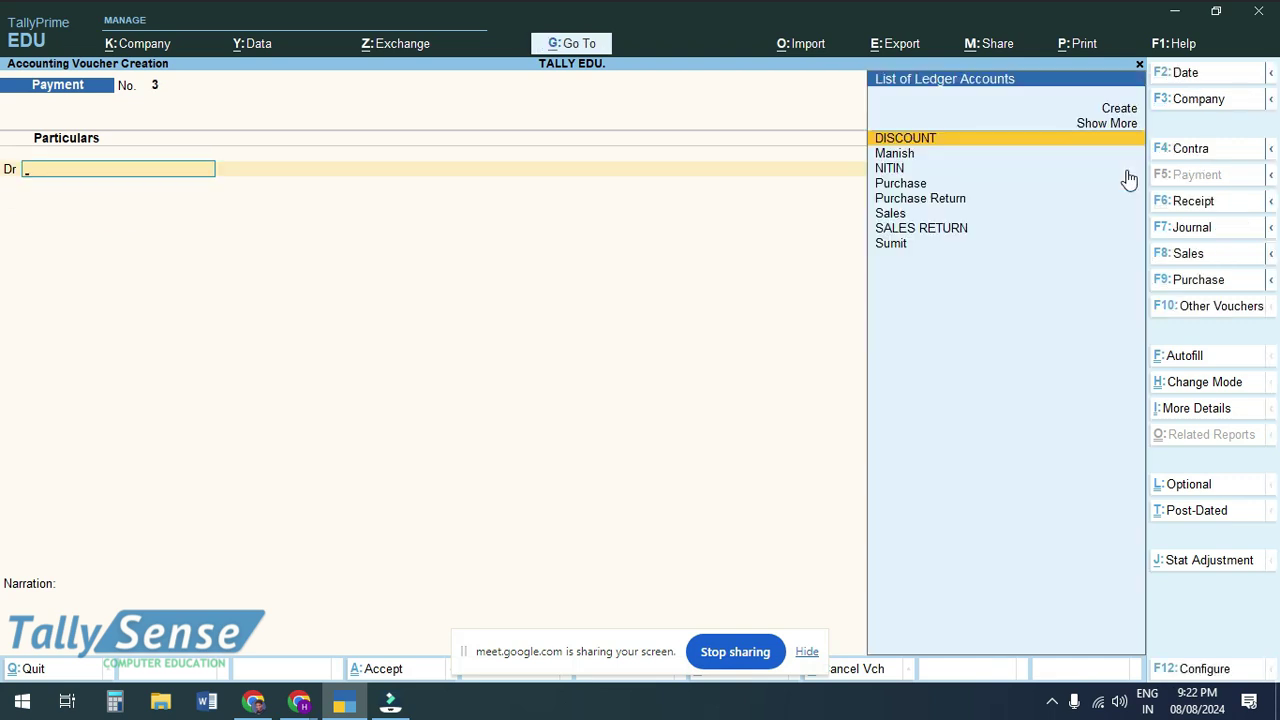
Review the saved payment voucher and the cost centre slide in the browser, and return to the Gateway of Tally
key(Page_Up)
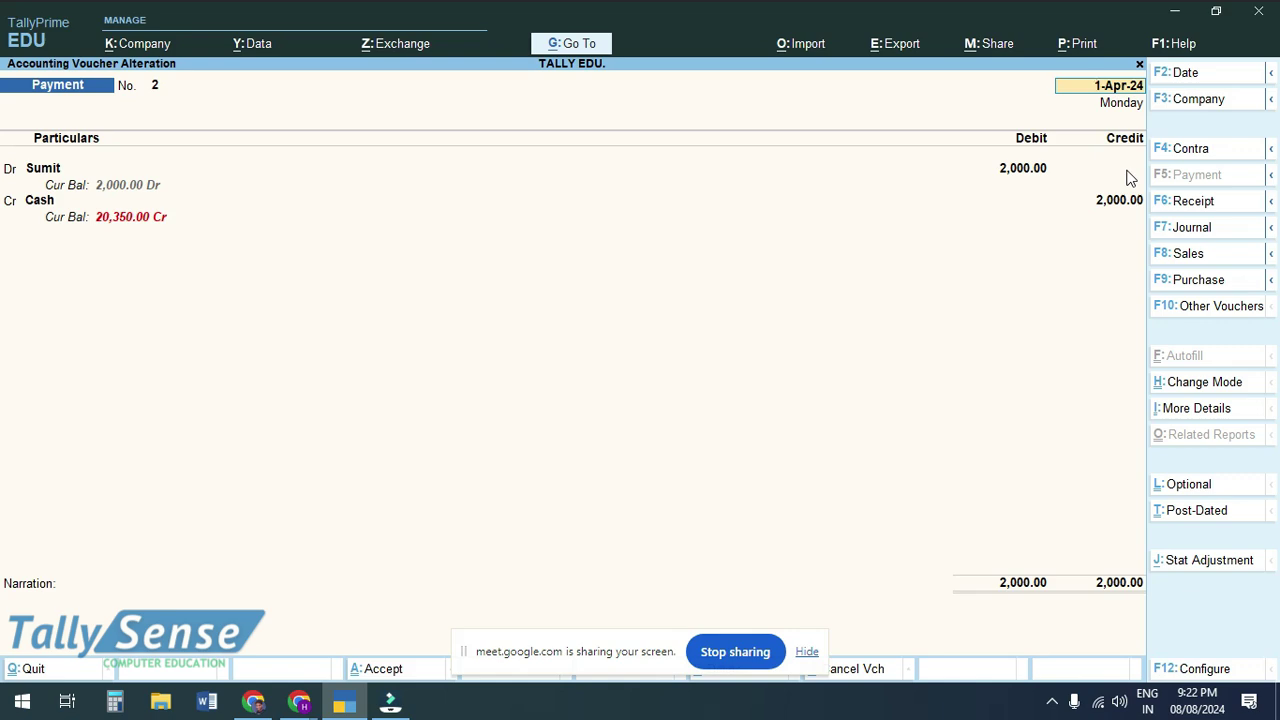
key(alt+Tab)
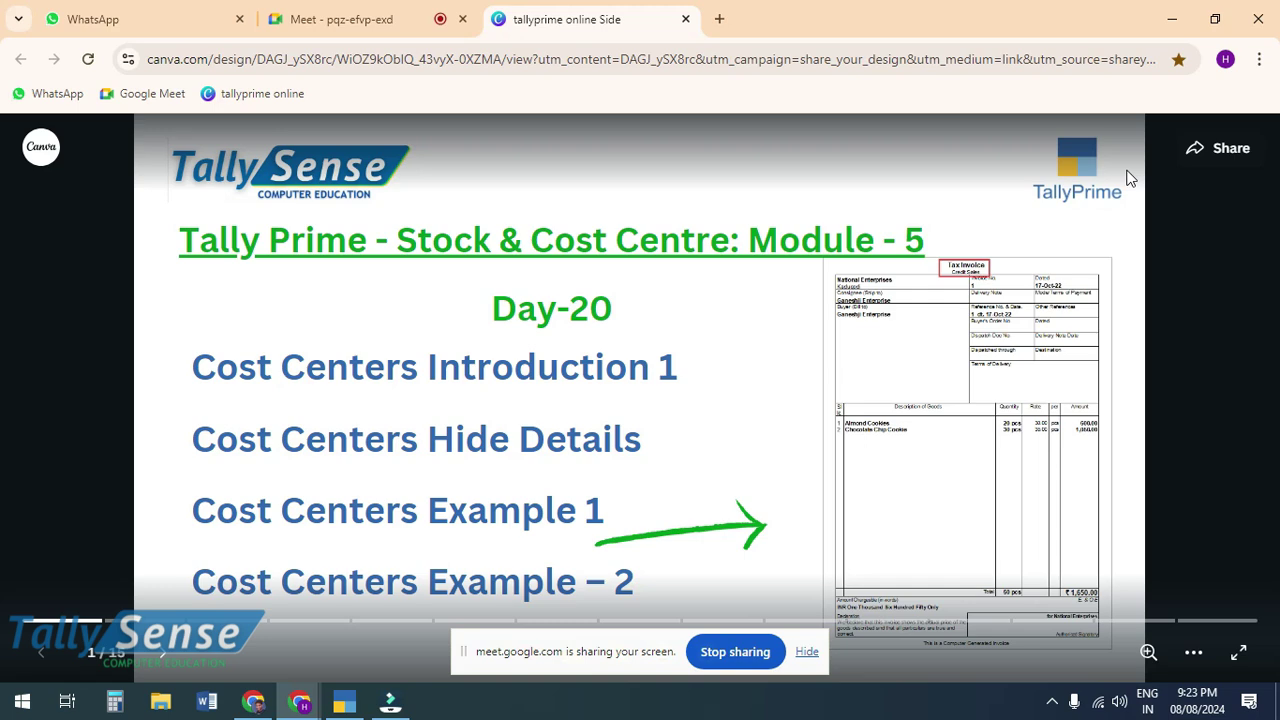
key(alt+Tab)
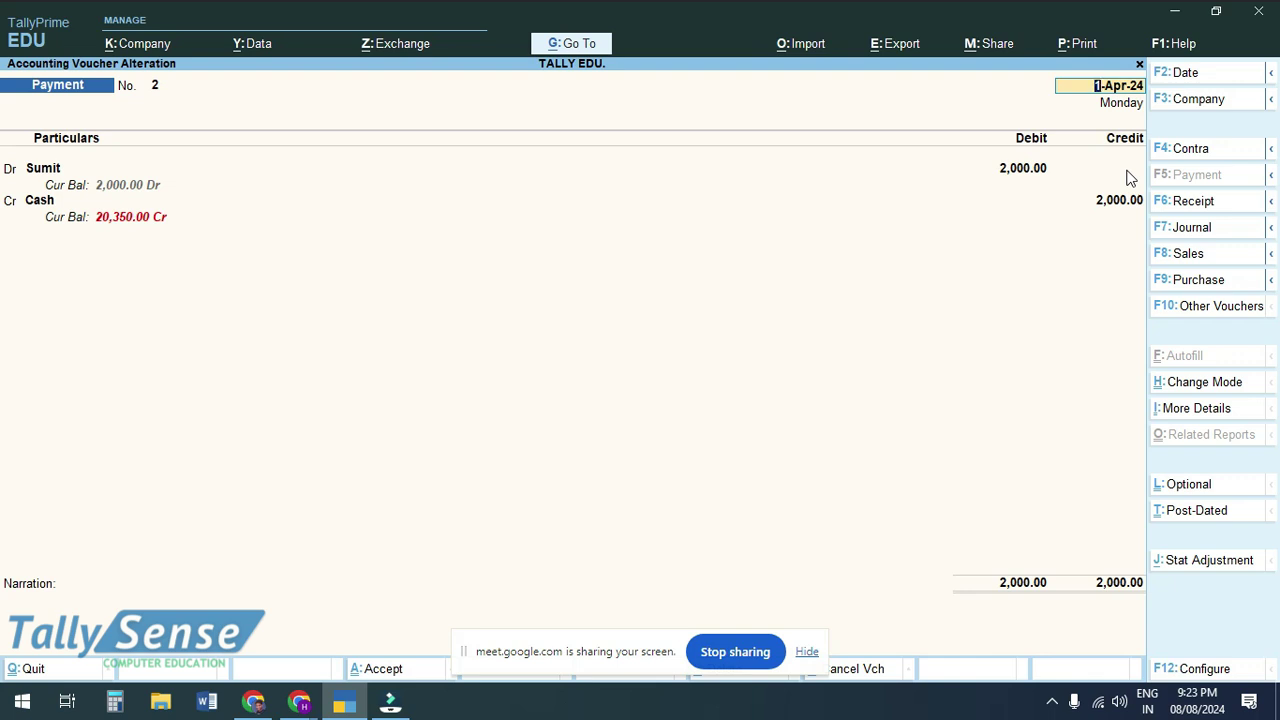
key(BackSpace)
key(Escape)
key(Return)
key(Escape)
key(Return)
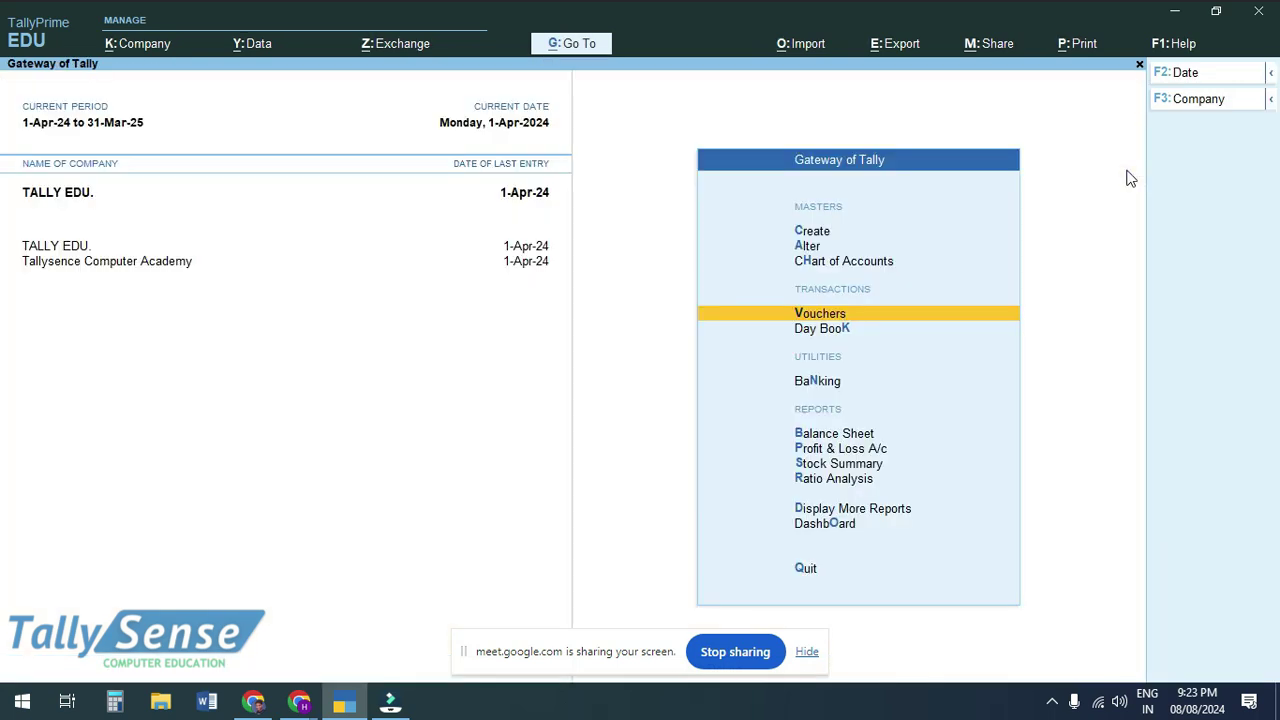
Enable Cost Centres in the company features of TALLY EDU. and save the setting
key(F11)
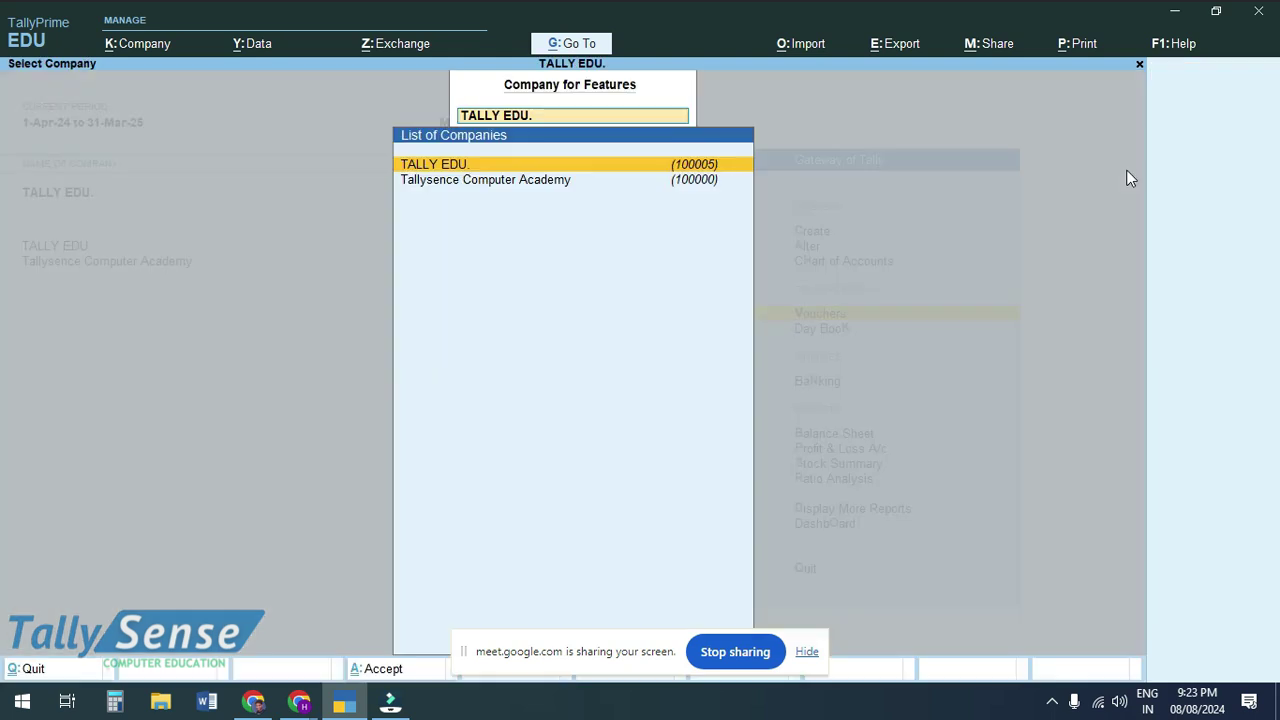
key(Return)
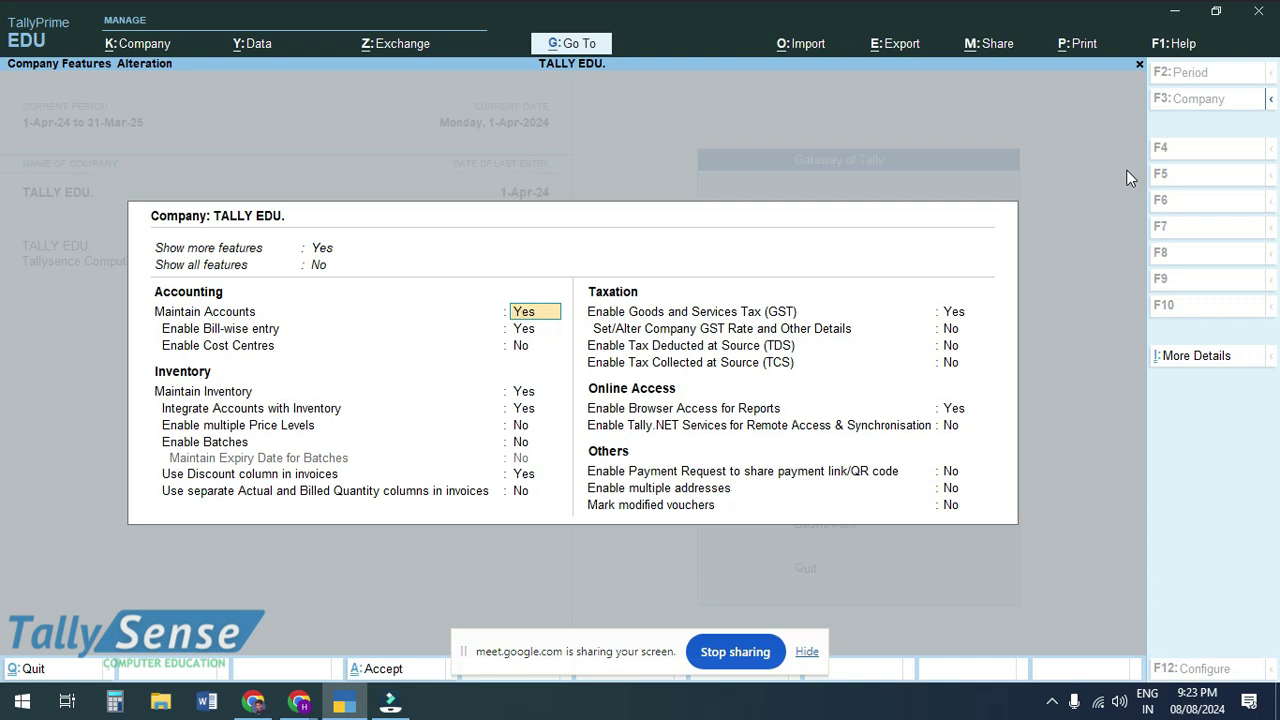
key(Return)
key(Return)
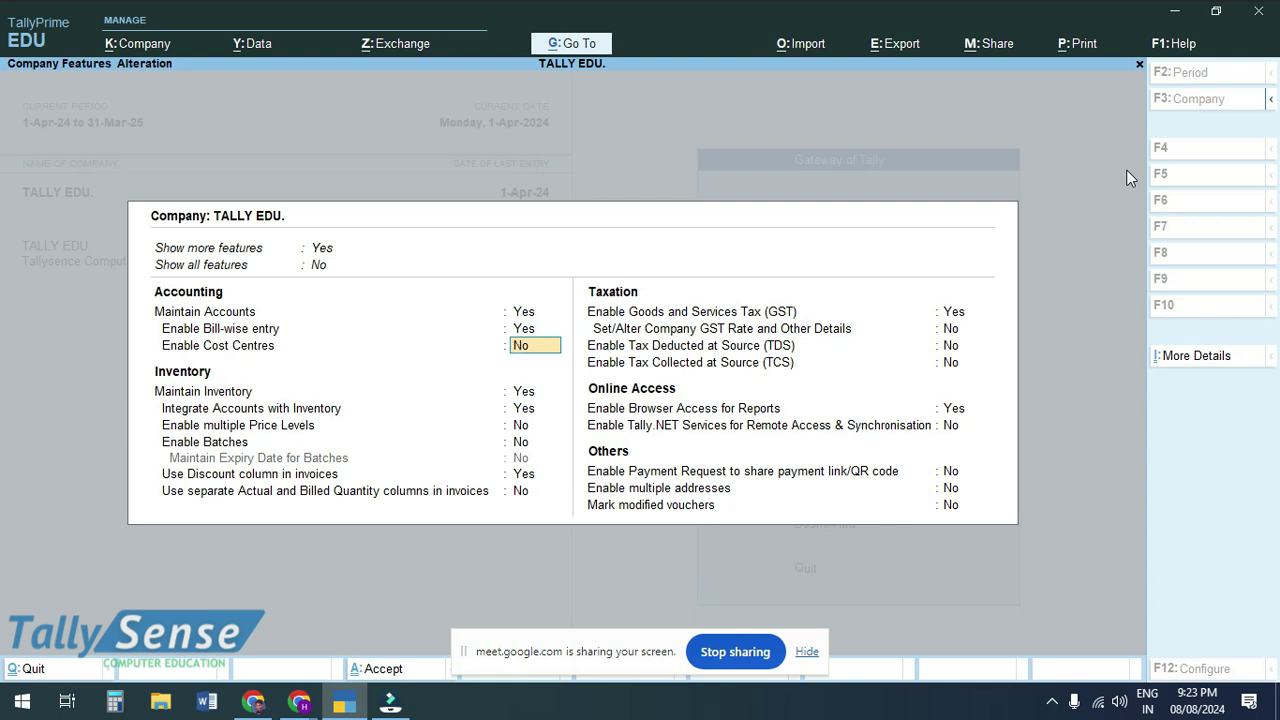
text(y)
key(Return)
key(ctrl)
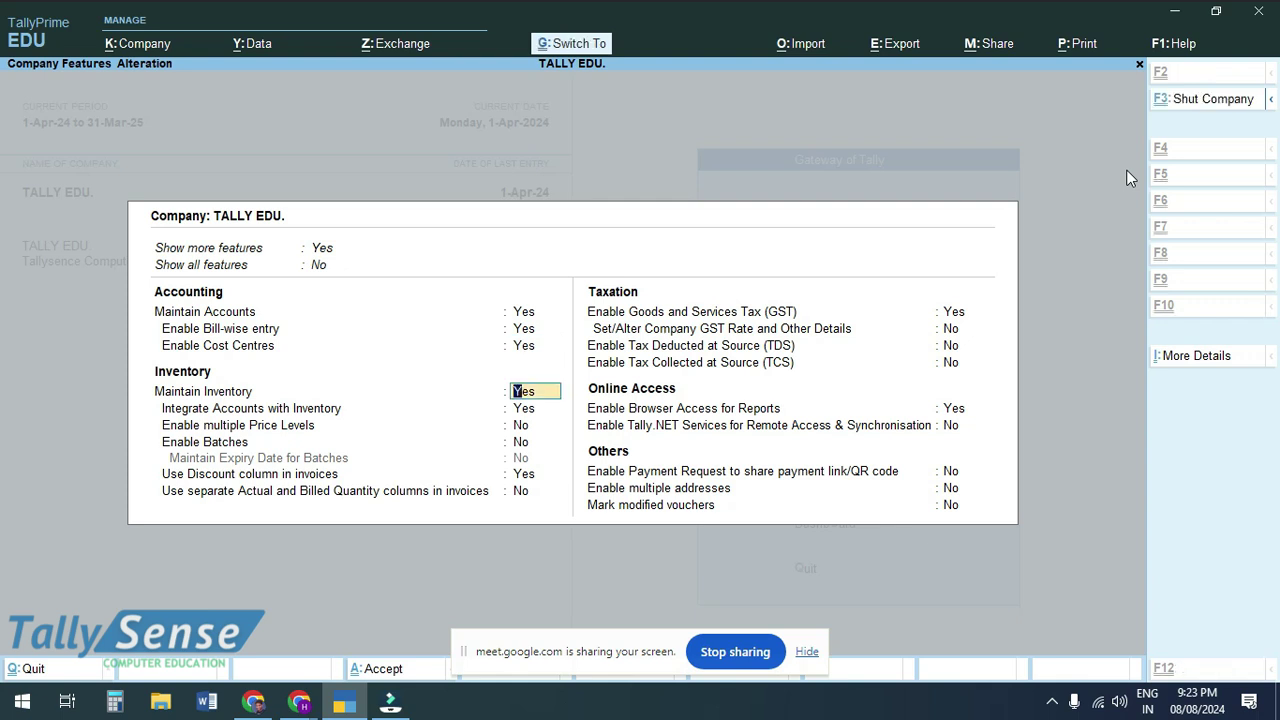
key(ctrl+a)
key(Escape)
key(Escape)
Open master creation and expand the list of masters to examine the cost-related master types
key(Up)
key(Up)
key(Up)
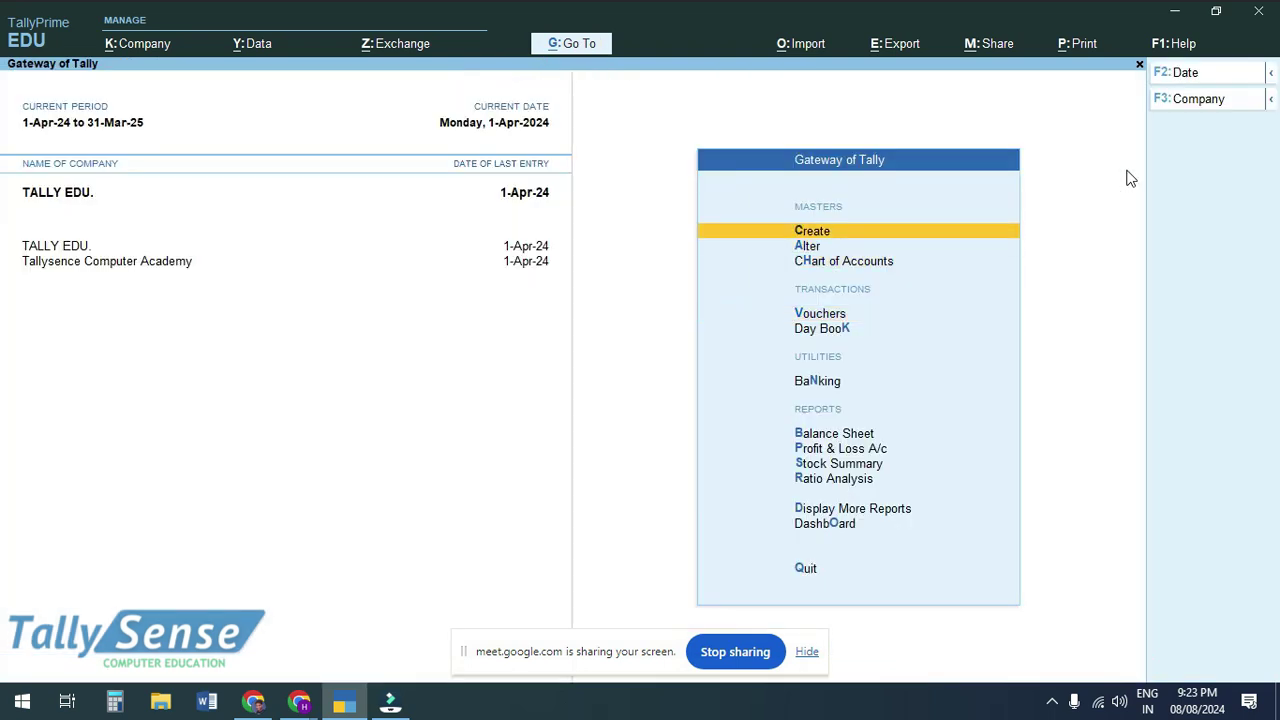
key(Return)
key(Down)
key(Down)
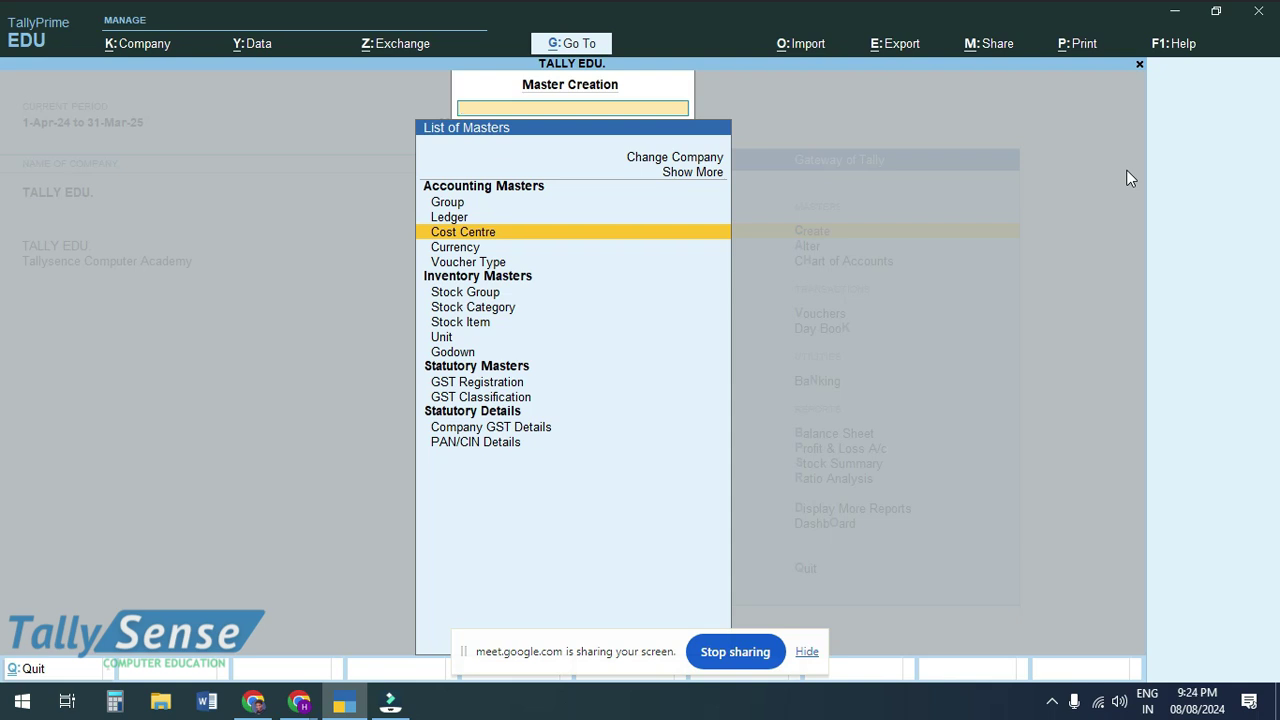
key(Up)
key(Up)
key(Up)
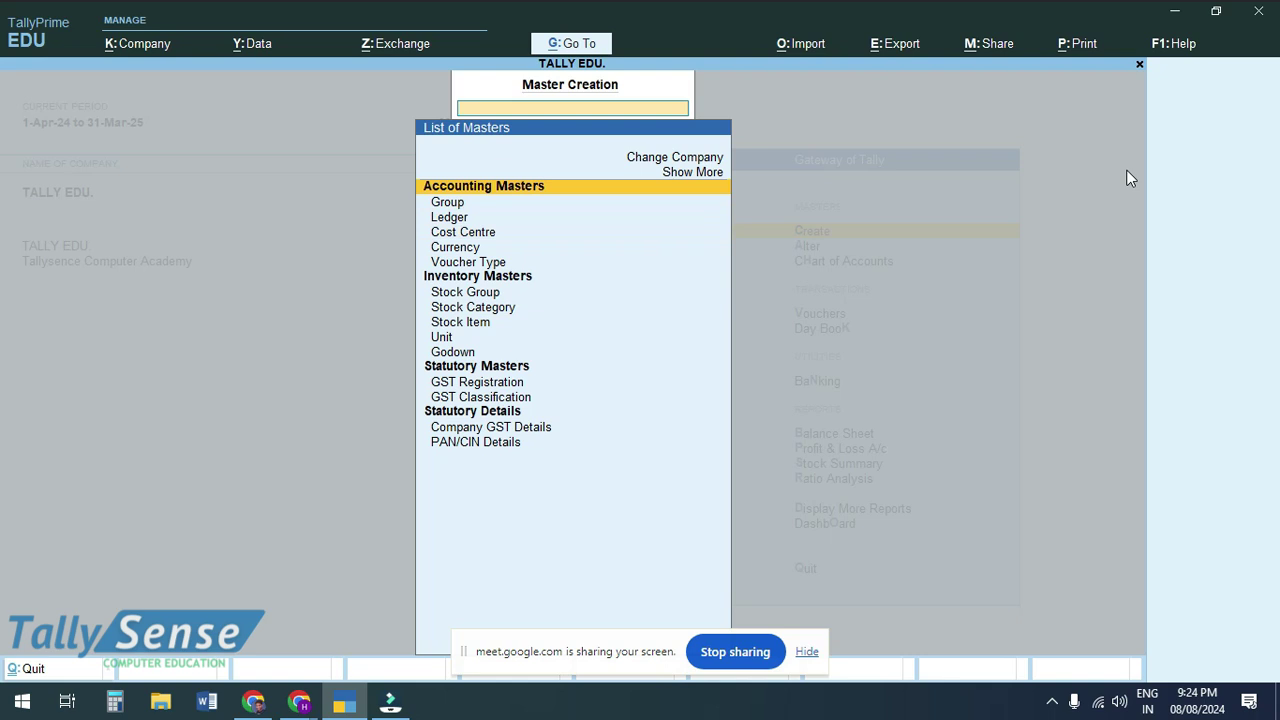
key(Up)
key(Return)
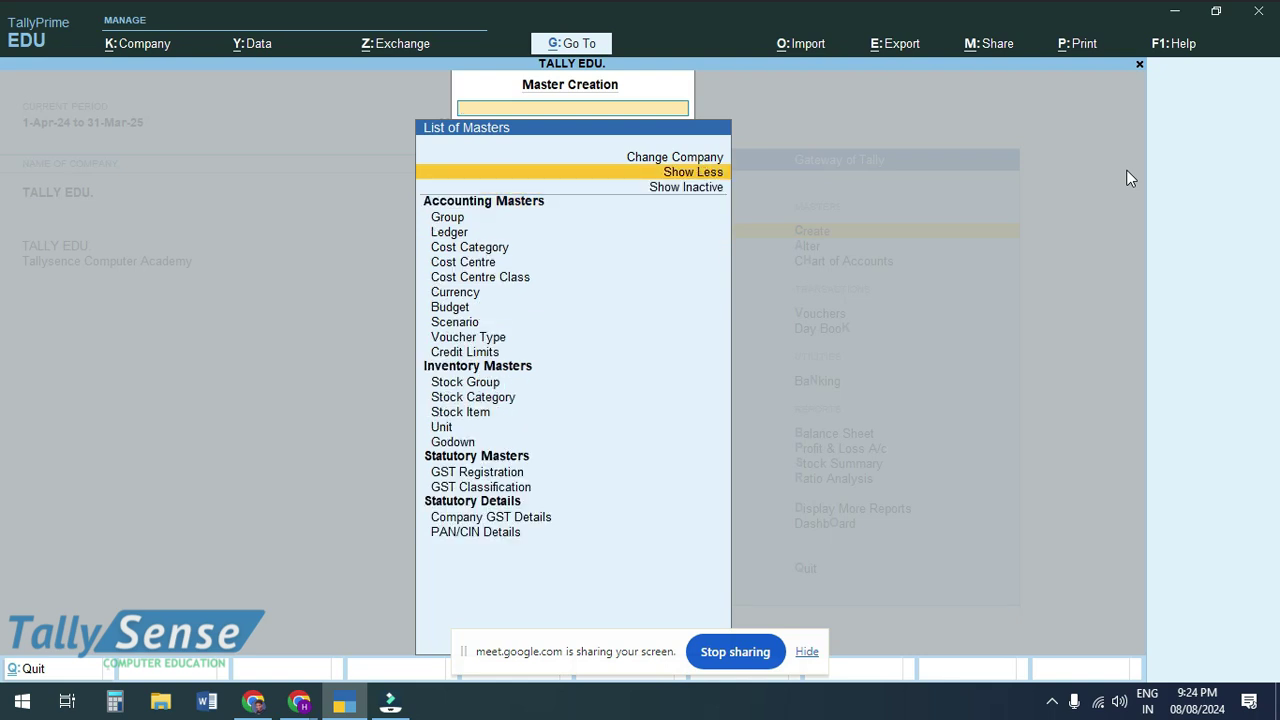
key(Down)
key(Down)
key(Down)
key(Down)
key(Down)
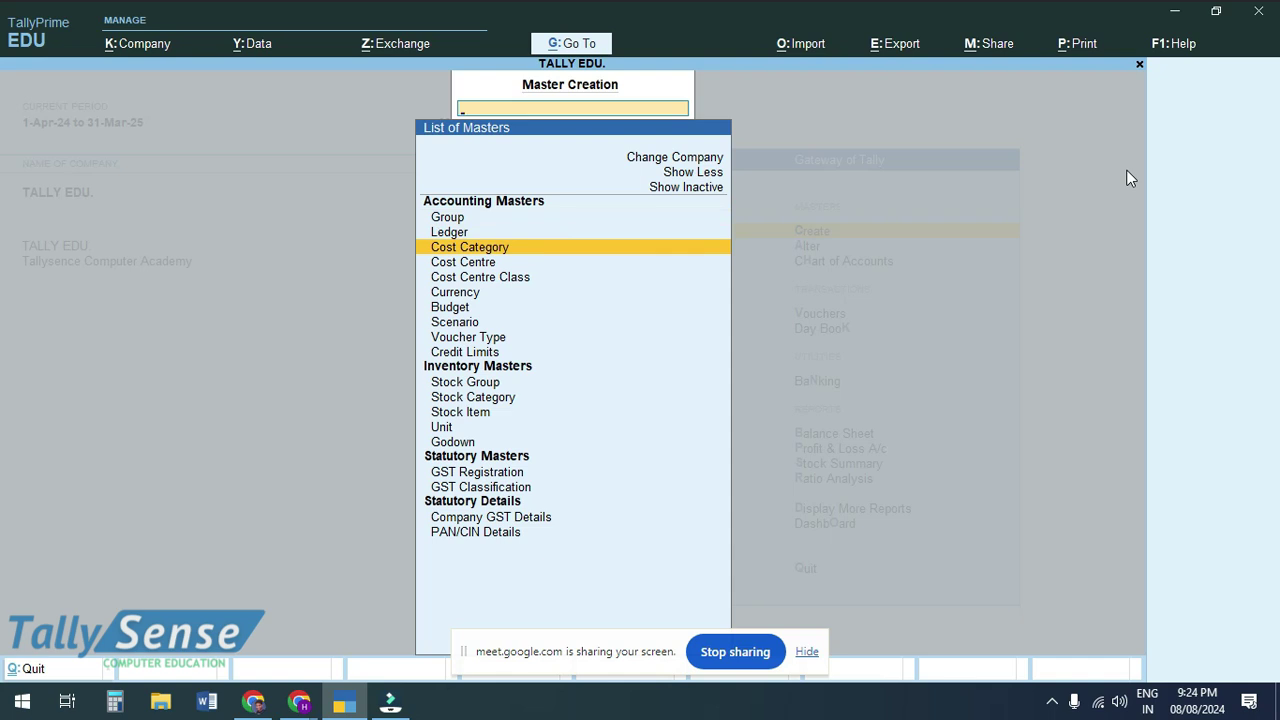
key(Return)
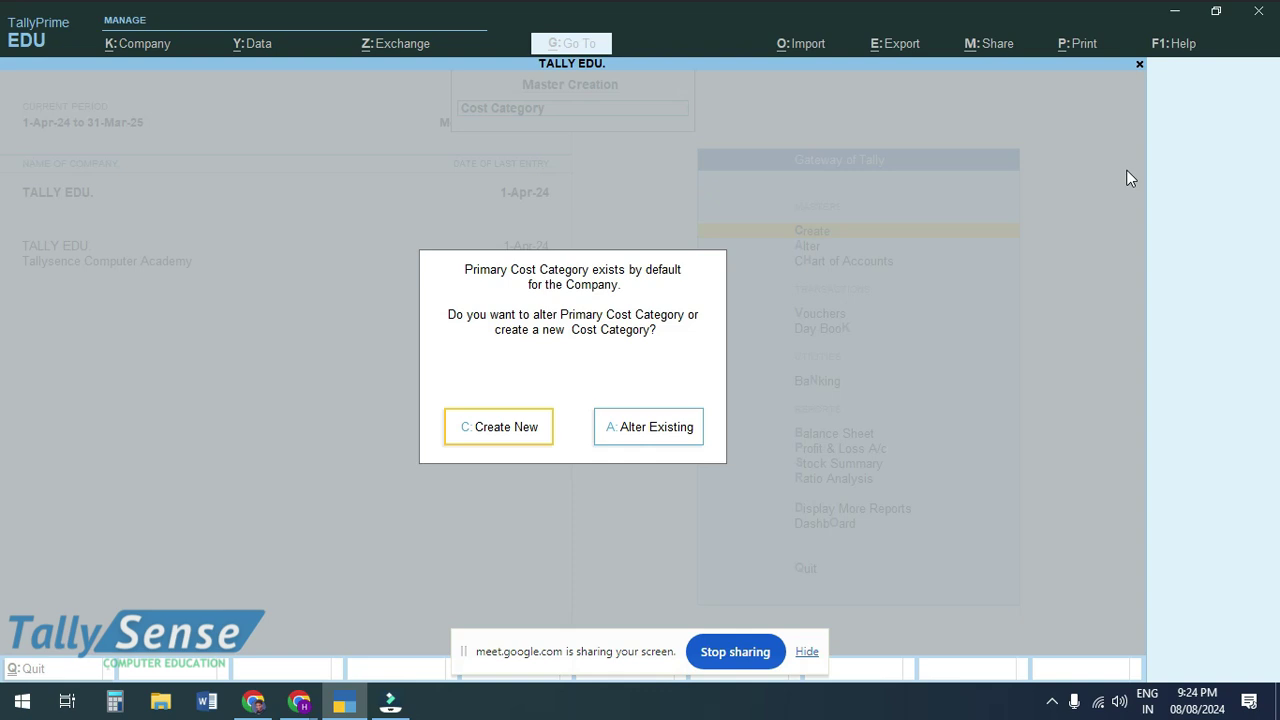
text(c)
text(Manager)
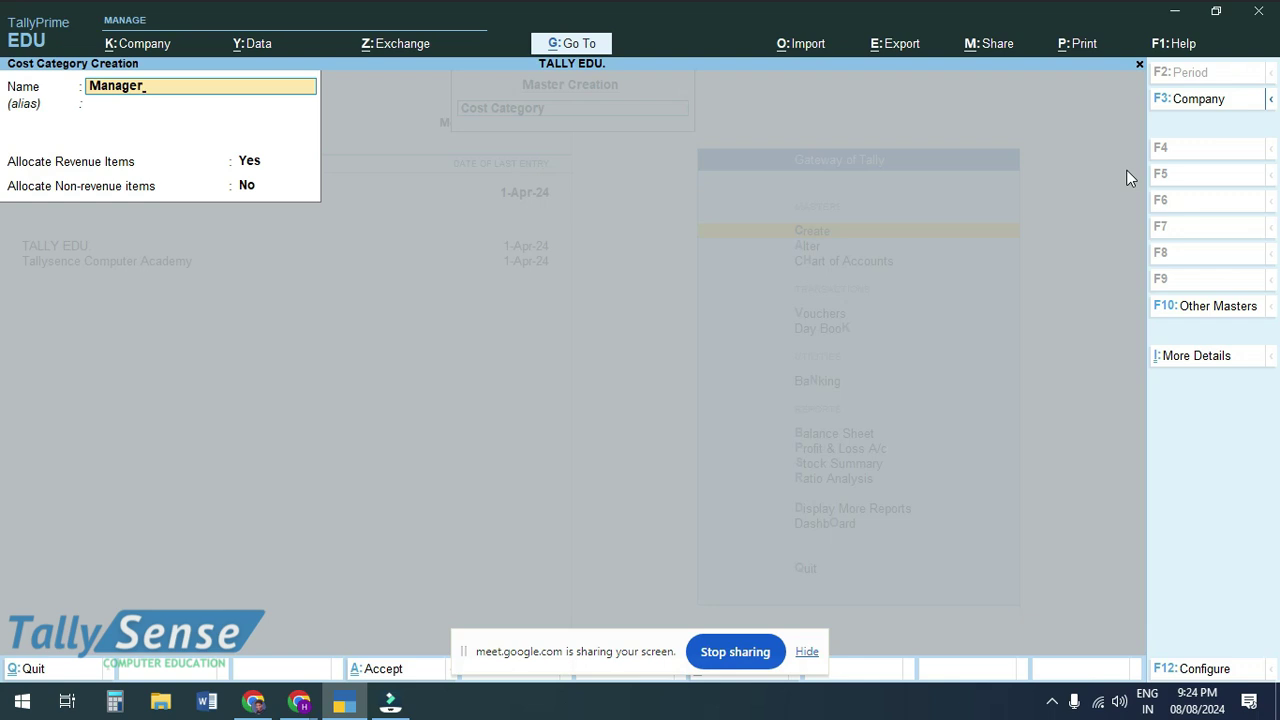
text(s)
key(BackSpace)
key(ctrl+BackSpace)
key(Escape)
key(y)
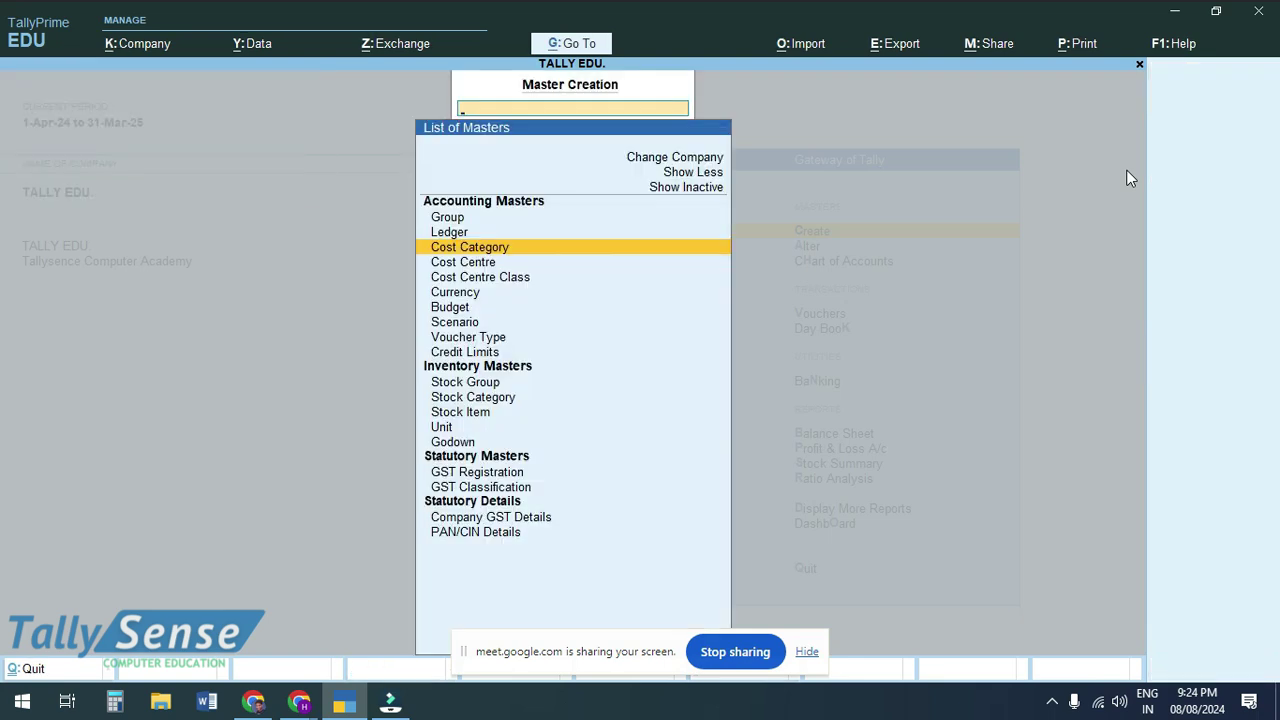
key(Escape)
Open a new payment voucher from the Gateway of Tally
key(Down)
key(Down)
key(Down)
key(Return)
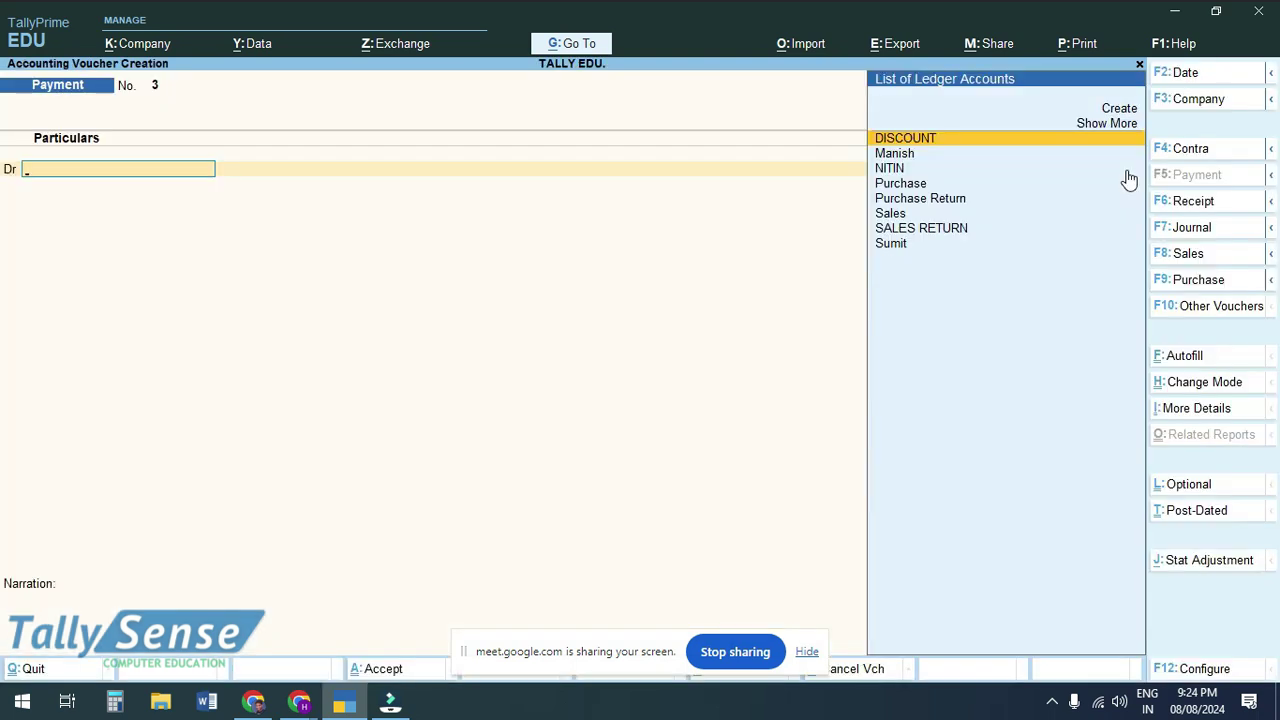
Start a new ledger from the voucher, naming it Employee Salary and placing it under Indirect Expenses
key(Up)
key(Up)
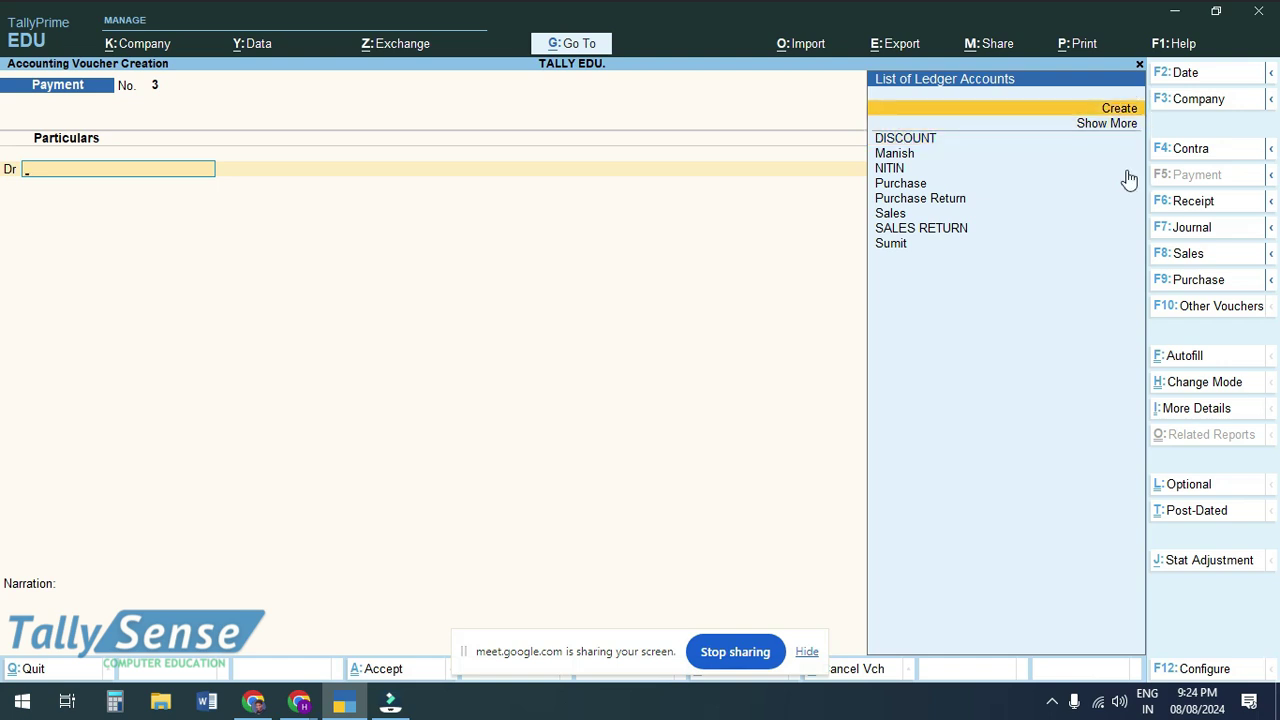
key(Return)
text(Em)
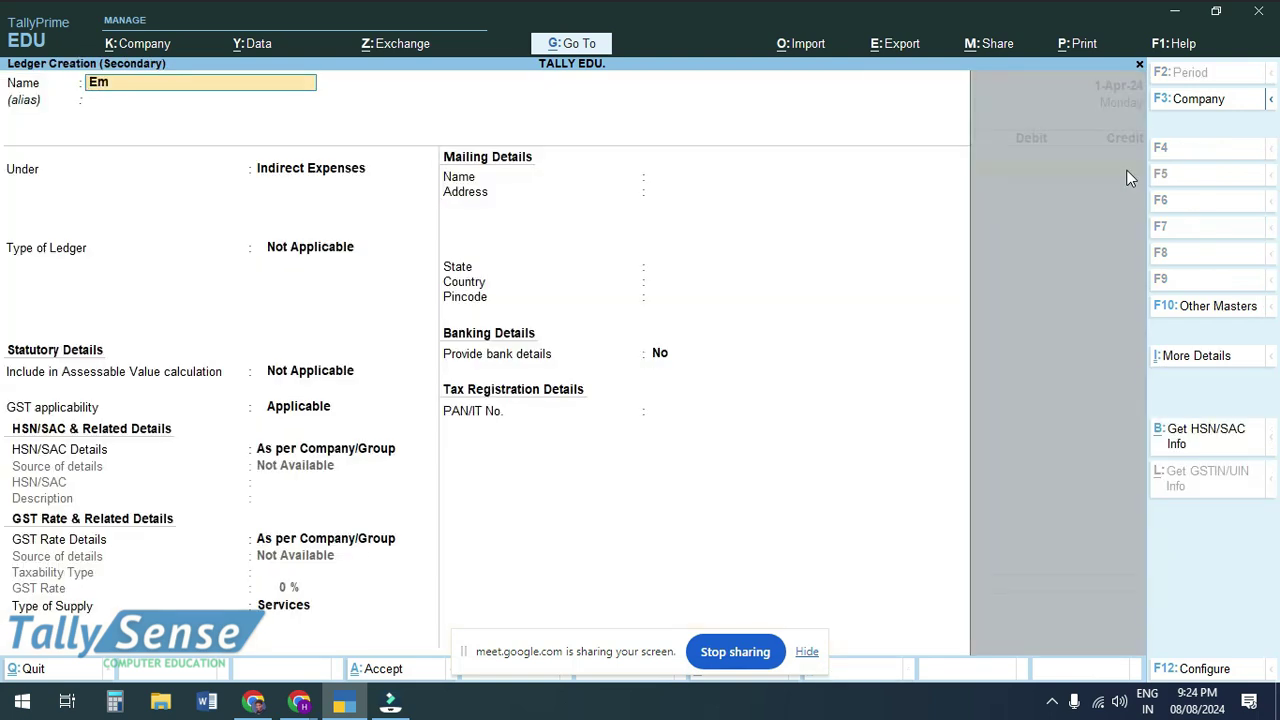
text(ployee Salary)
key(Return)
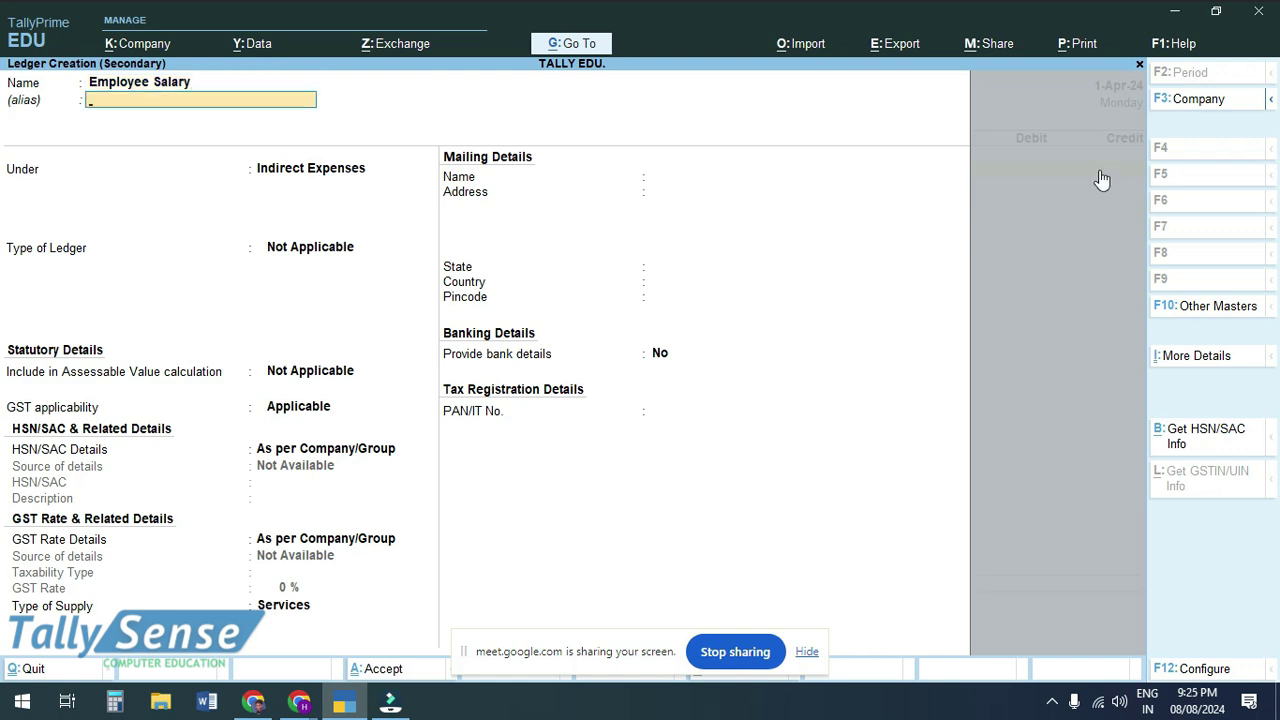
key(Return)
text(Ind)
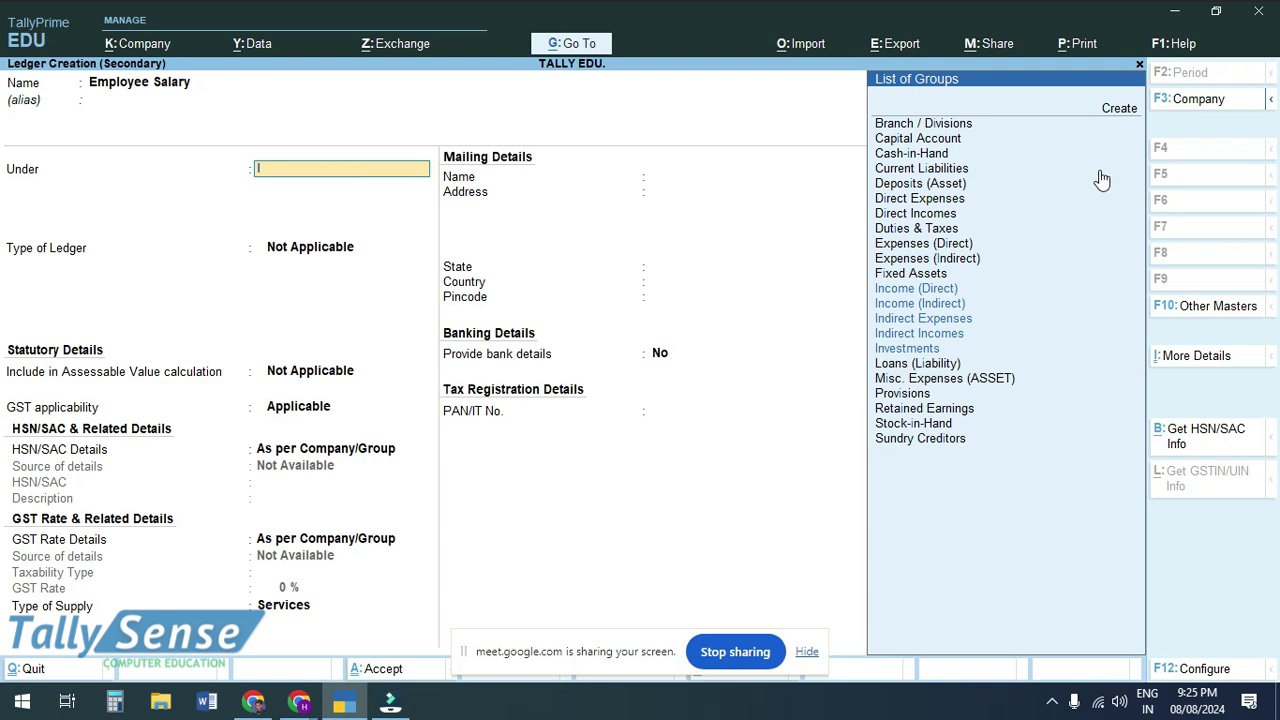
key(Up)
key(Return)
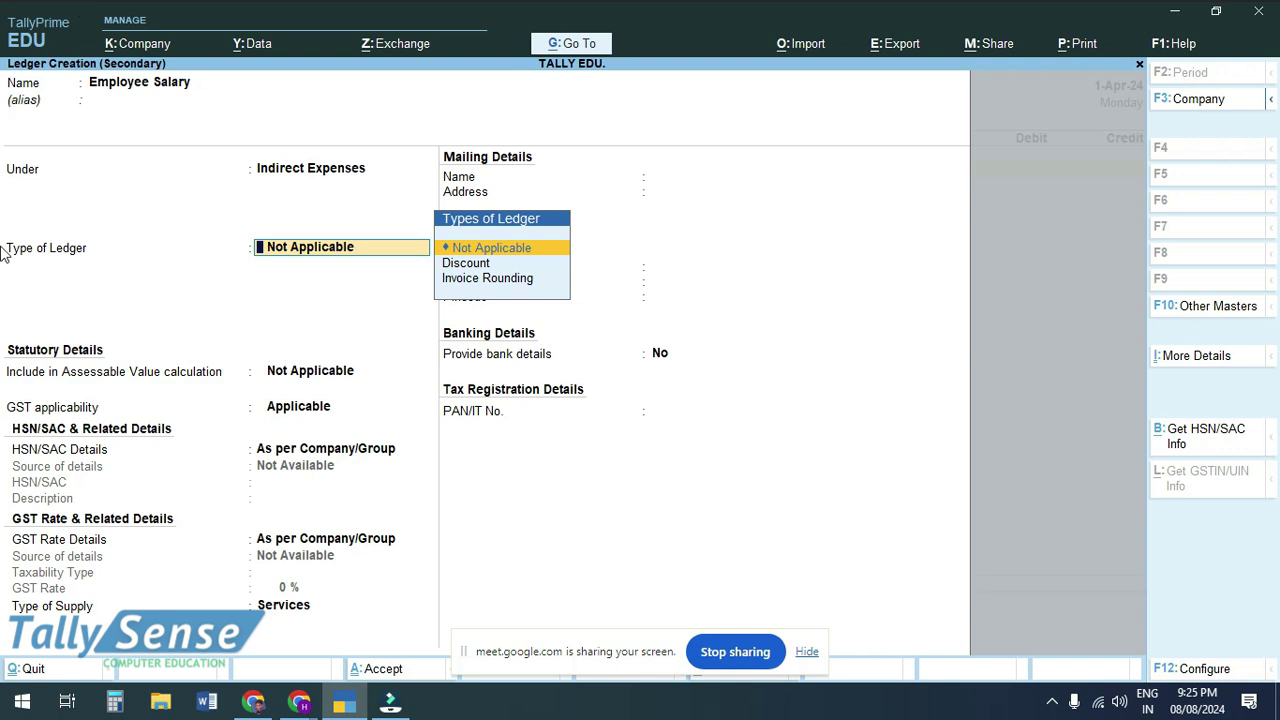
Set Apply Cost Centres for Ledgers to Yes in the ledger configuration and save the Employee Salary ledger
click(1174, 672)
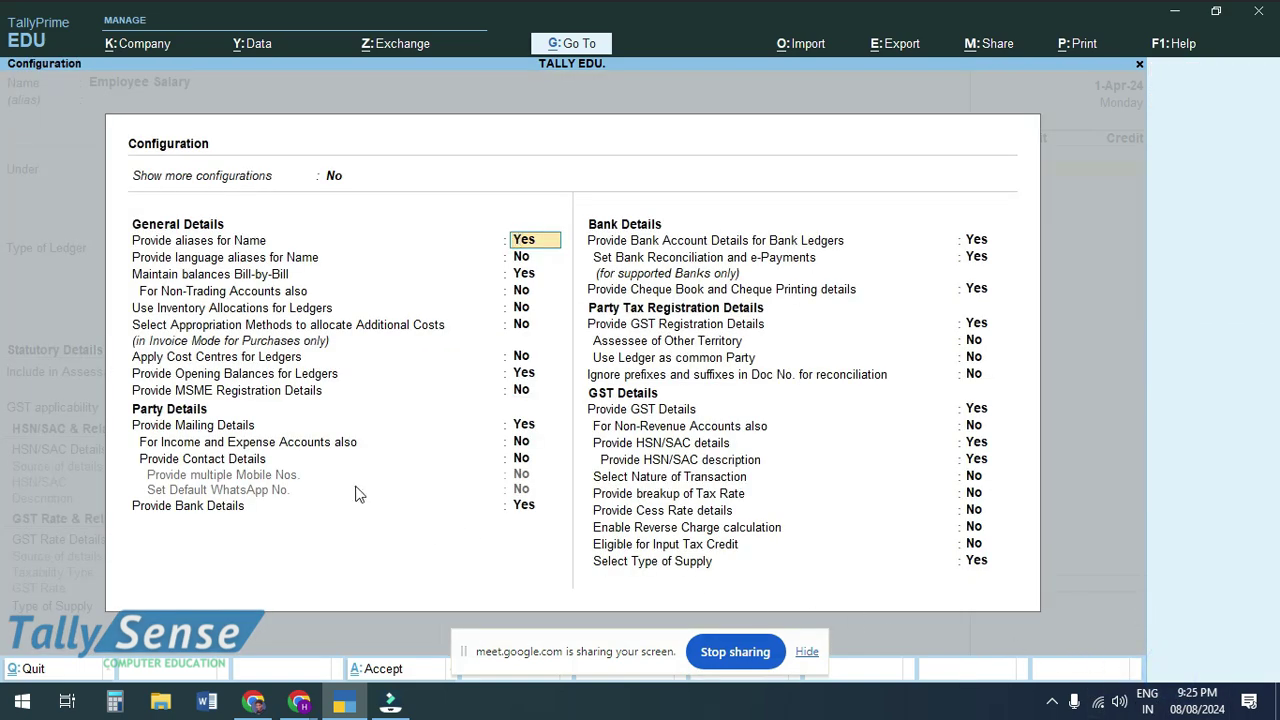
click(234, 356)
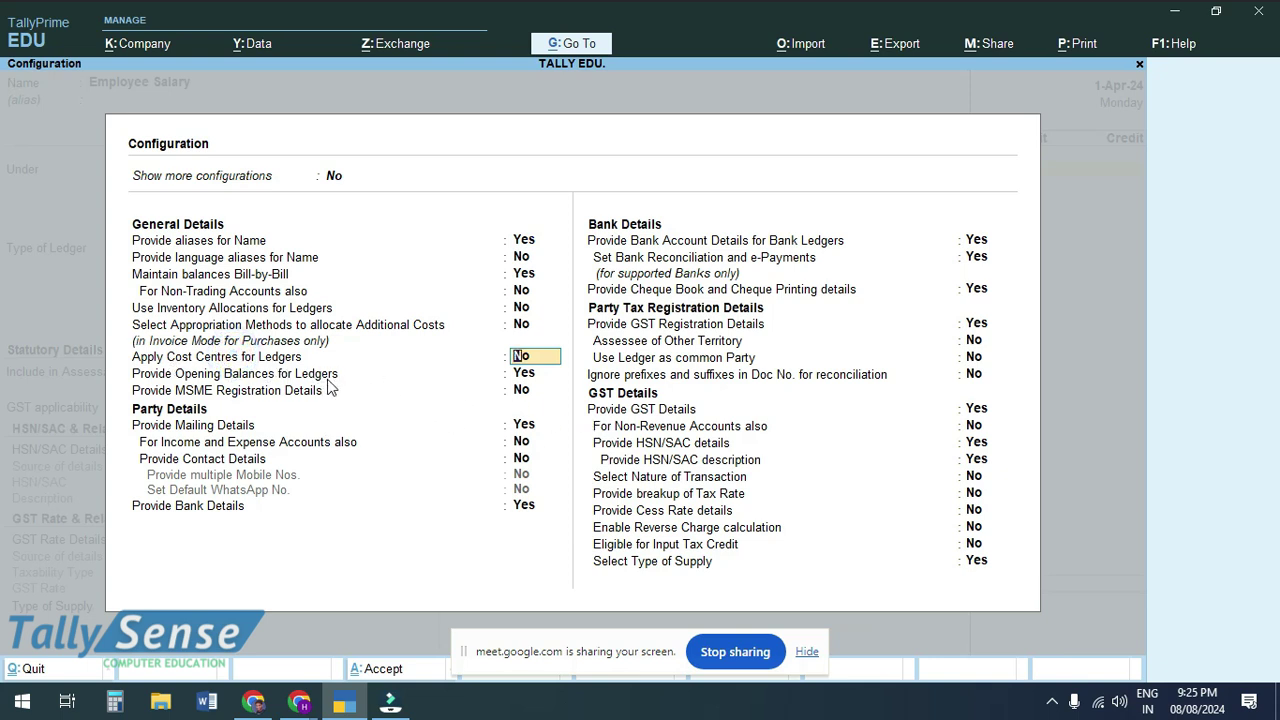
text(y)
key(ctrl+a)
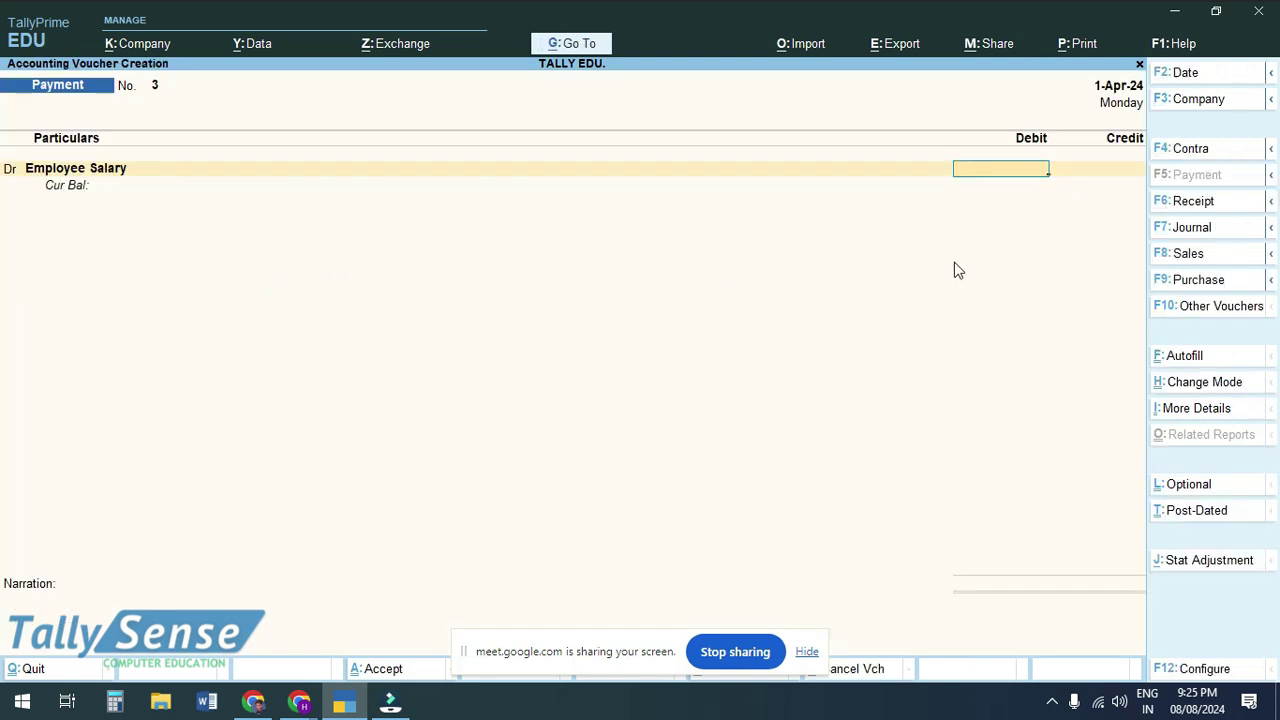
Debit Employee Salary with 20000 and choose Manager as the cost category for its allocation
text(20000)
key(Return)
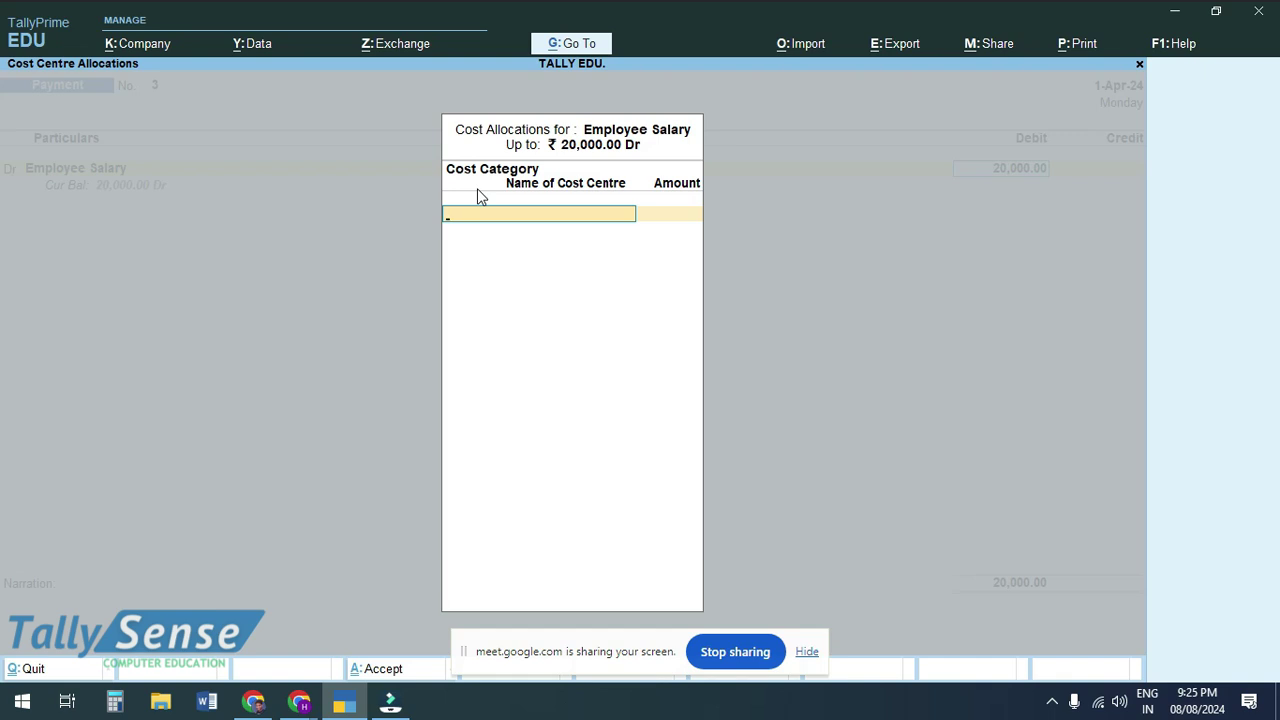
key(space)
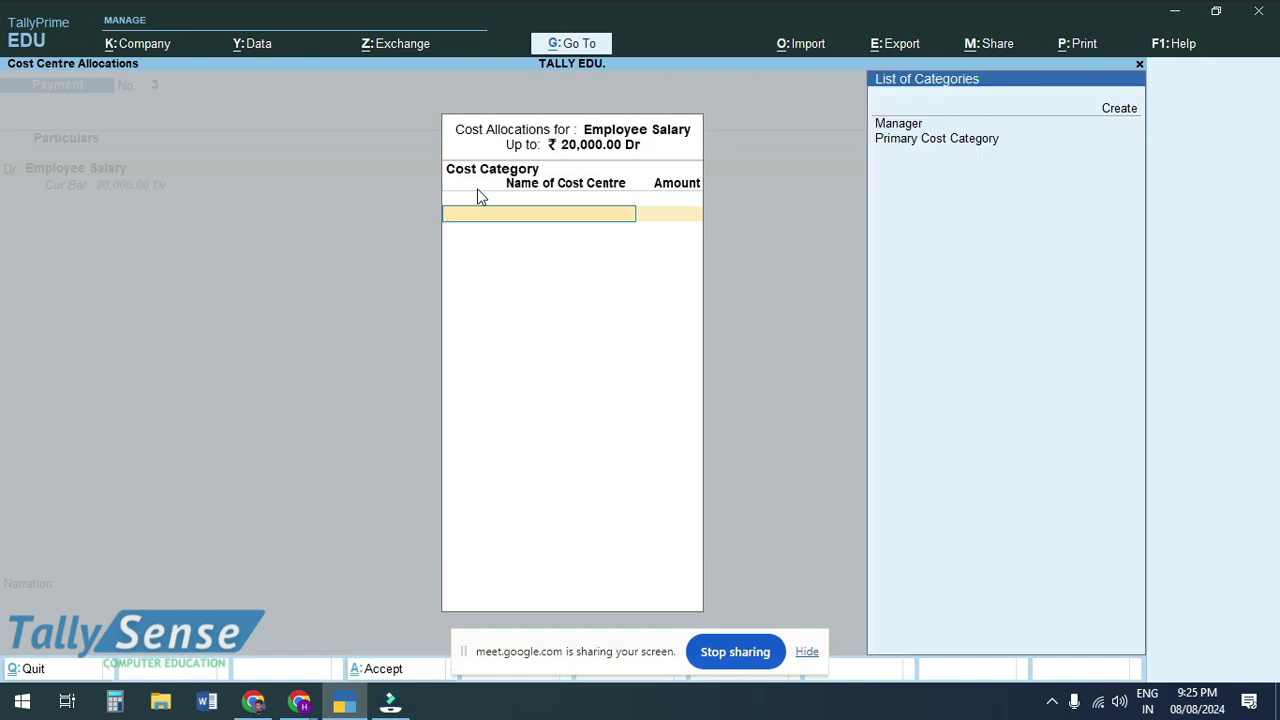
key(Down)
key(Down)
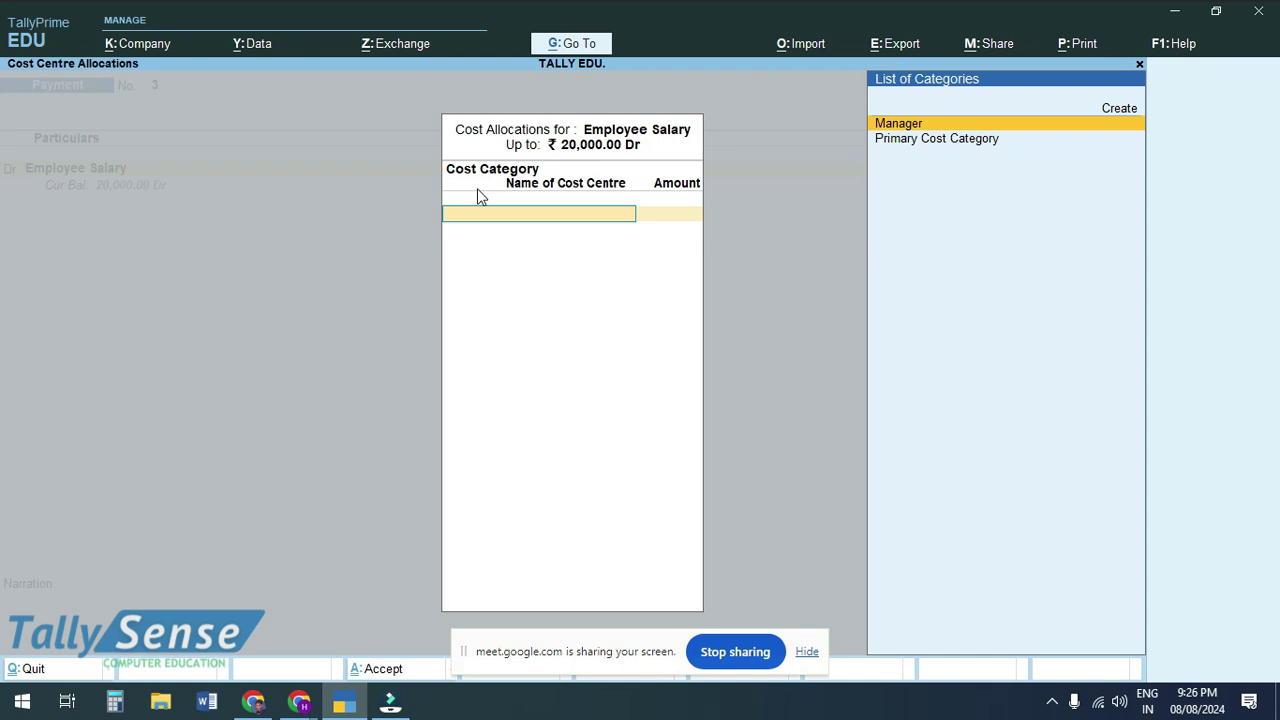
key(Return)
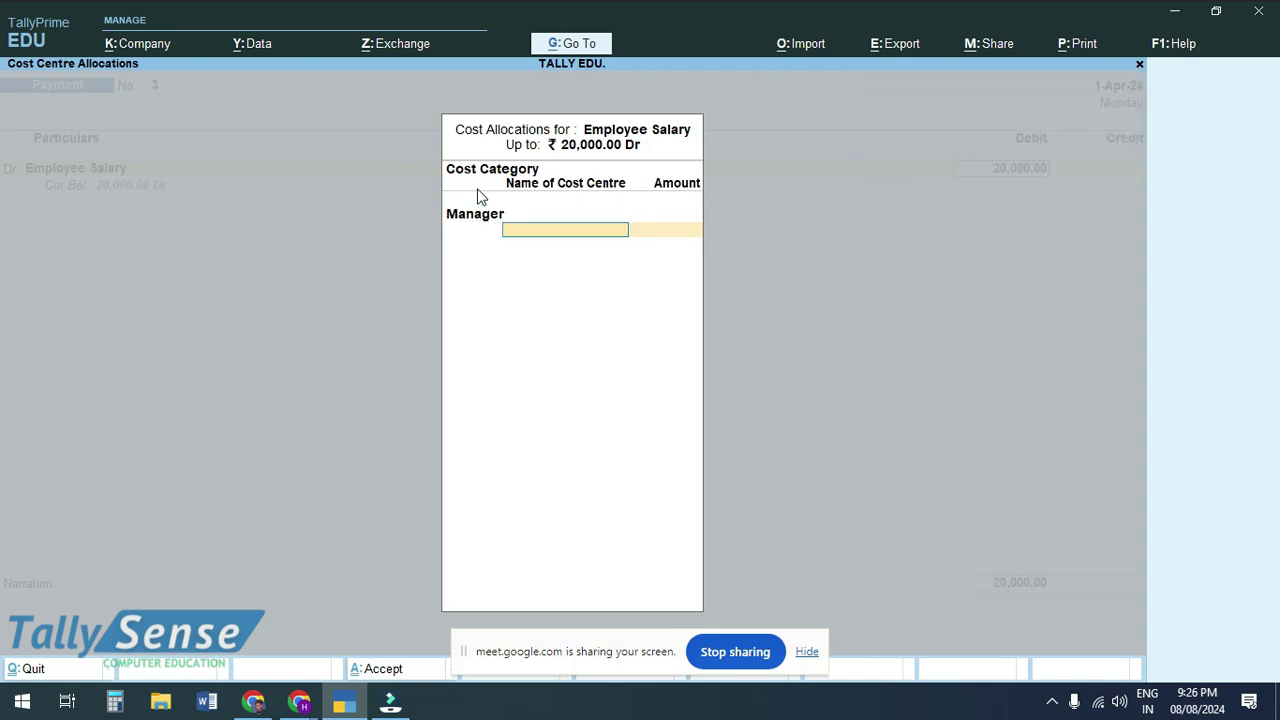
Create a cost centre with the first manager's name under the Manager category and allocate 10000 to it
key(space)
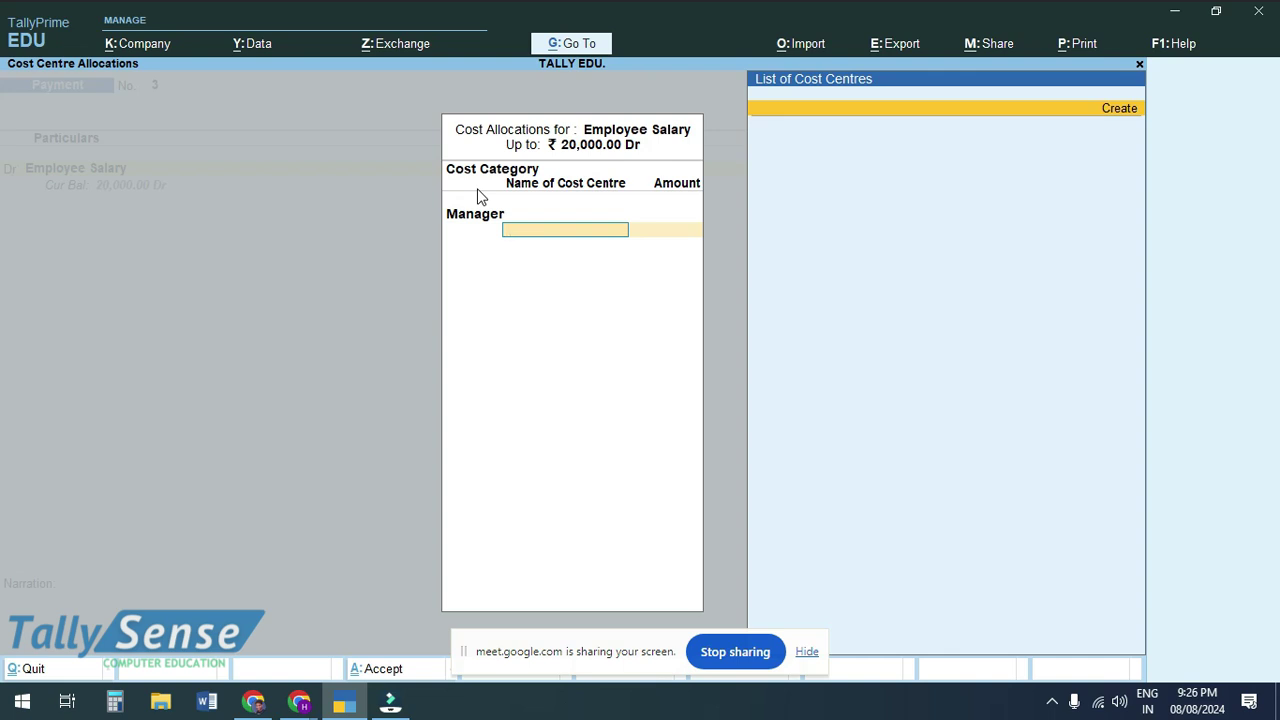
key(Return)
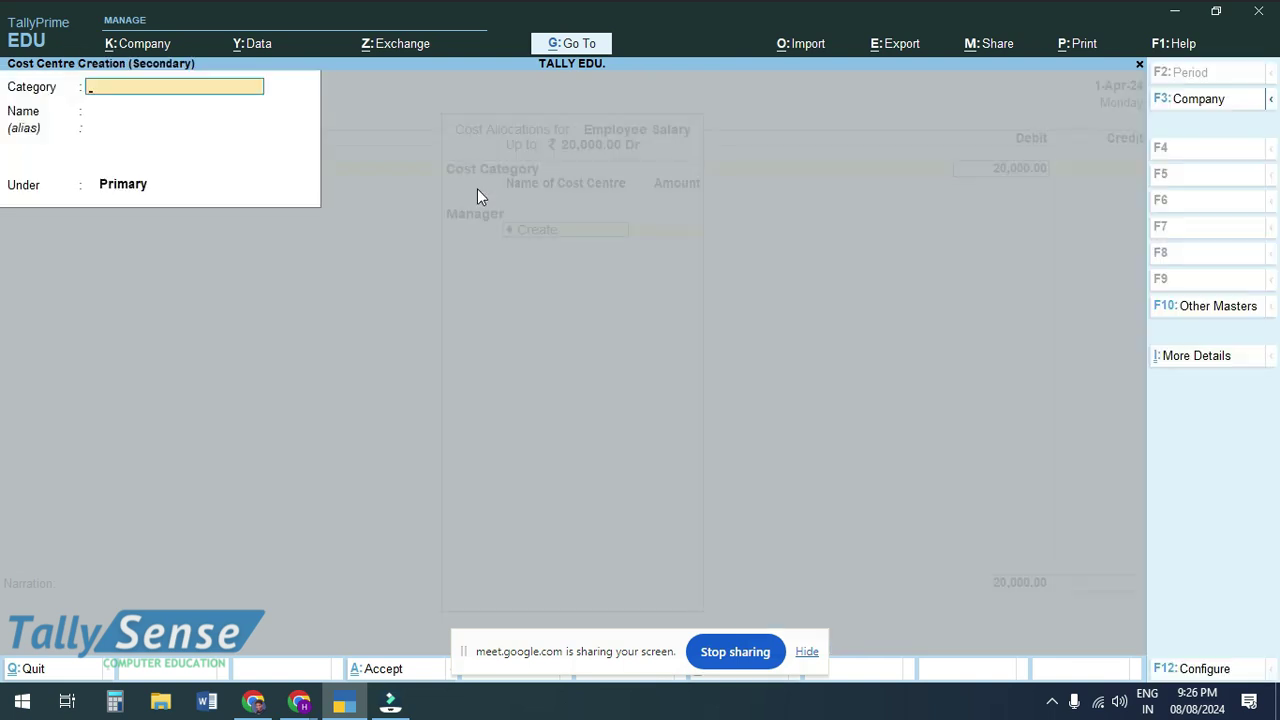
key(Up)
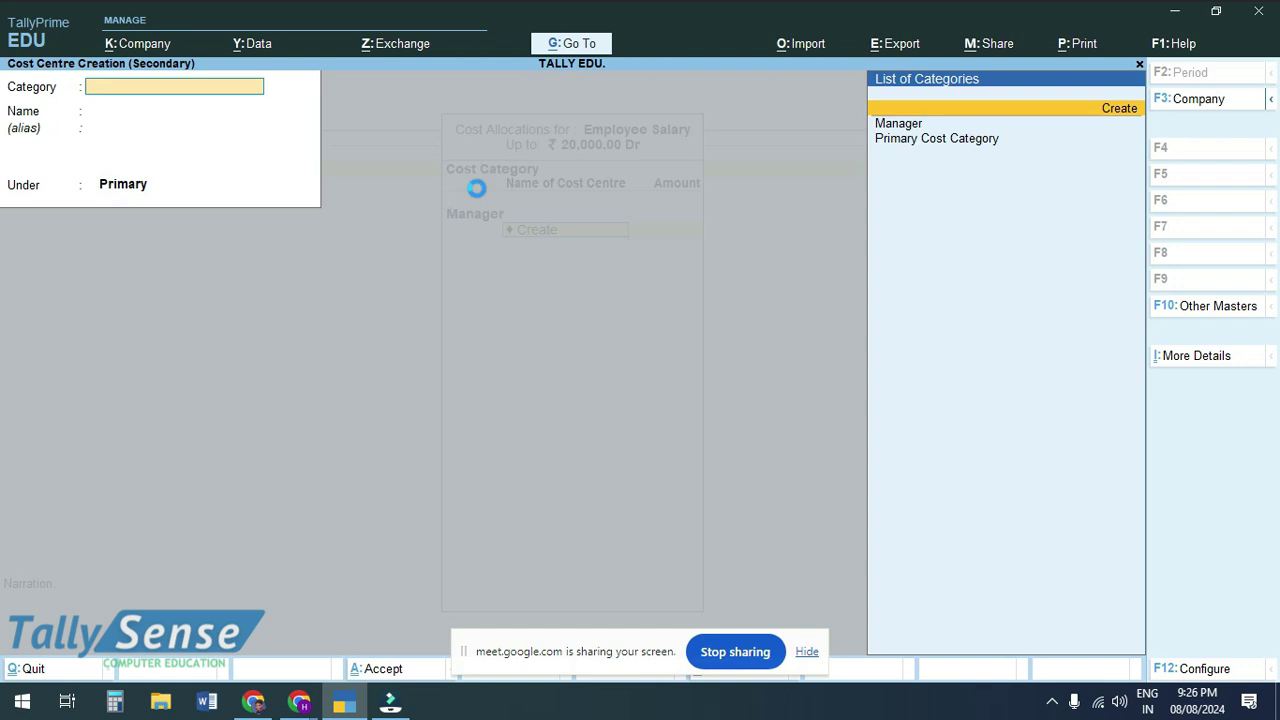
key(Return)
key(Escape)
key(y)
key(Down)
key(Up)
key(Return)
text(Au)
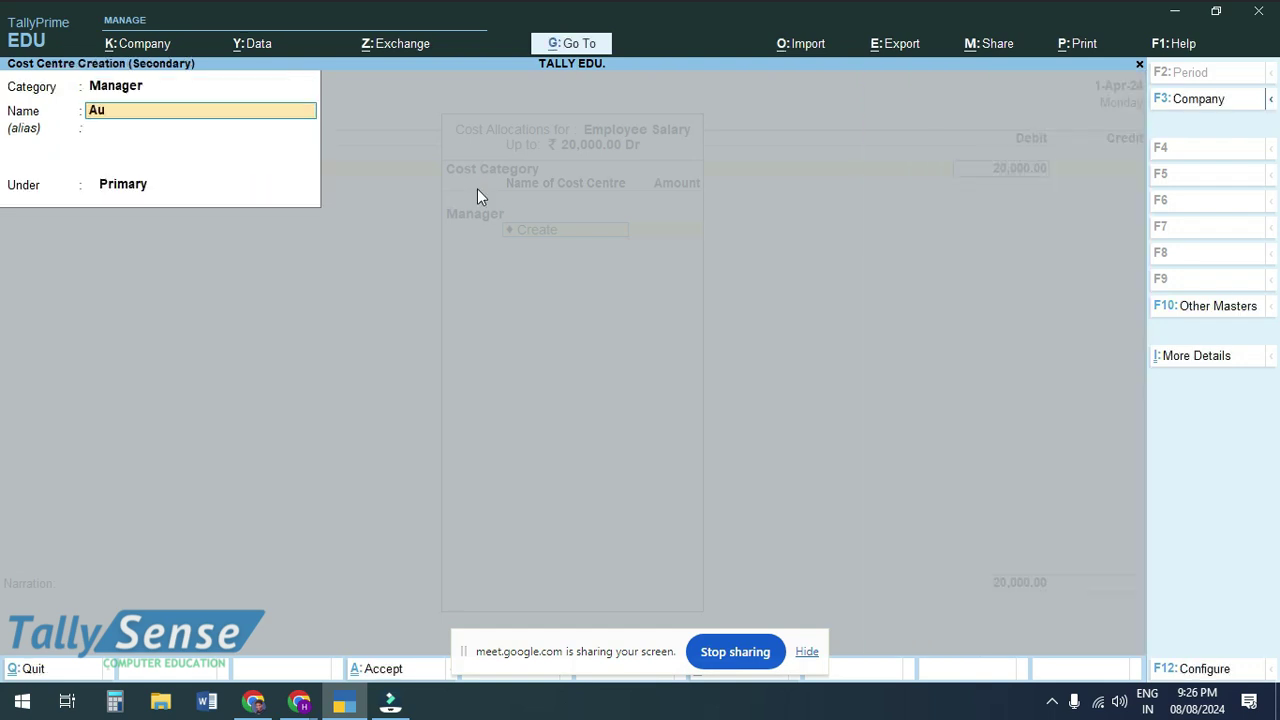
key(BackSpace)
text(yush_)
key(ctrl)
key(ctrl+a)
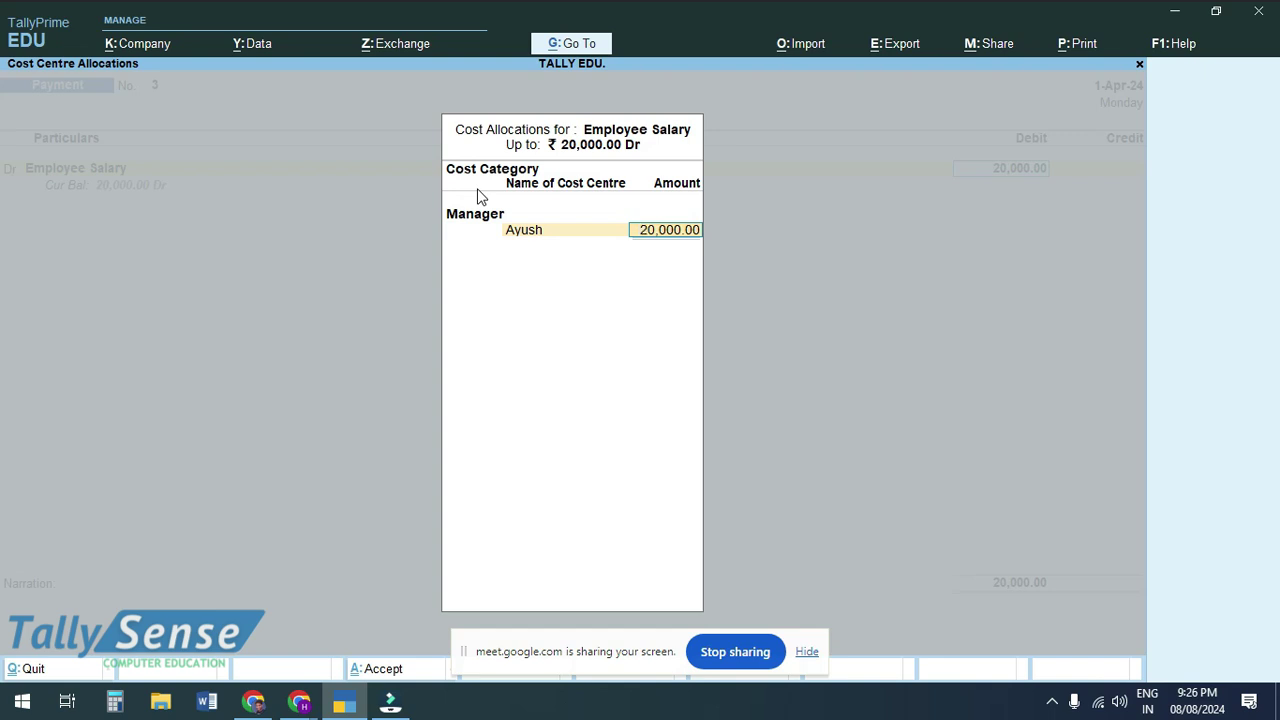
text(10000)
key(Return)
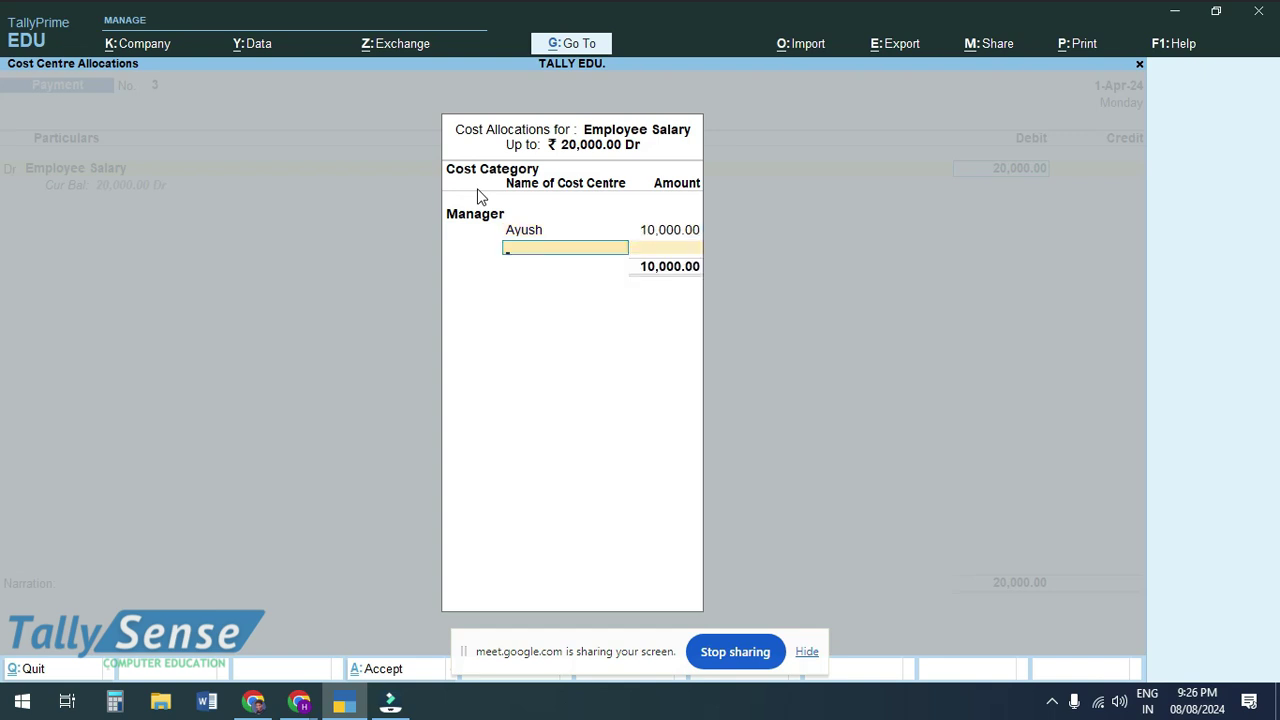
Create a second cost centre with another manager's name, allocate the remaining 10,000 to it and finish the cost allocation
key(Up)
key(Return)
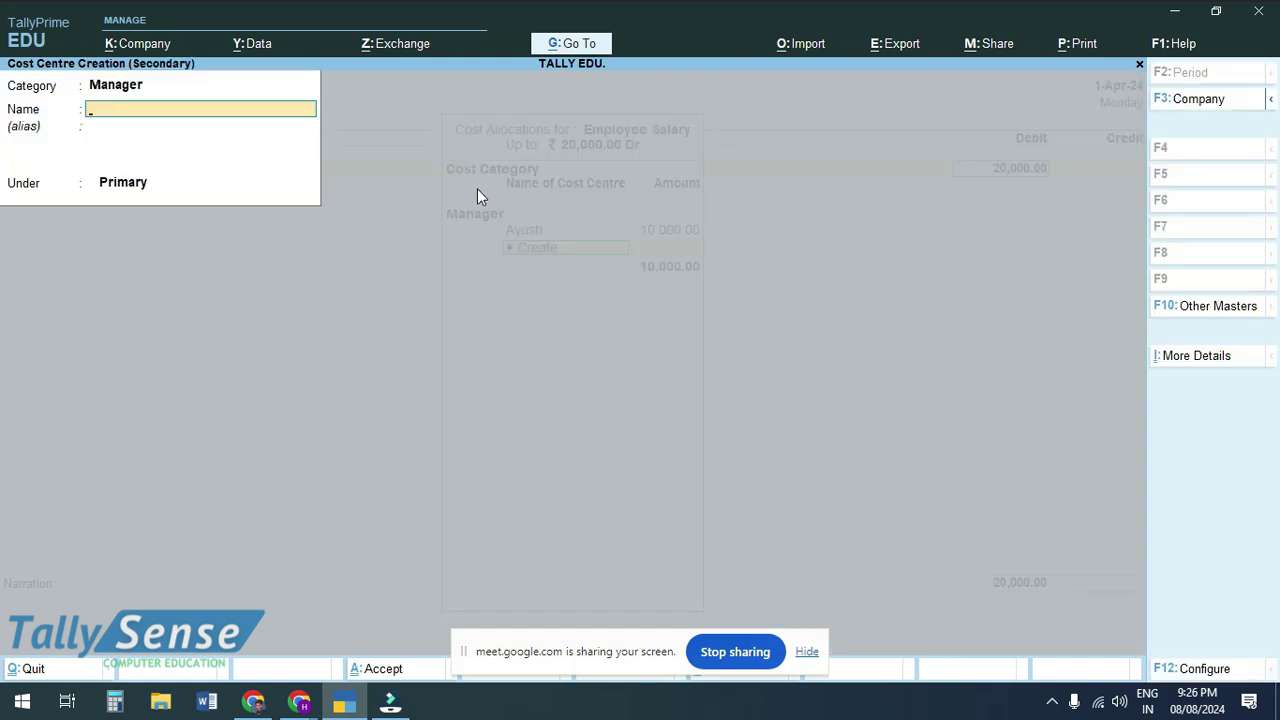
text(Manish)
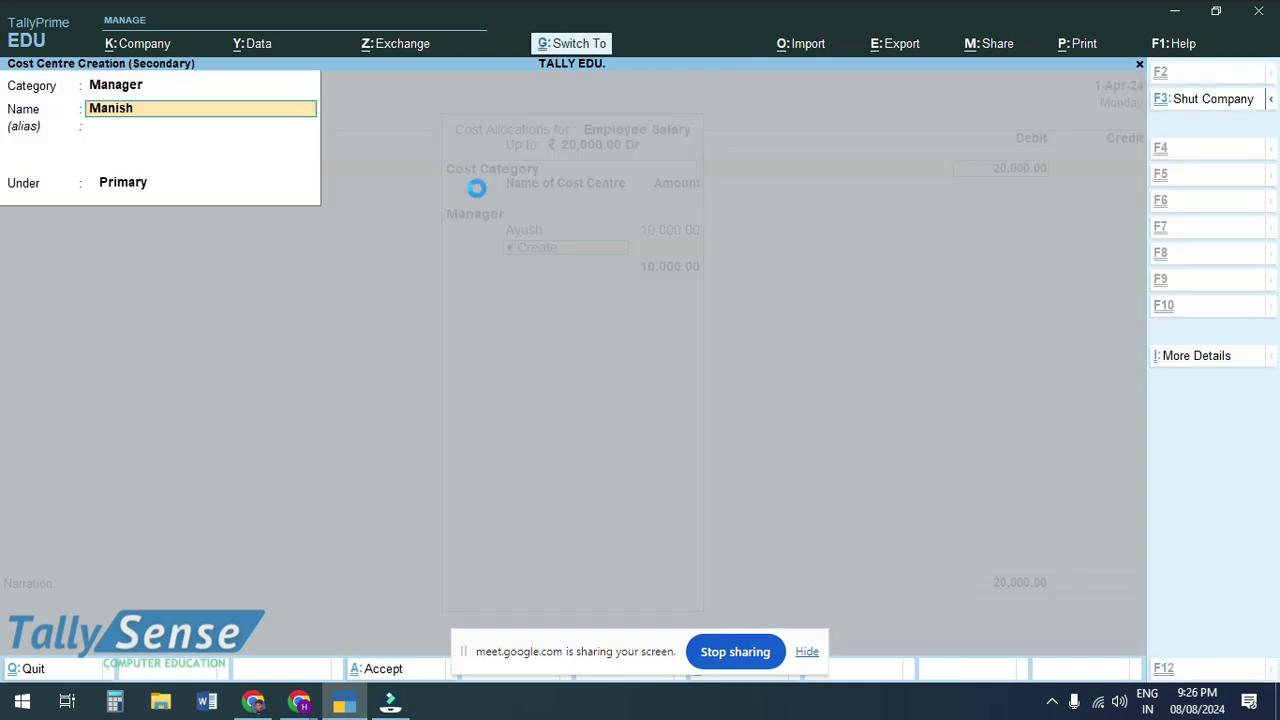
key(ctrl+a)
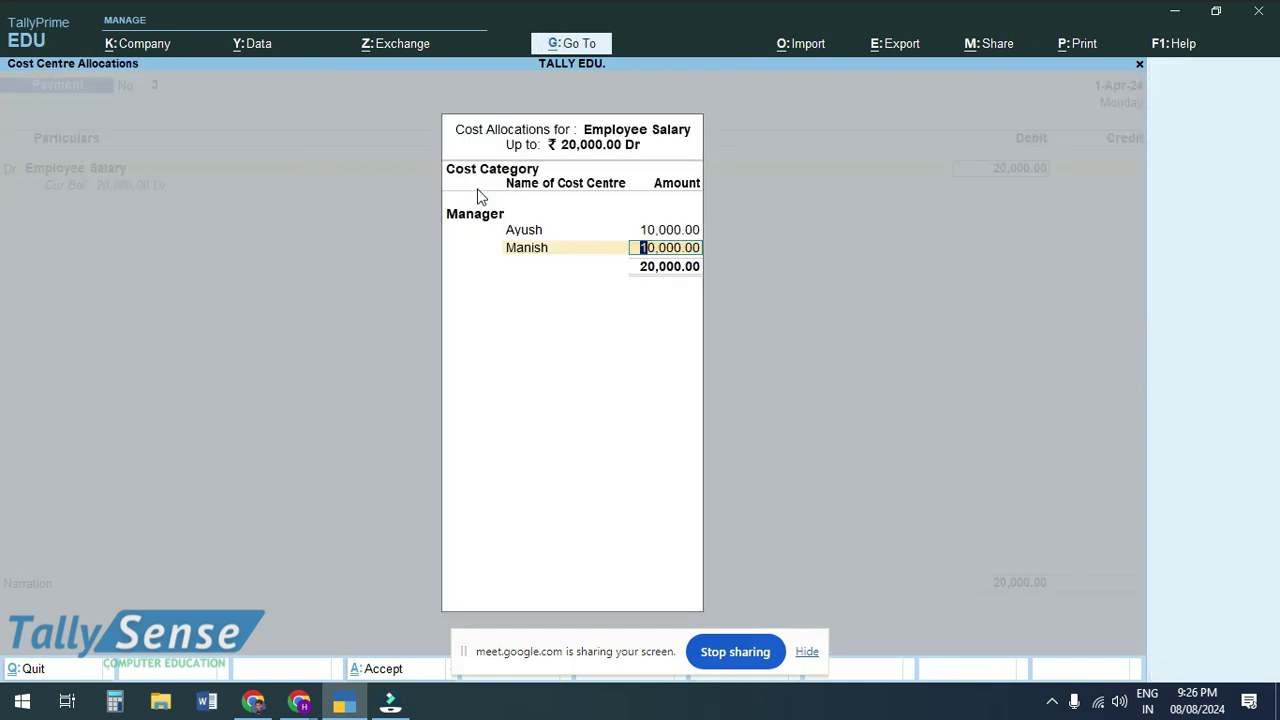
key(Return)
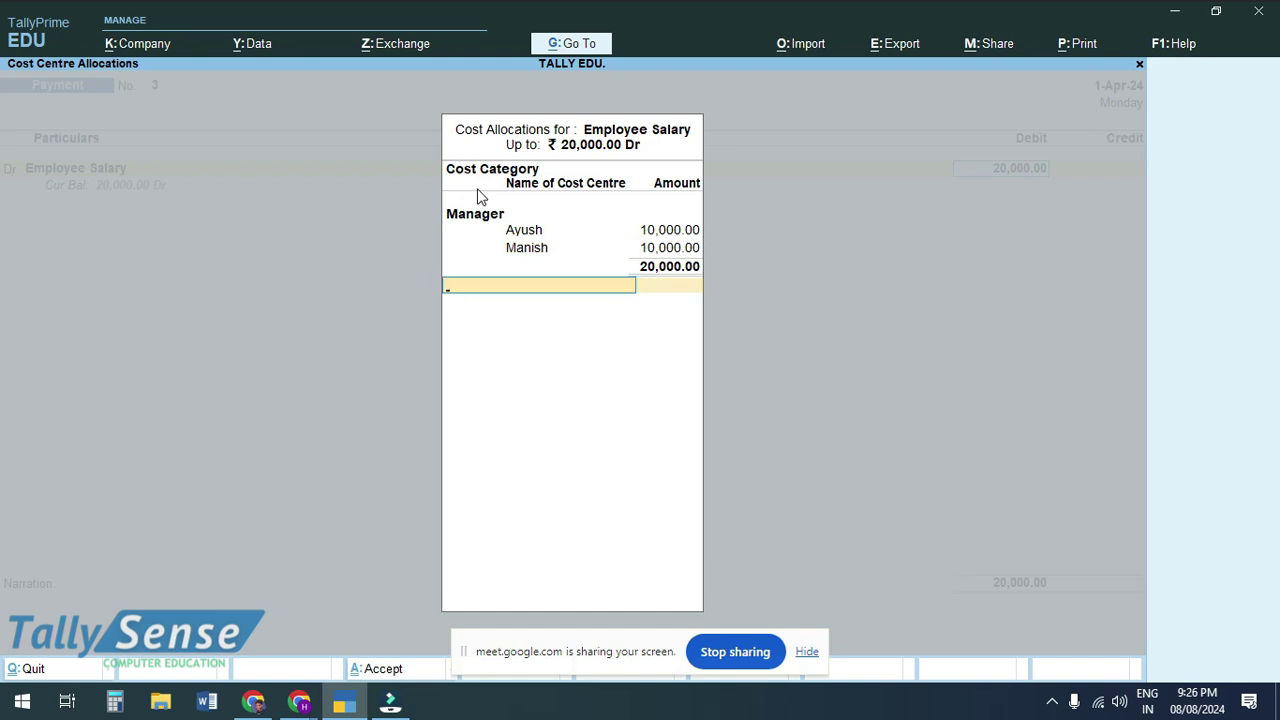
key(Return)
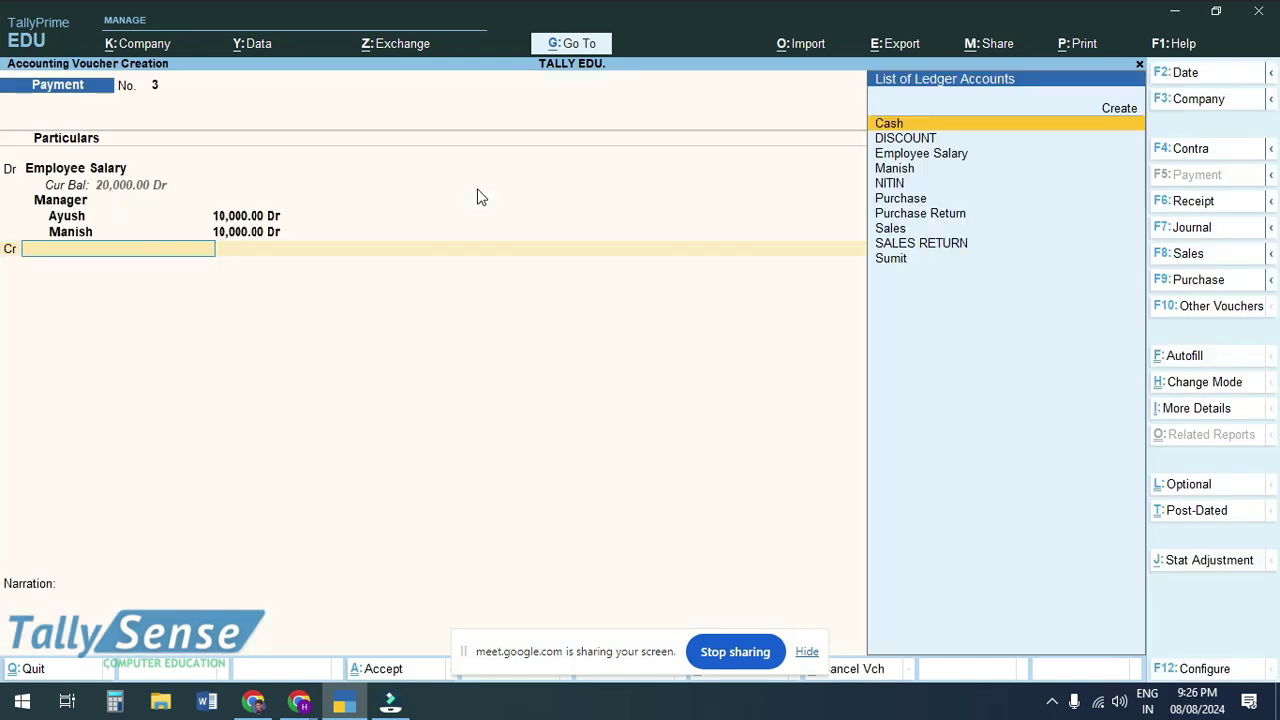
Credit Cash with 20,000, save the payment voucher and return to the Gateway of Tally
key(Return)
key(ctrl)
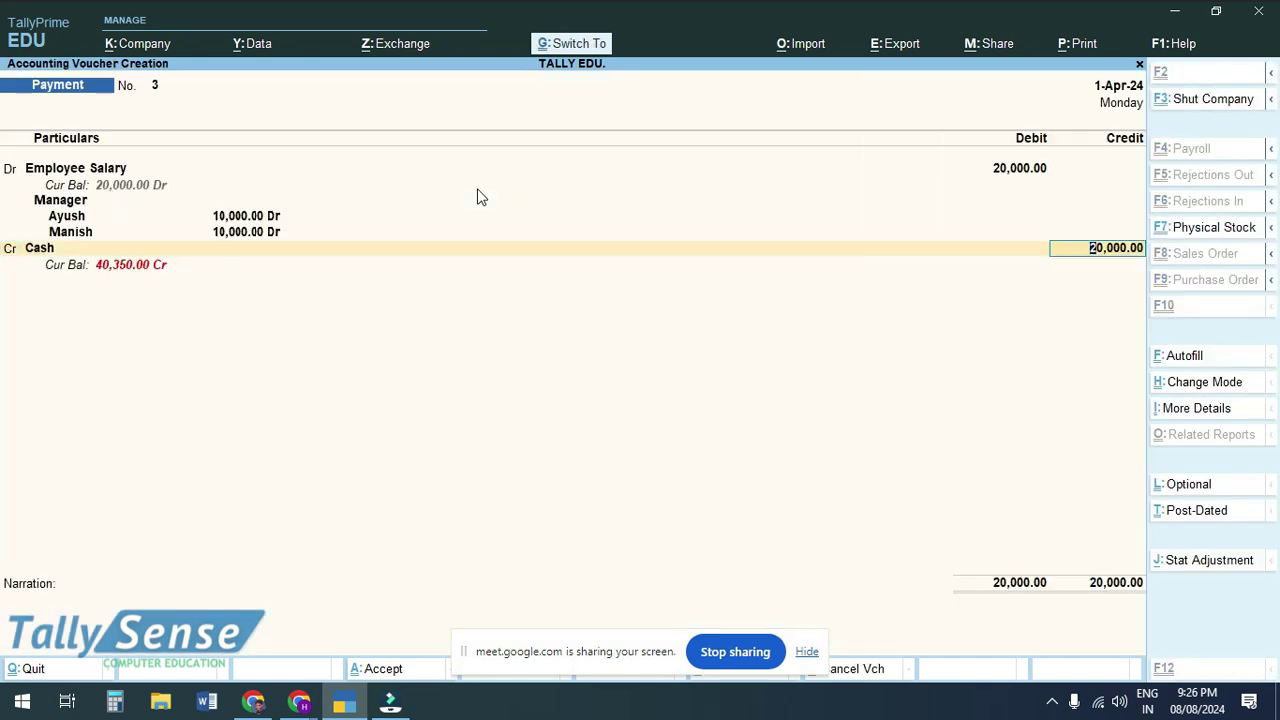
key(ctrl+a)
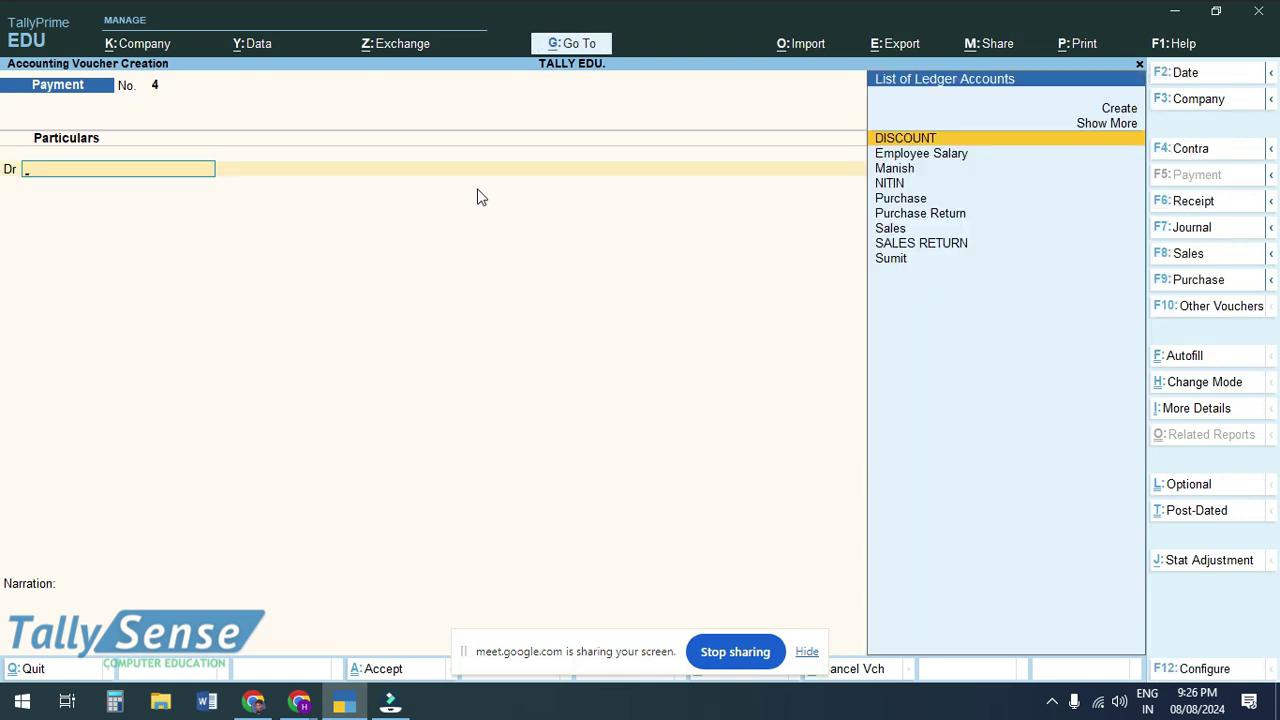
key(Page_Up)
key(Escape)
key(y)
key(Up)
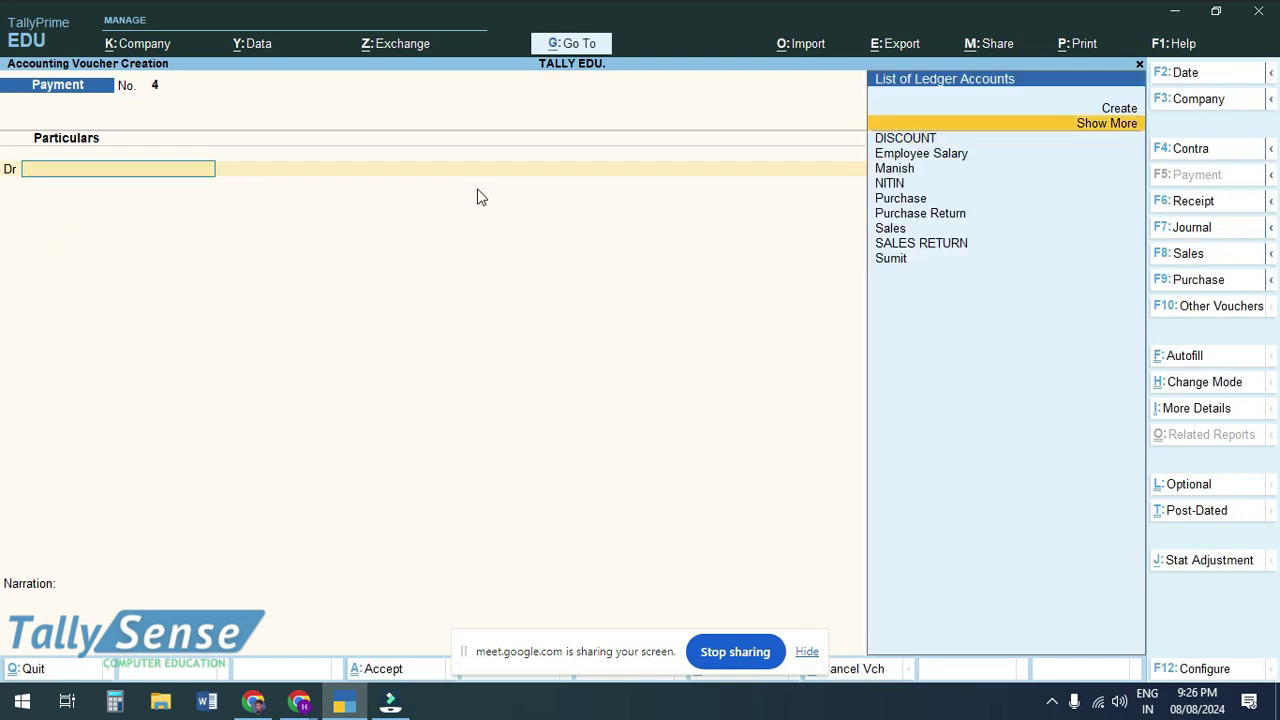
key(Escape)
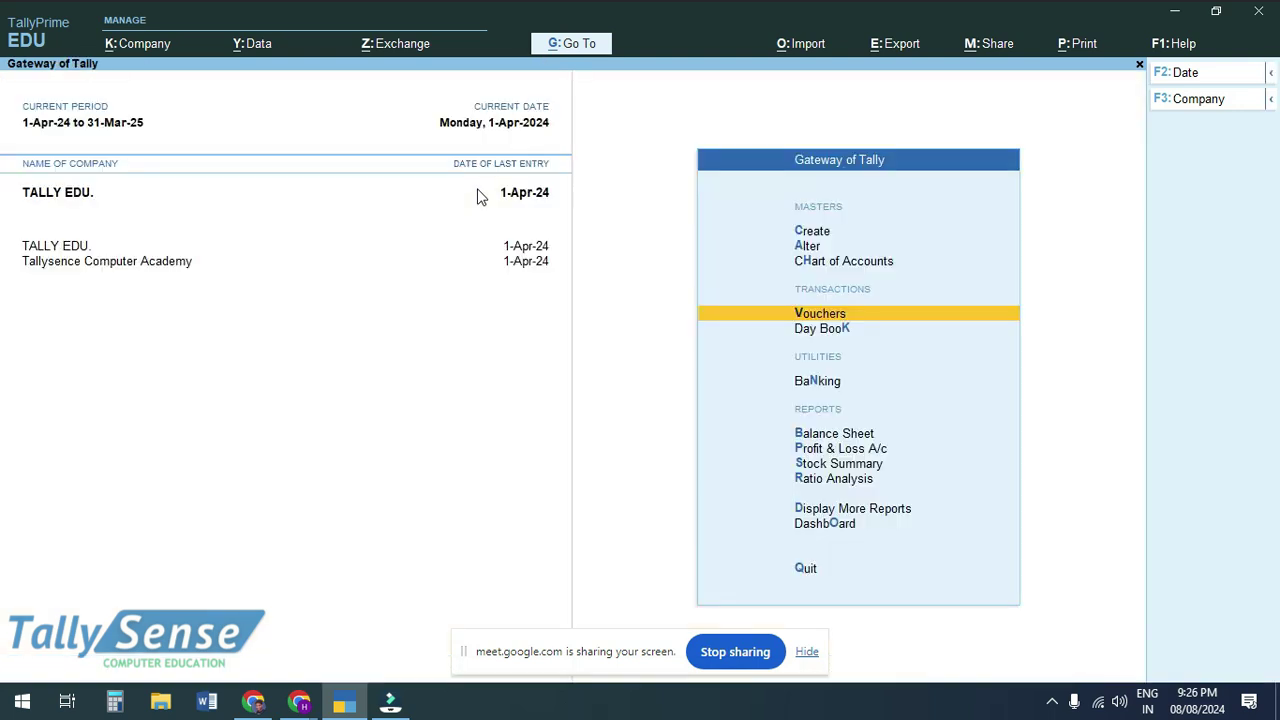
Open the company features of TALLY EDU. and examine the accounting options, including Enable Cost Centres
key(F11)
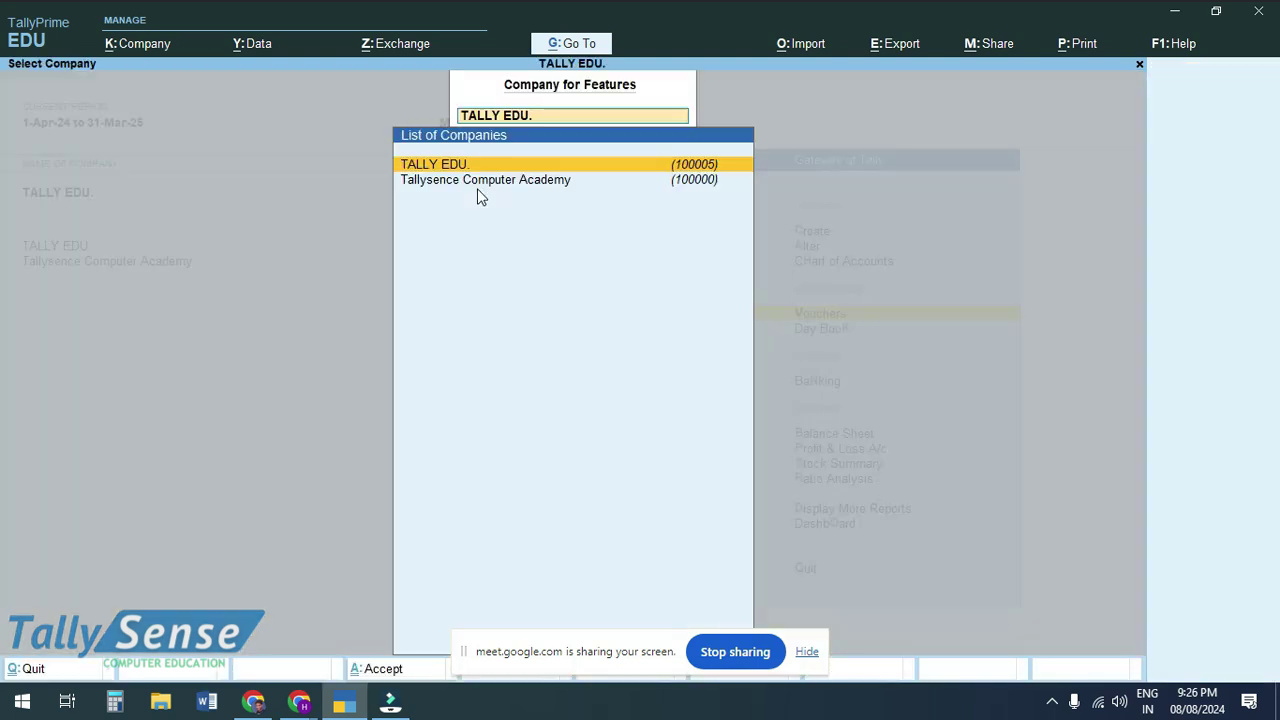
key(Return)
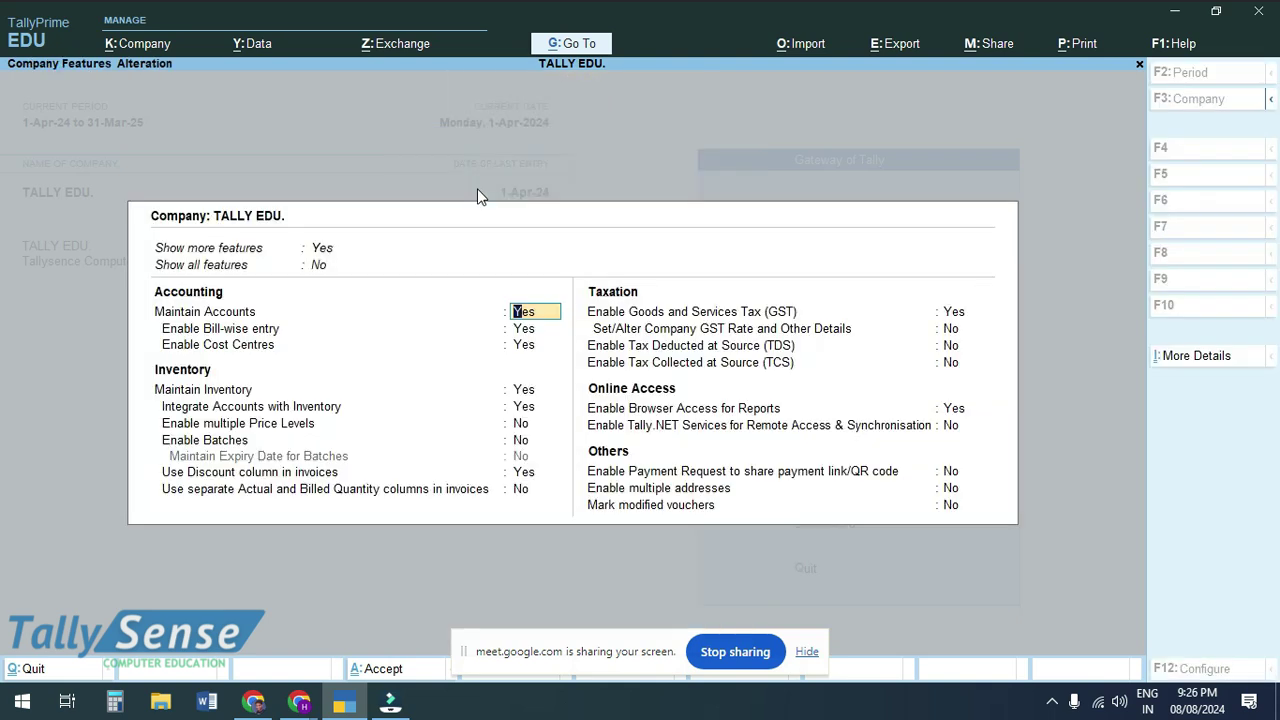
key(Return)
key(Return)
key(Return)
key(Up)
key(Up)
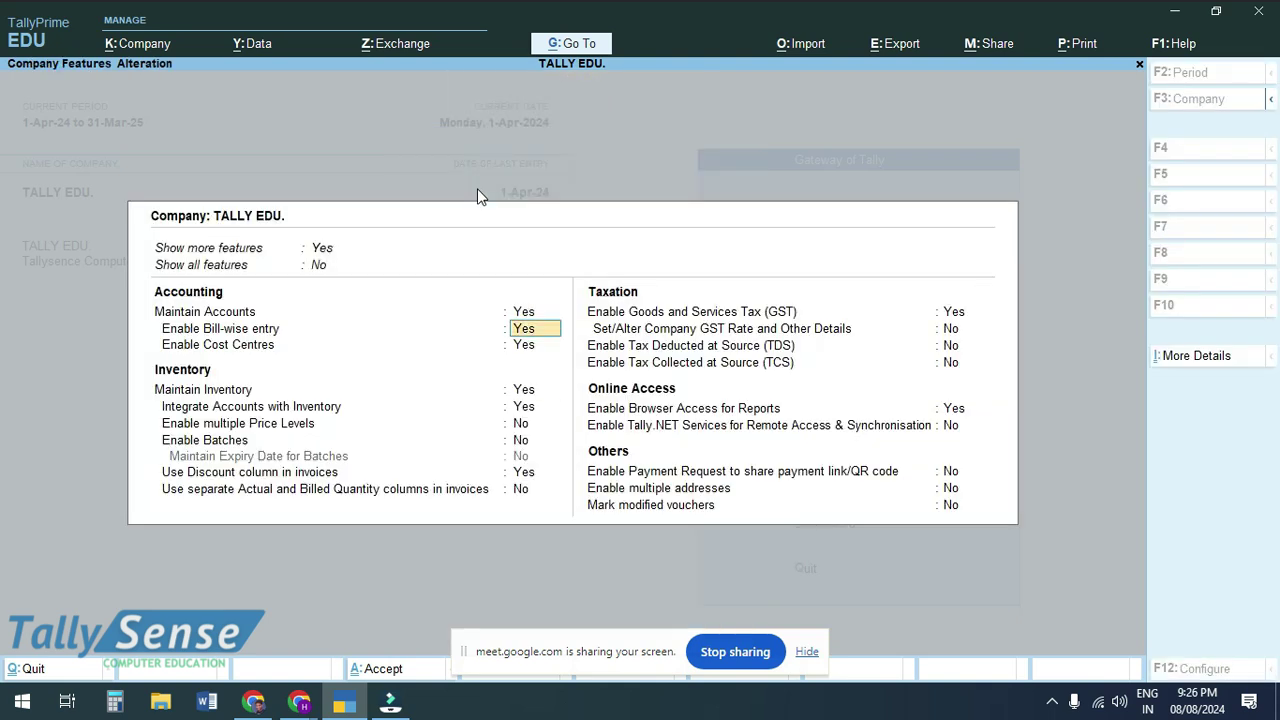
key(Down)
key(Down)
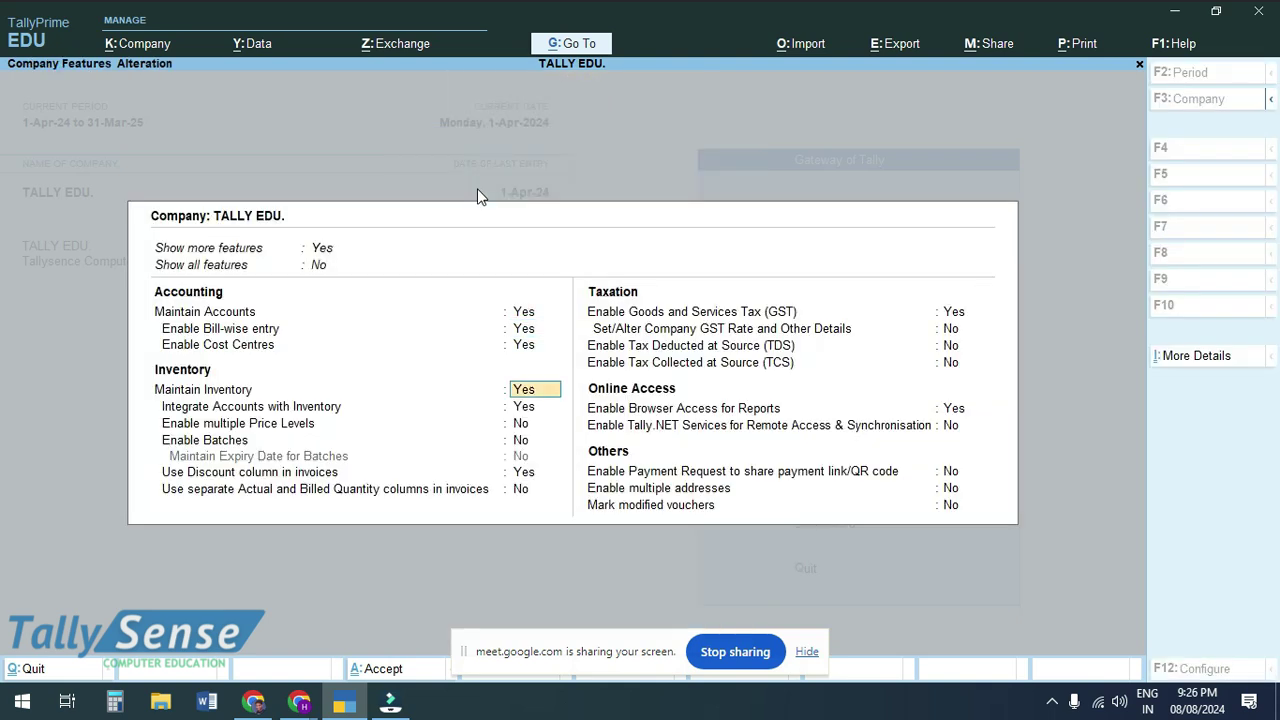
key(Up)
key(Up)
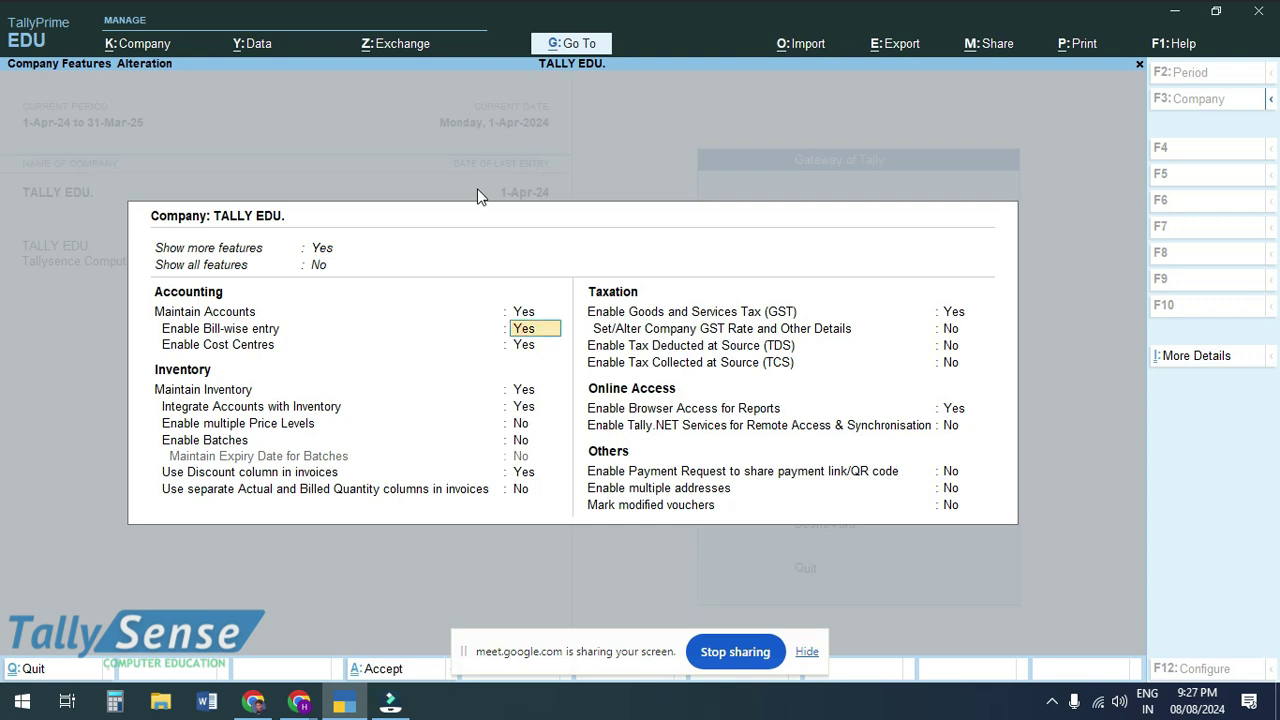
key(Down)
key(Down)
key(Up)
key(Up)
key(Down)
key(Down)
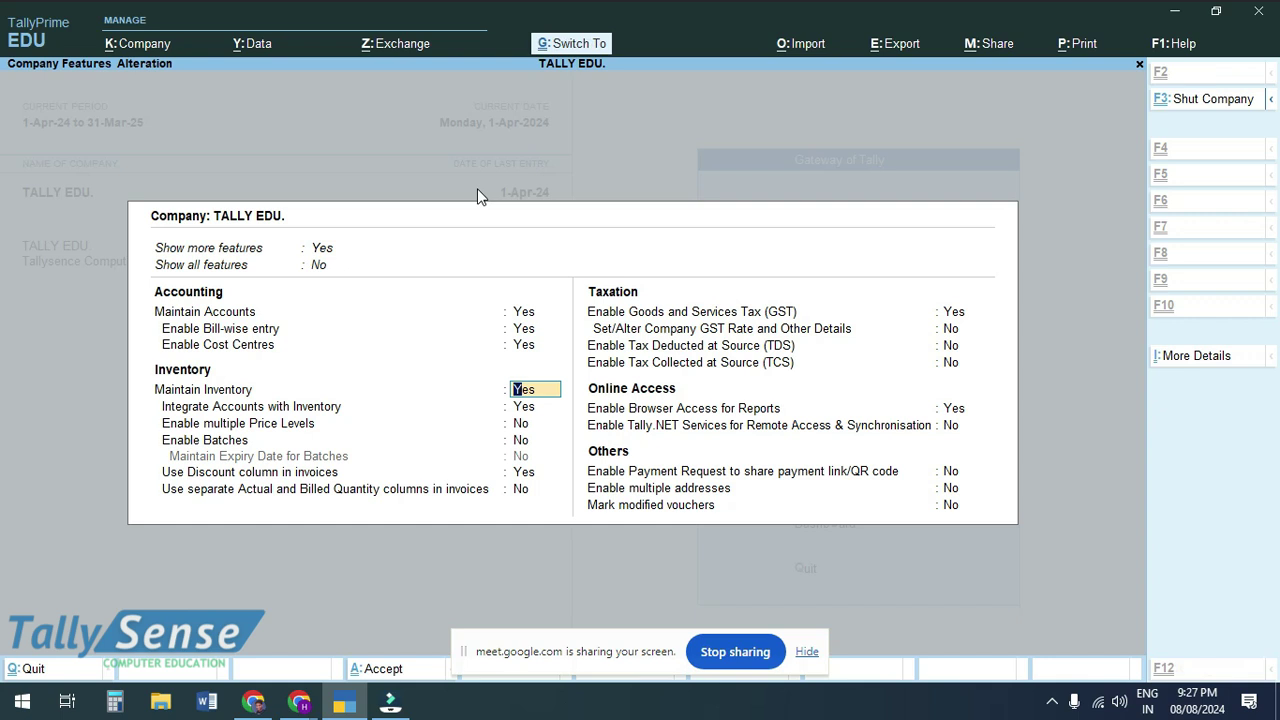
key(ctrl+a)
key(Escape)
Try to create a cost category named Sales Man
key(Up)
key(Up)
key(Up)
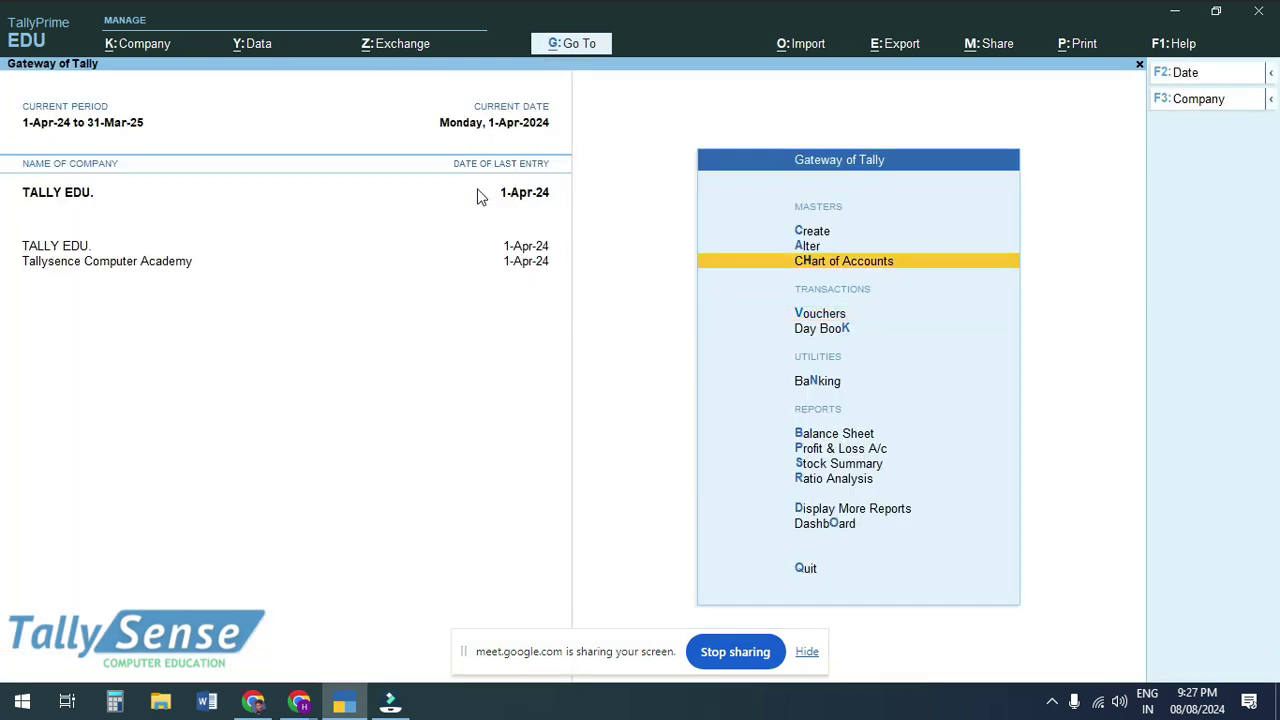
key(Return)
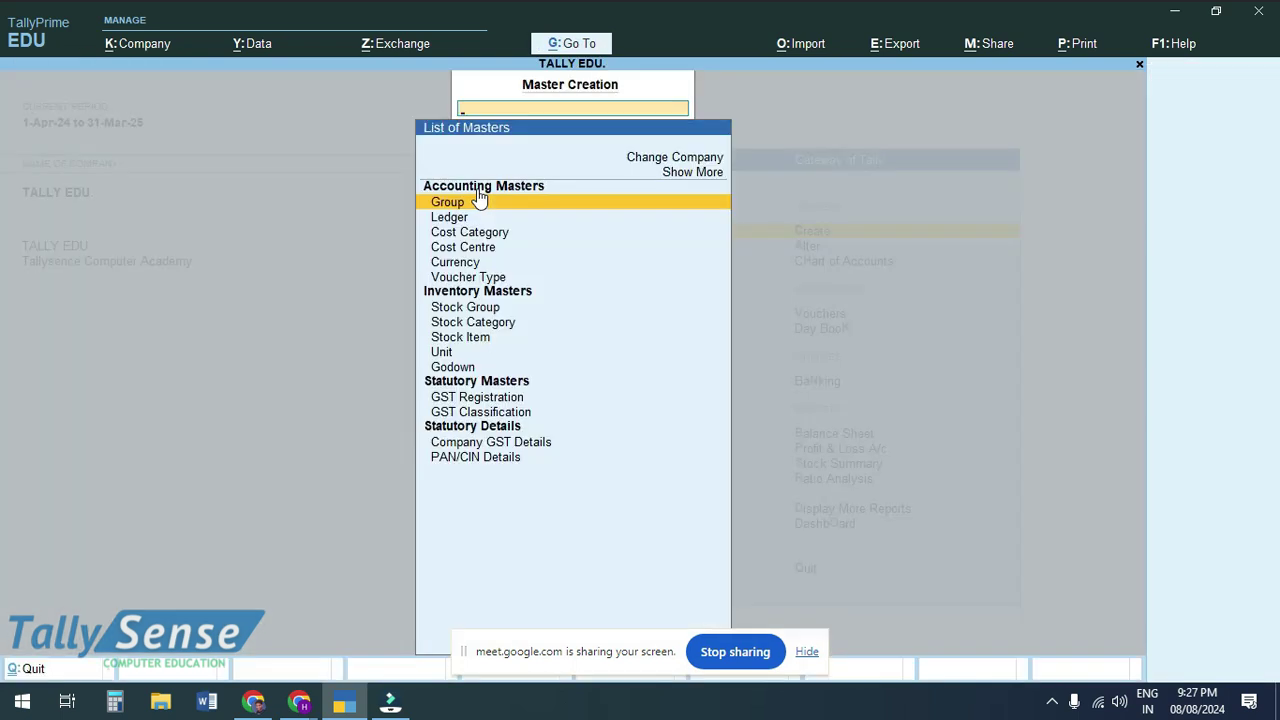
key(Down)
key(Down)
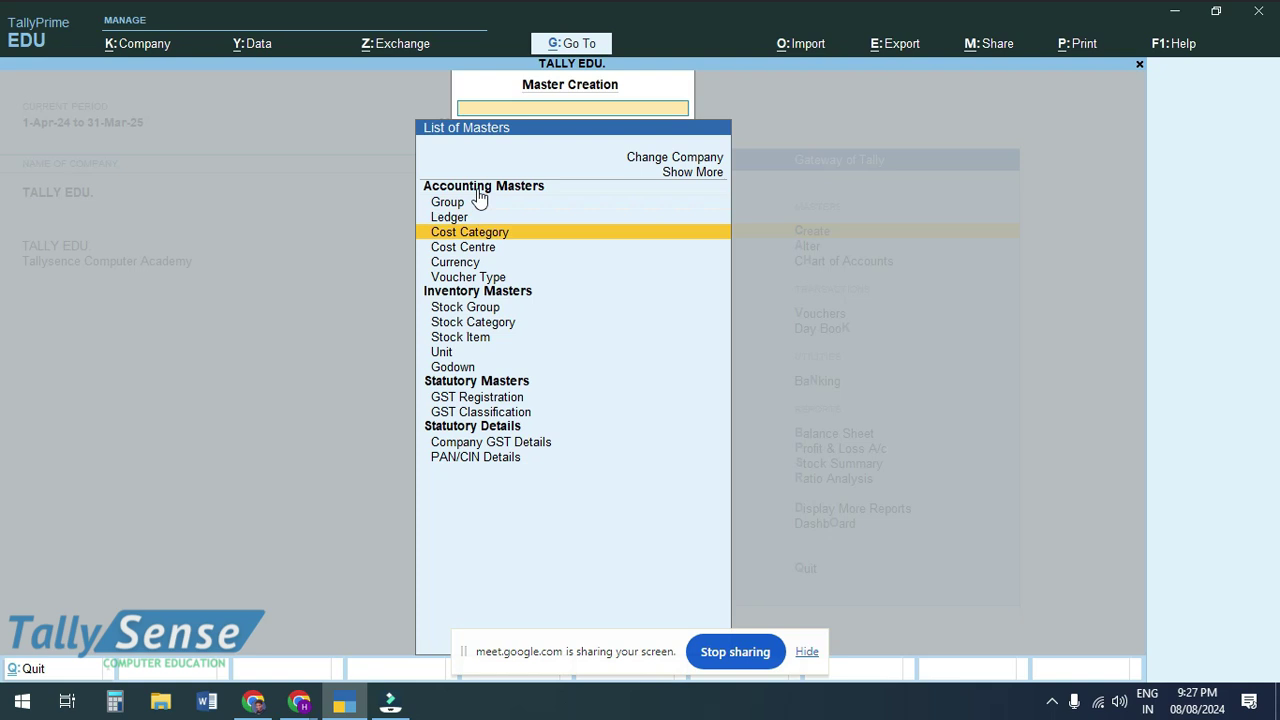
key(Return)
text(Sa)
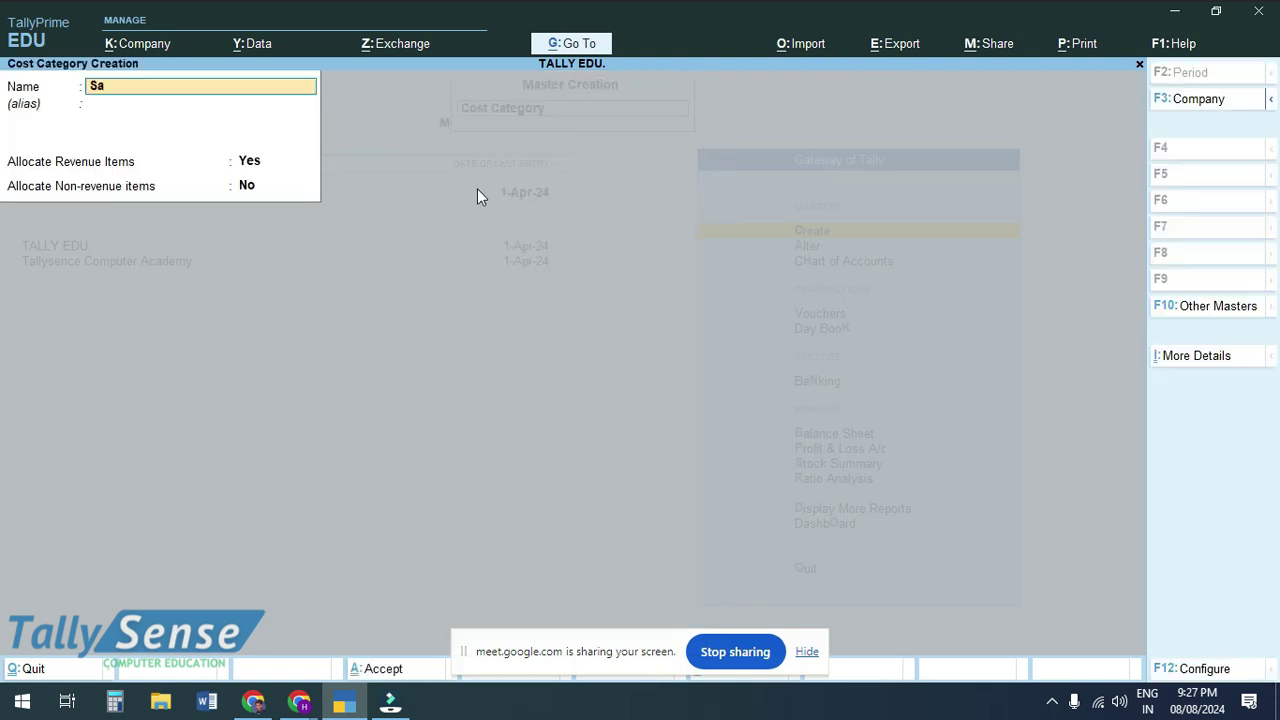
text(les Man)
key(Escape)
key(Escape)
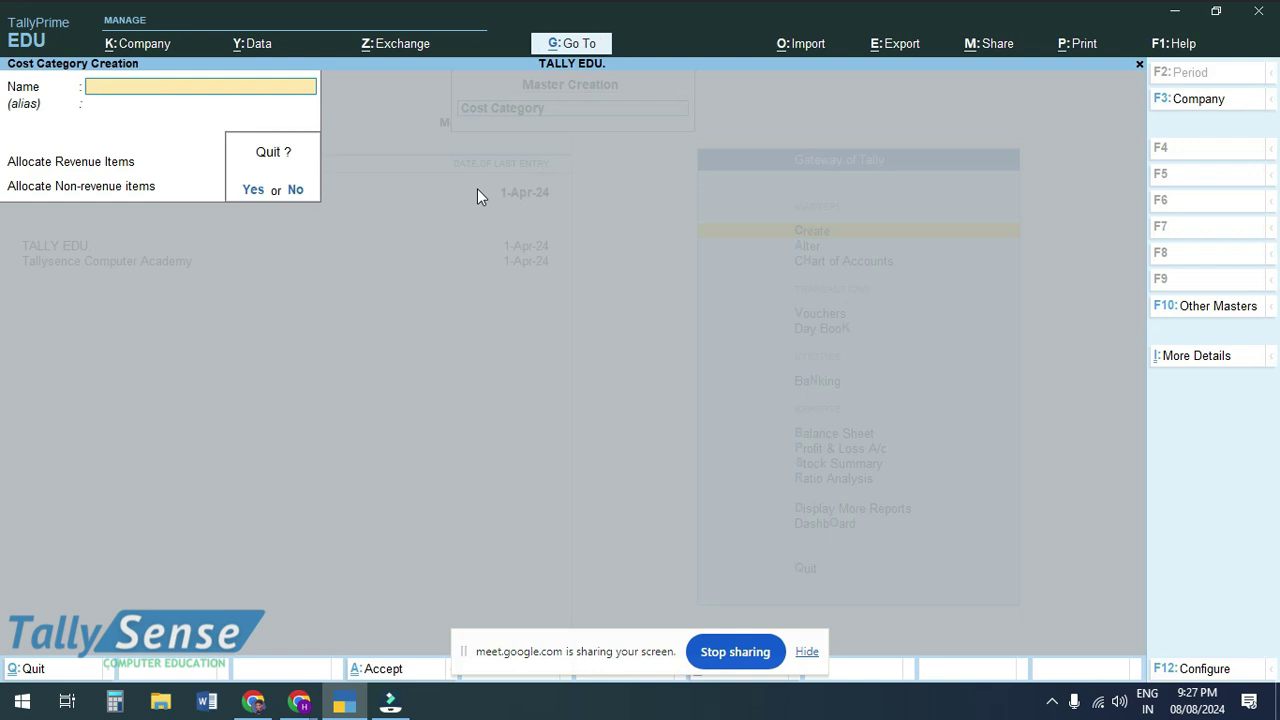
key(y)
key(Escape)
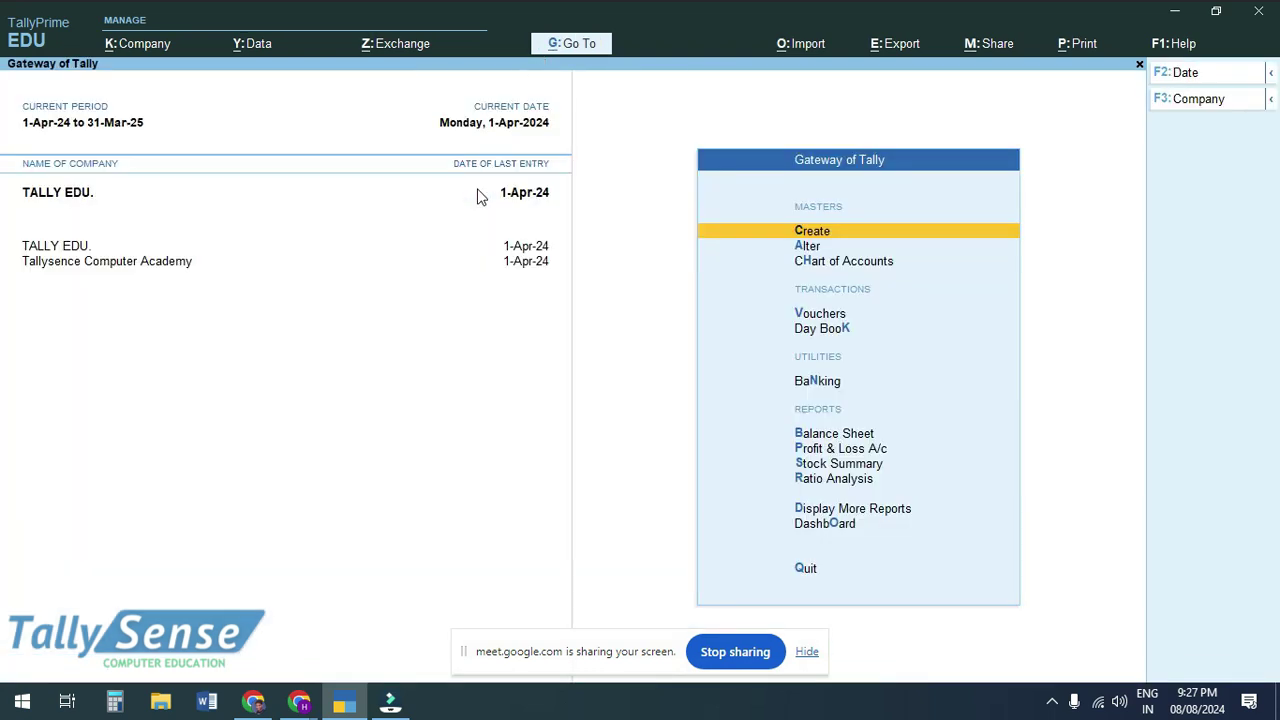
Start a new payment voucher and choose Employee Salary as the debit ledger
key(Down)
key(Down)
key(Down)
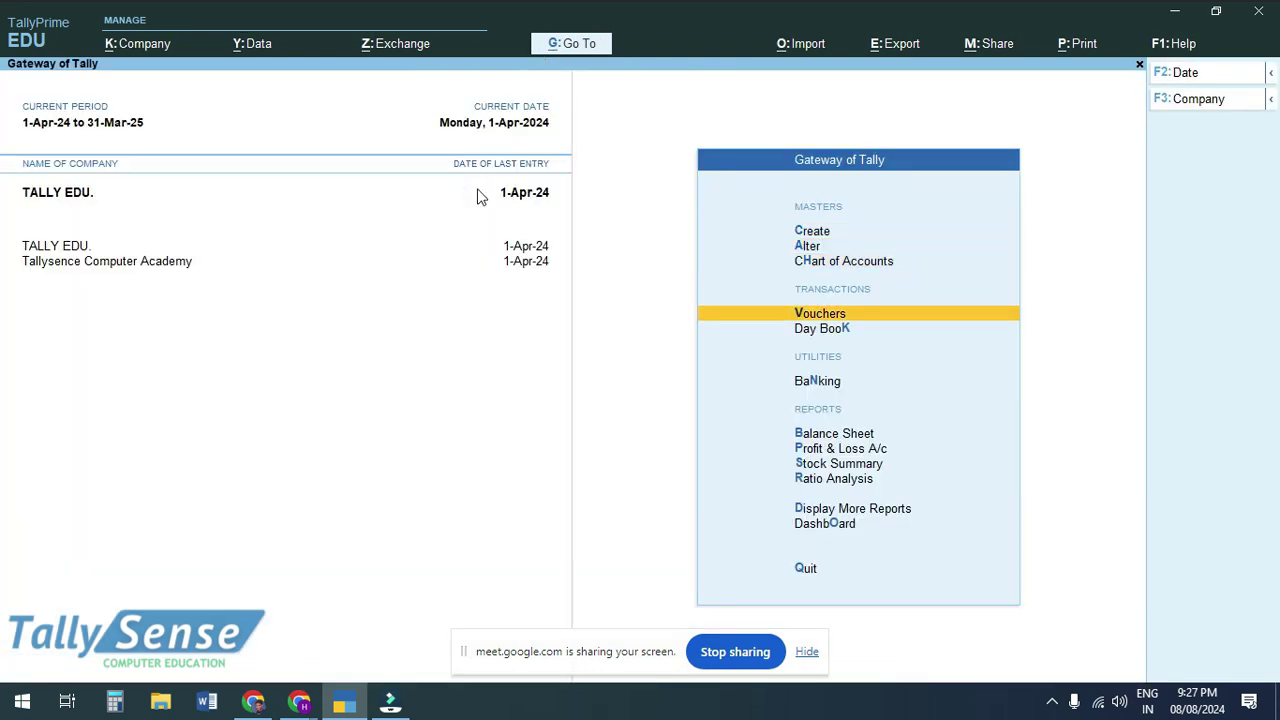
key(Return)
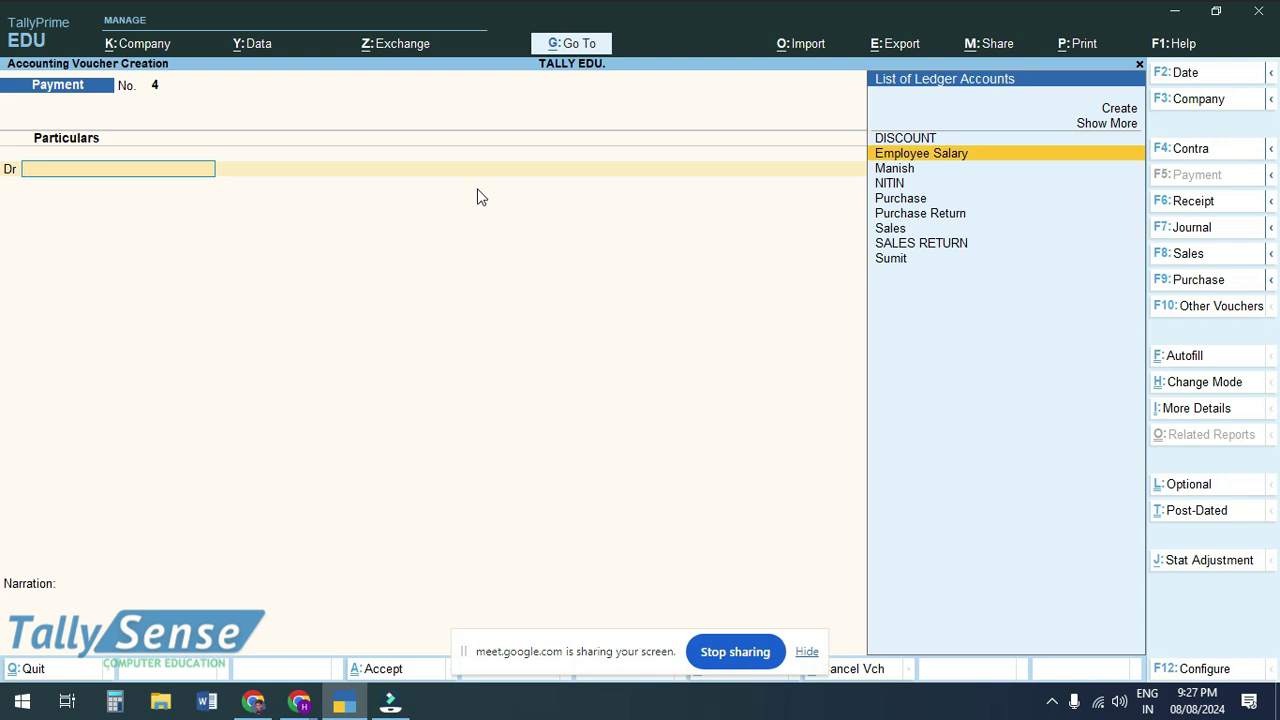
key(Return)
key(BackSpace)
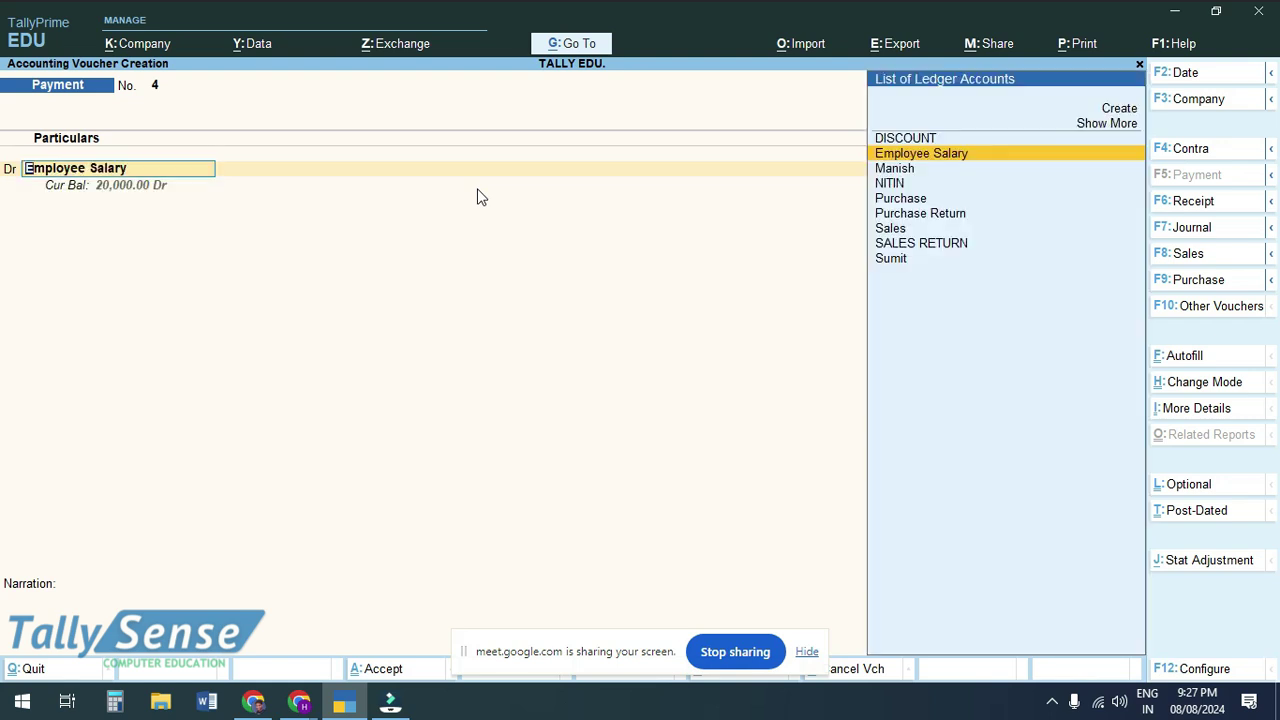
Check the cost centre setting in the Employee Salary ledger, accept it and debit the ledger with 2,000
key(ctrl)
key(ctrl+Return)
key(Return)
key(Return)
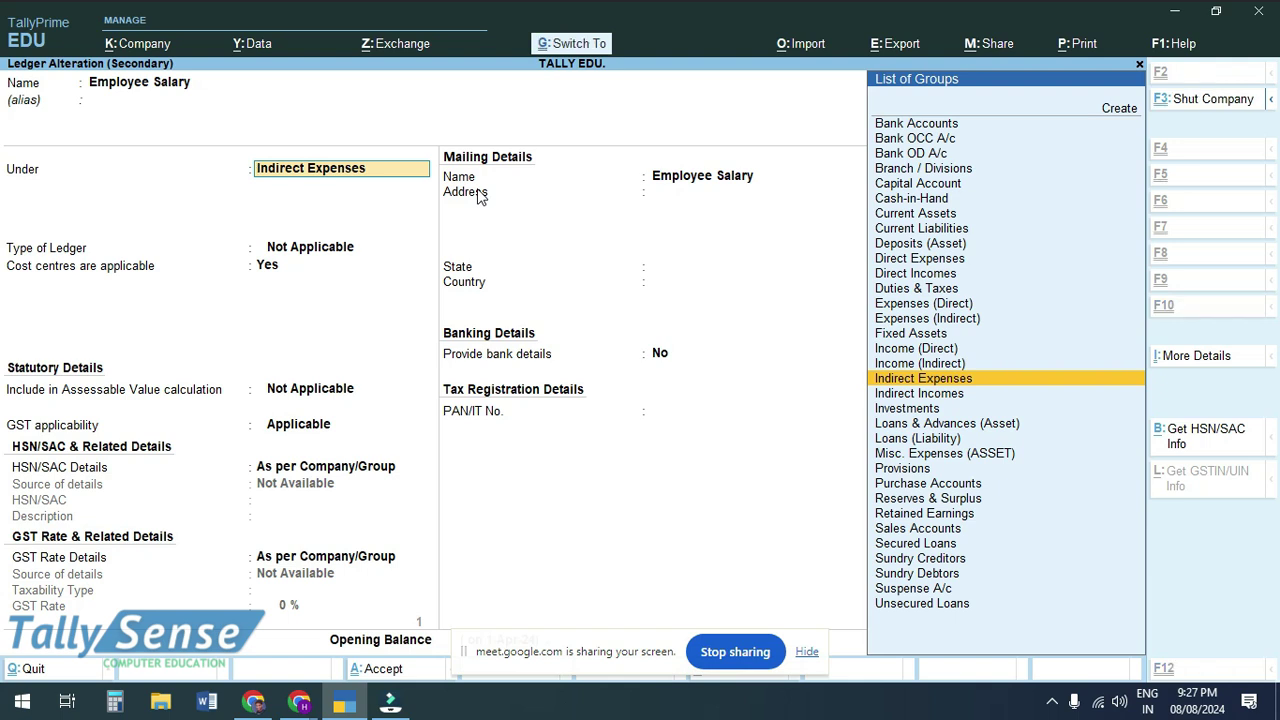
key(ctrl+a)
text(y2000)
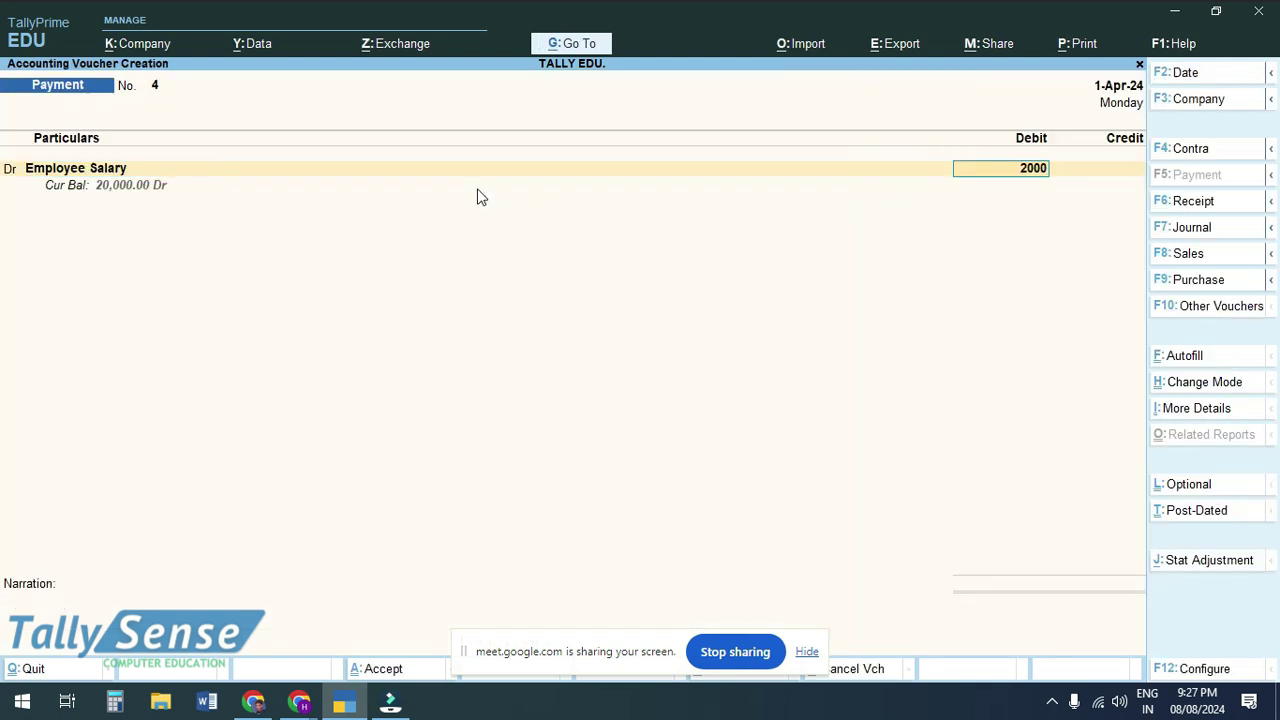
key(Return)
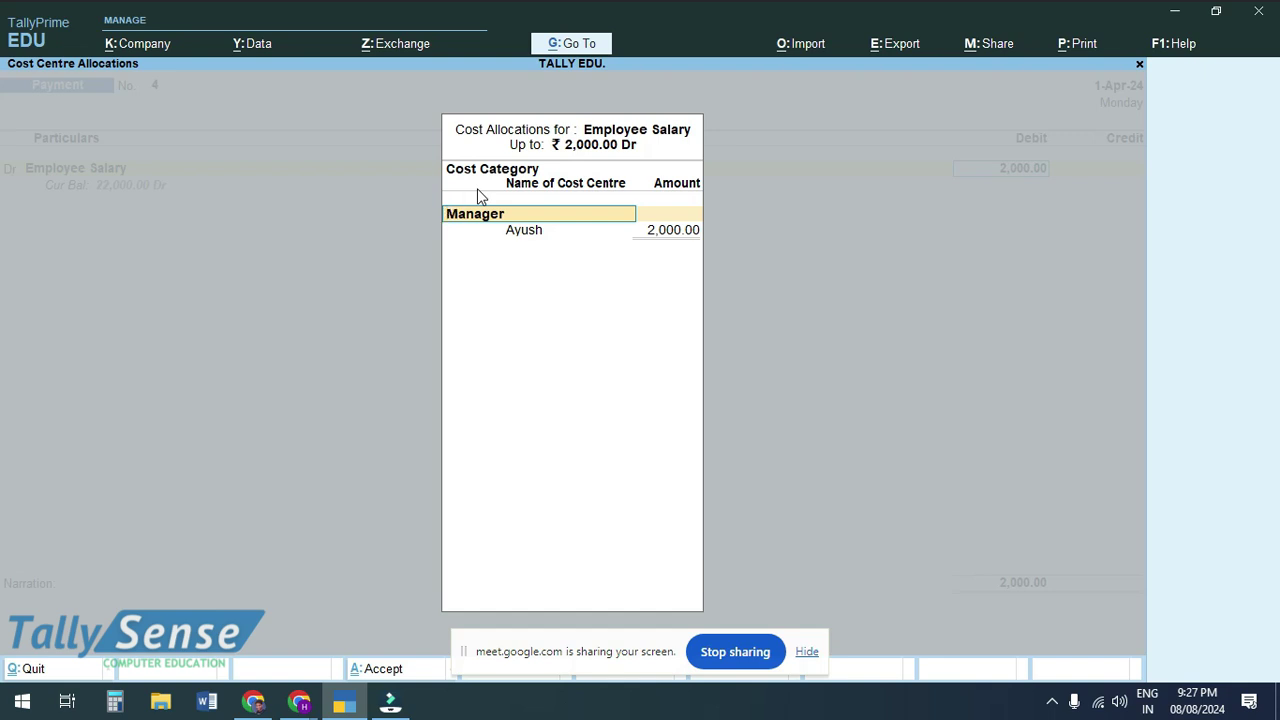
Set the cost category of the Employee Salary allocation to Sales Man
key(BackSpace)
key(Down)
key(Down)
key(Down)
key(Down)
key(Return)
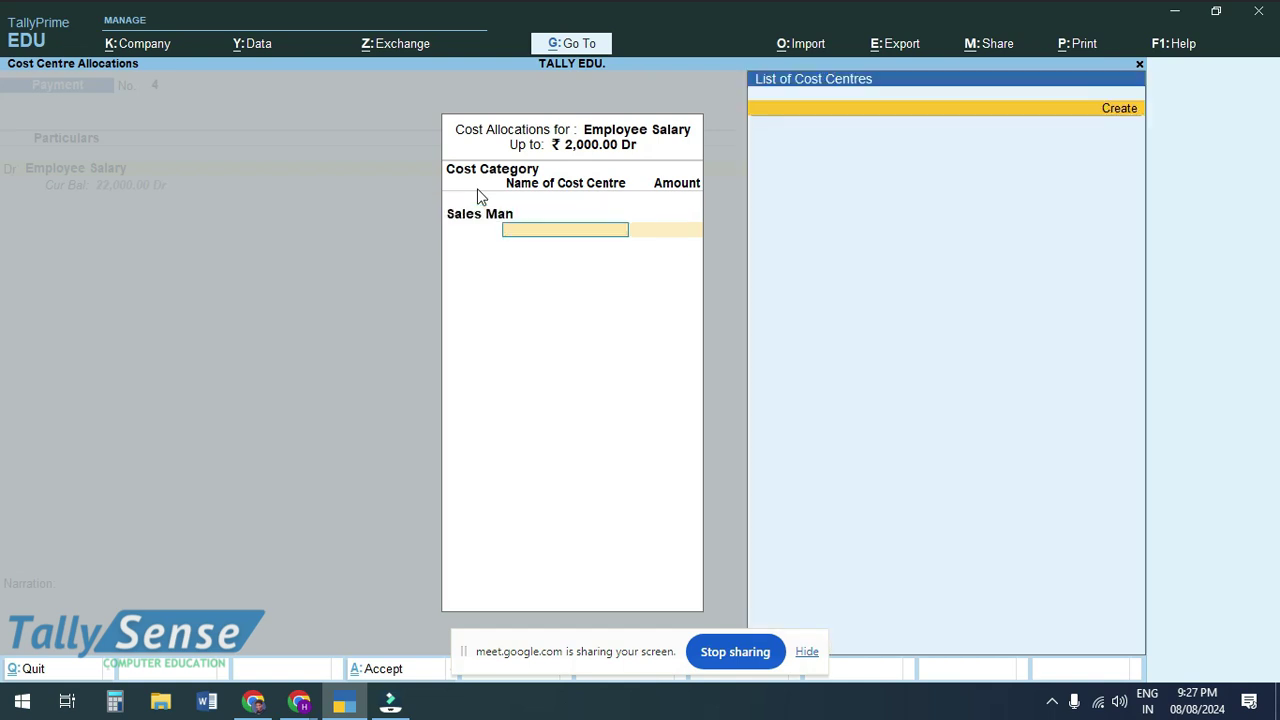
Try to create a cost centre with an employee's name for the Sales Man allocation, leaving its category as Manager
key(Return)
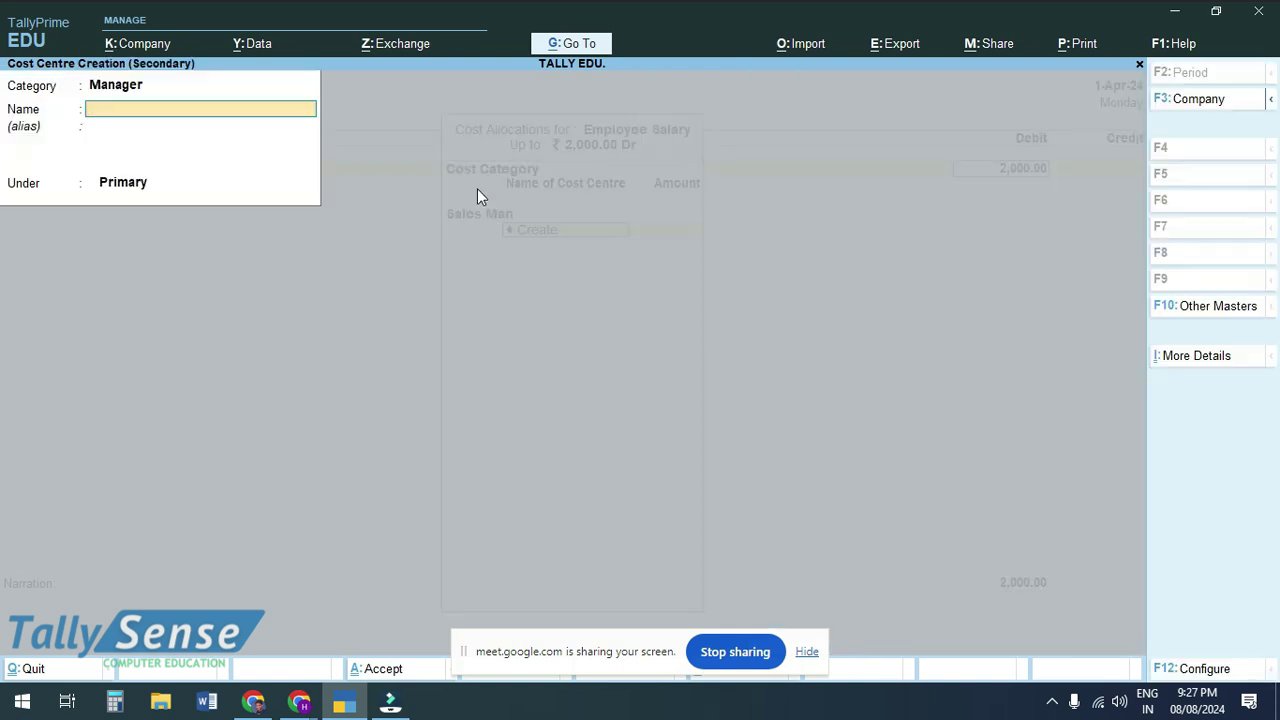
text(Lokesh)
key(ctrl)
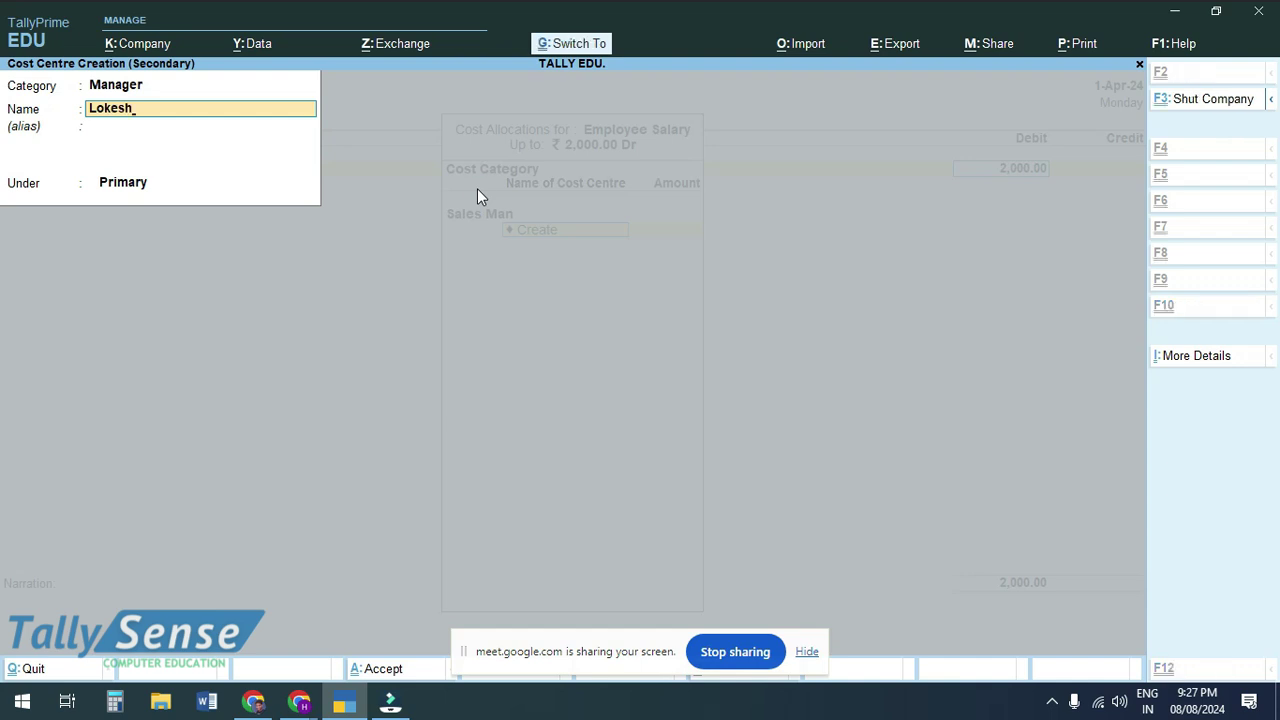
key(ctrl+a)
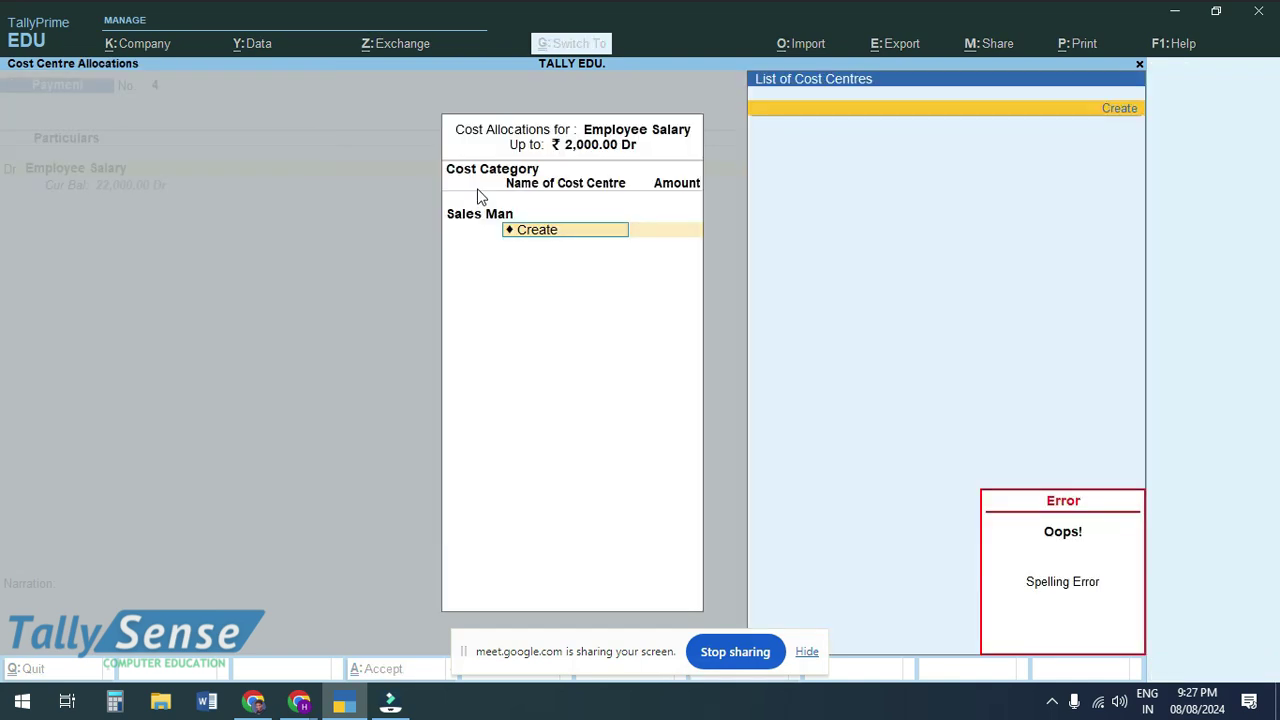
key(Return)
key(Escape)
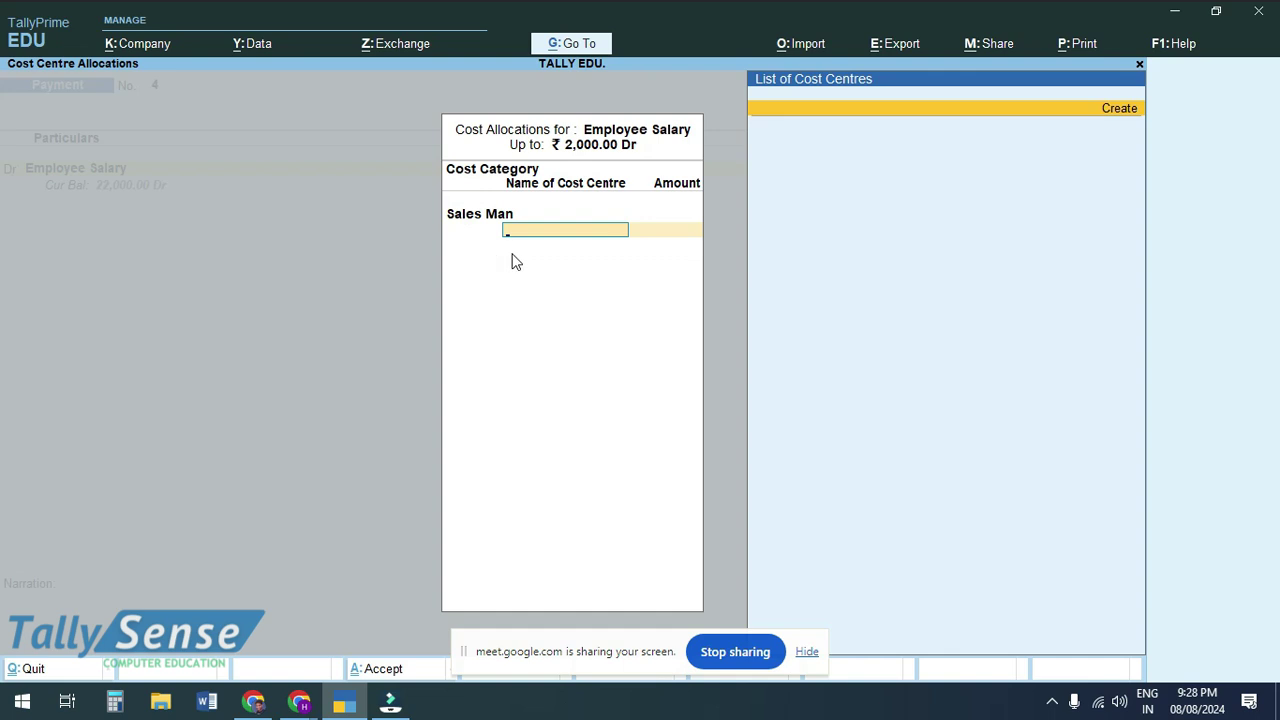
Create a cost centre with the salesman's name under the Sales Man category and allocate the 2,000 to it
key(alt+c)
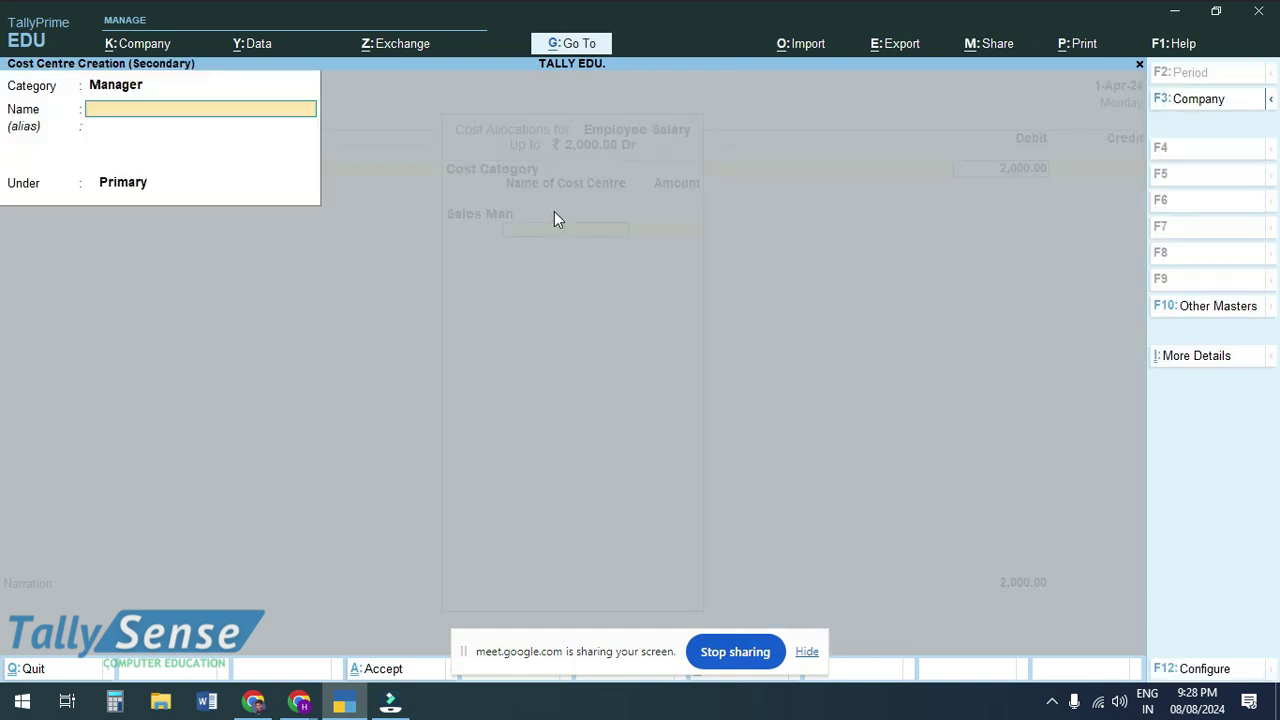
key(Down)
key(Down)
key(Down)
key(Return)
text(Piyush.)
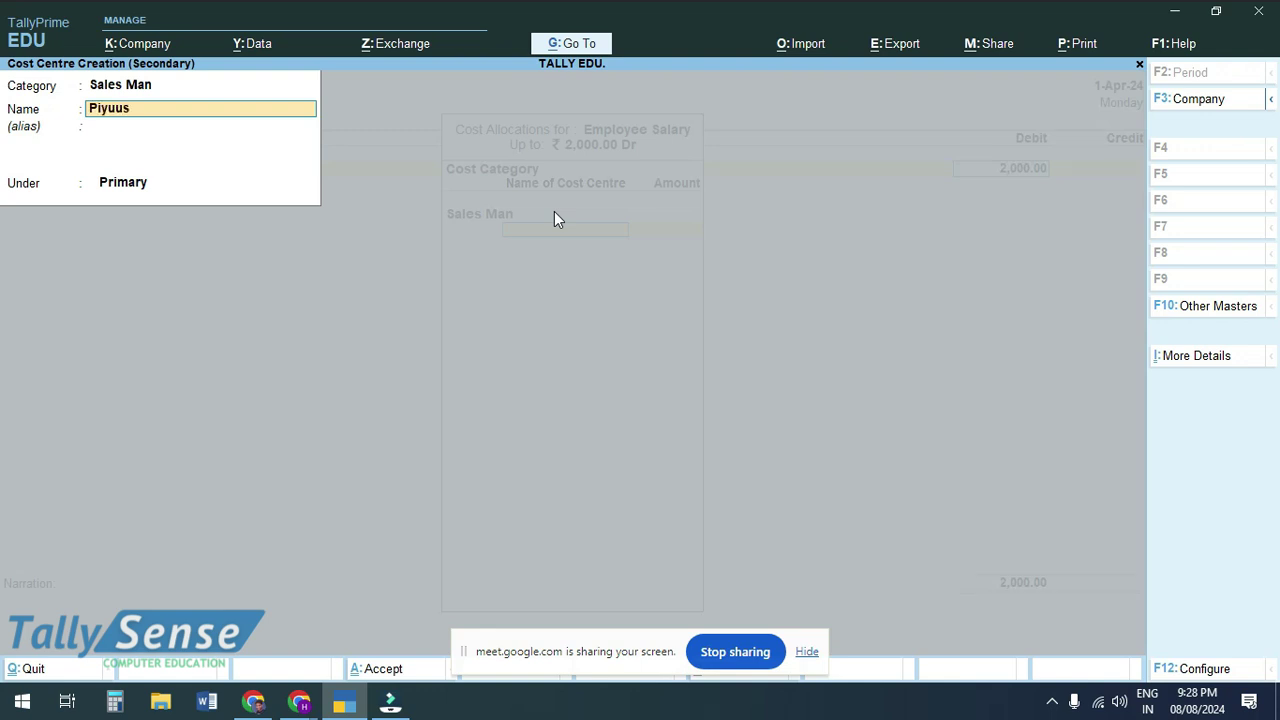
key(BackSpace)
key(BackSpace)
key(BackSpace)
text(sh)
key(ctrl+a)
key(Return)
key(Return)
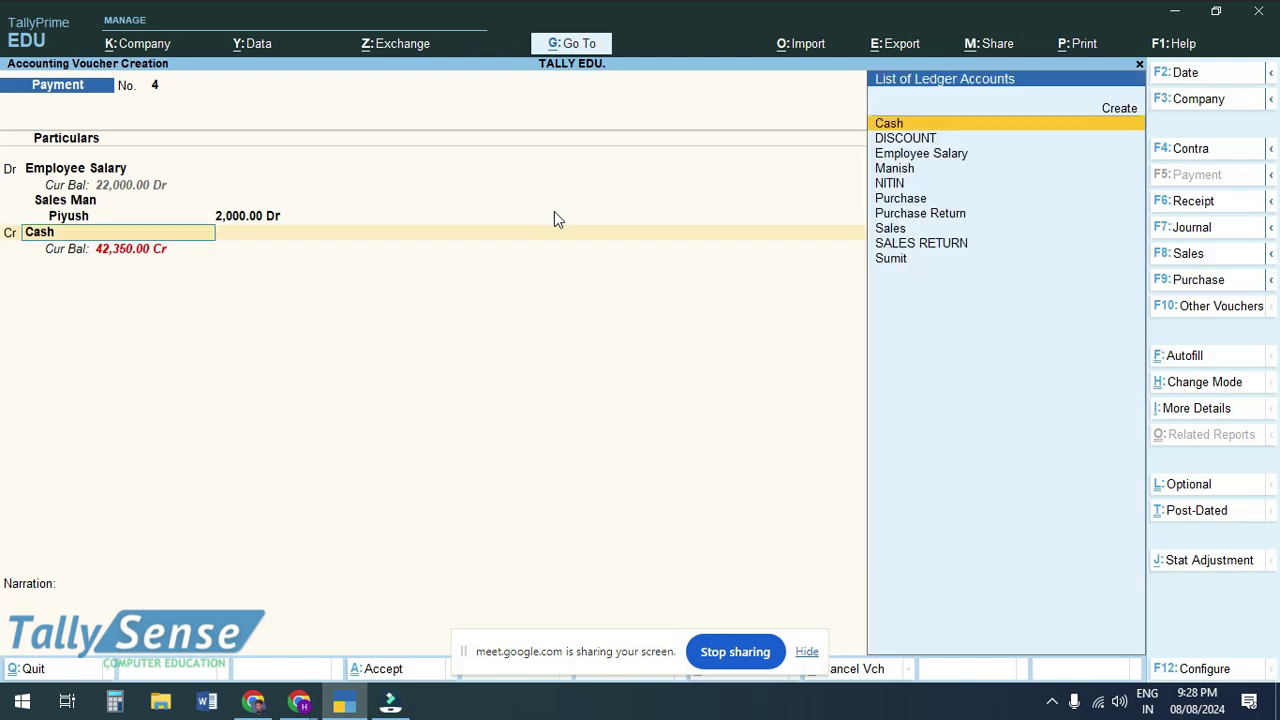
Credit Cash with 2,000 and save the payment voucher
key(Return)
key(Return)
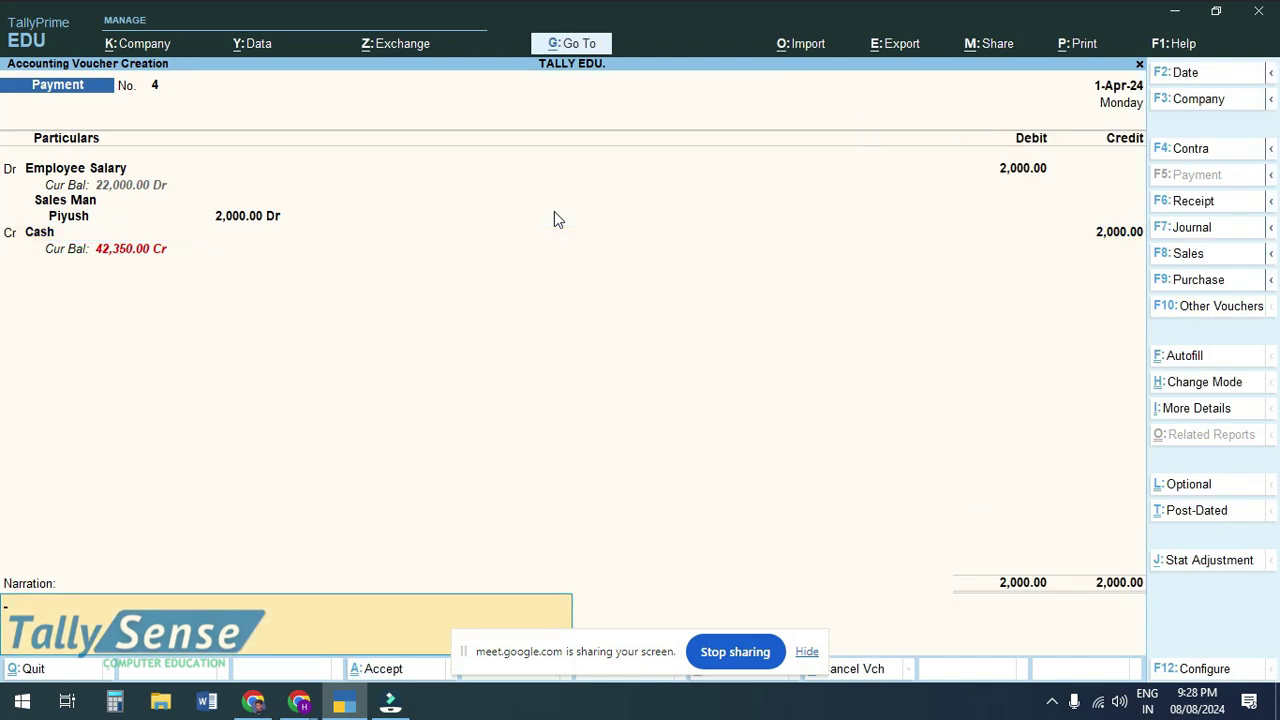
key(Return)
key(Return)
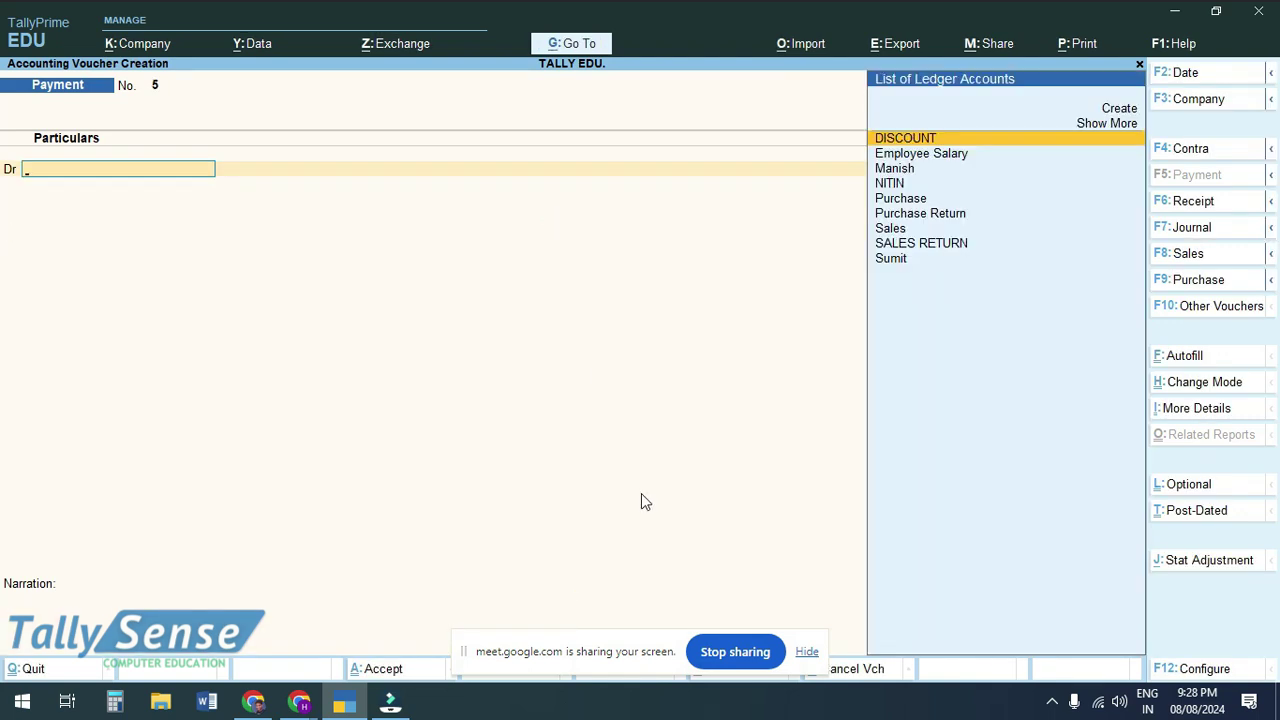
Open the saved payment voucher no. 4 and examine its print preview, including an enlarged view
click(809, 653)
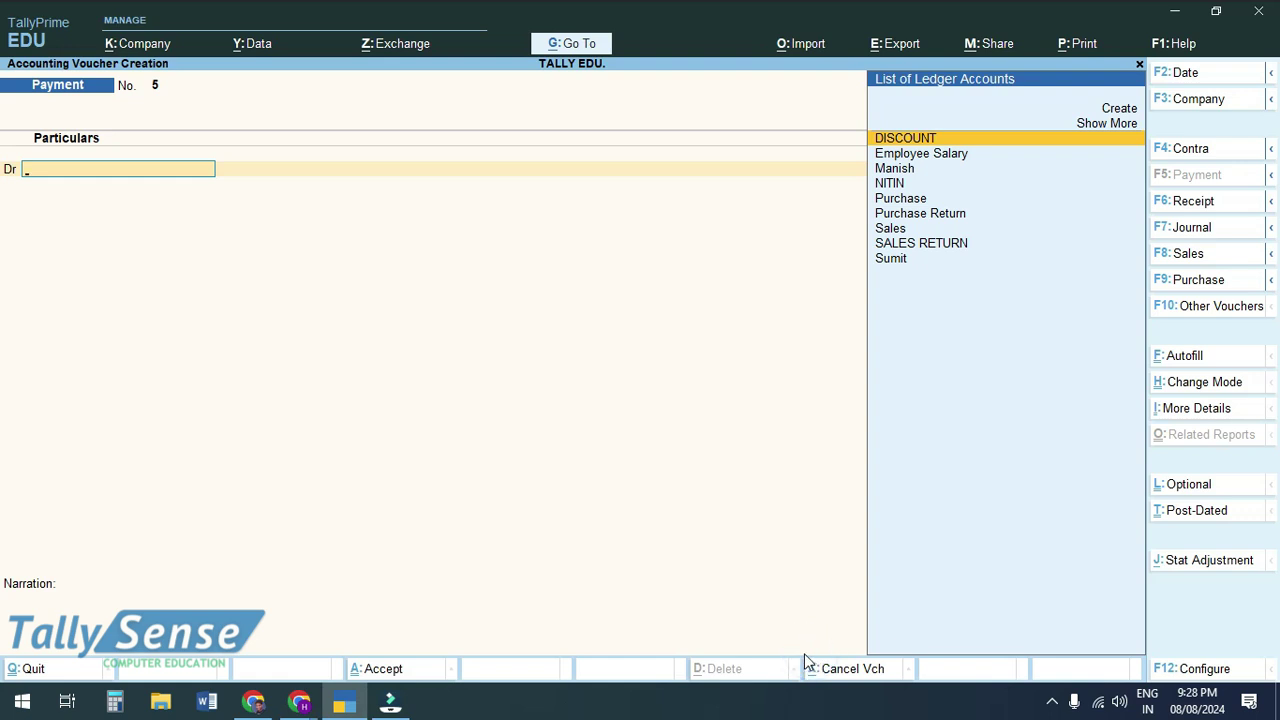
key(Page_Up)
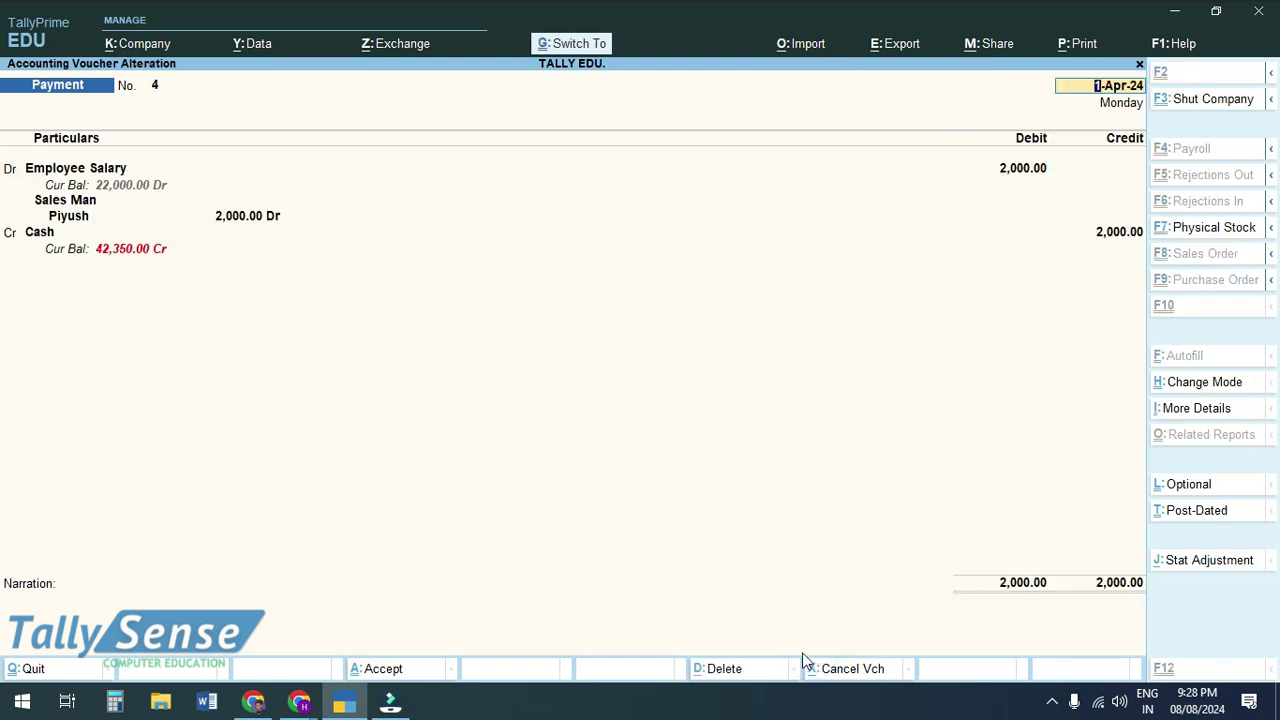
key(alt+p)
key(i)
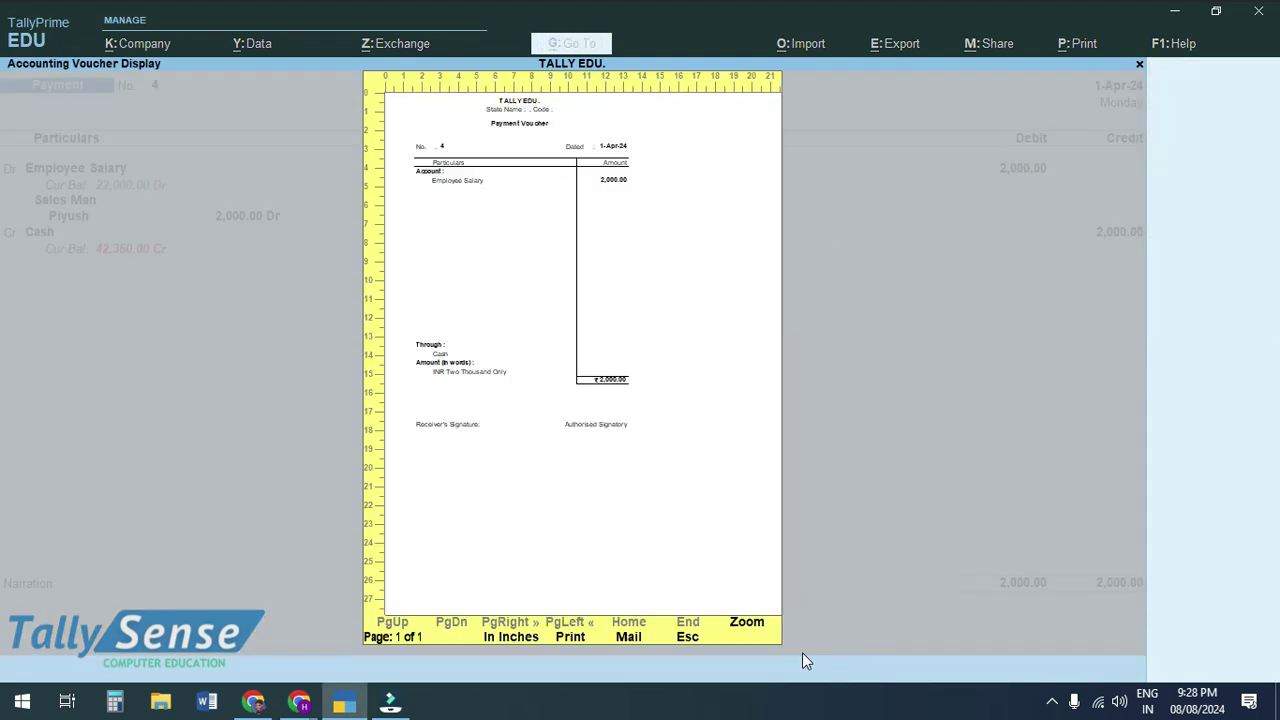
key(Return)
key(Return)
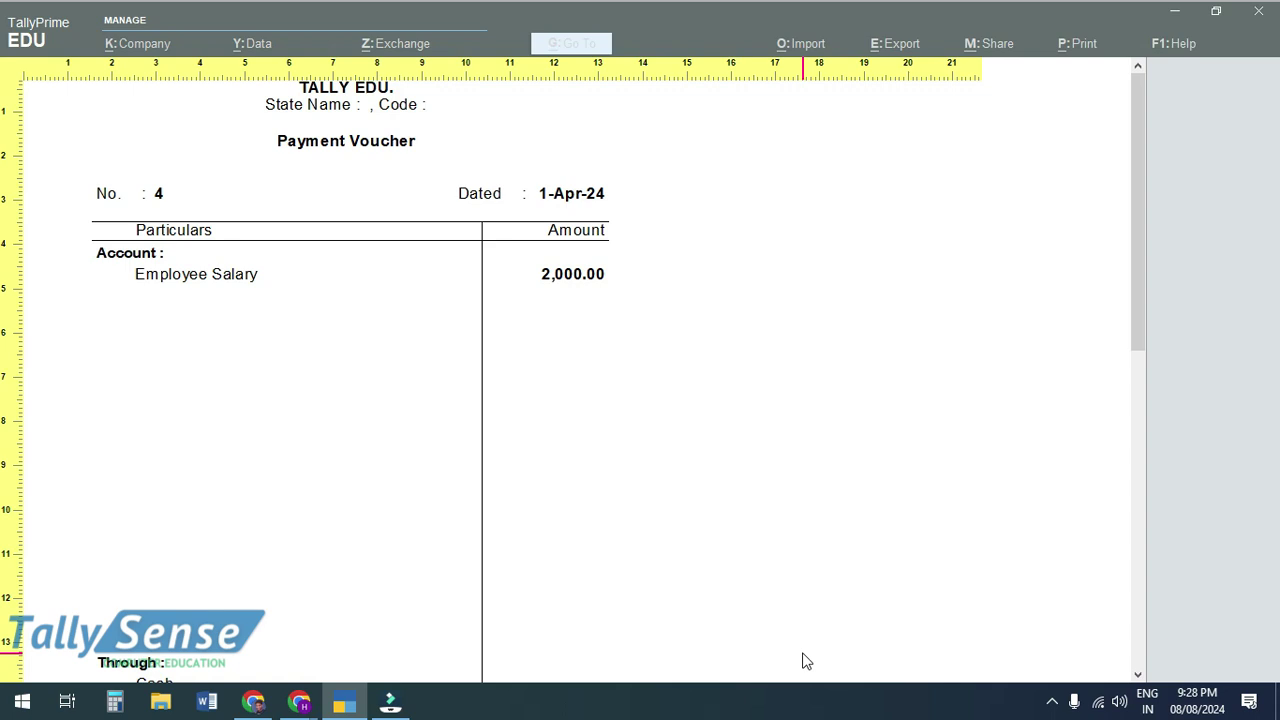
key(Escape)
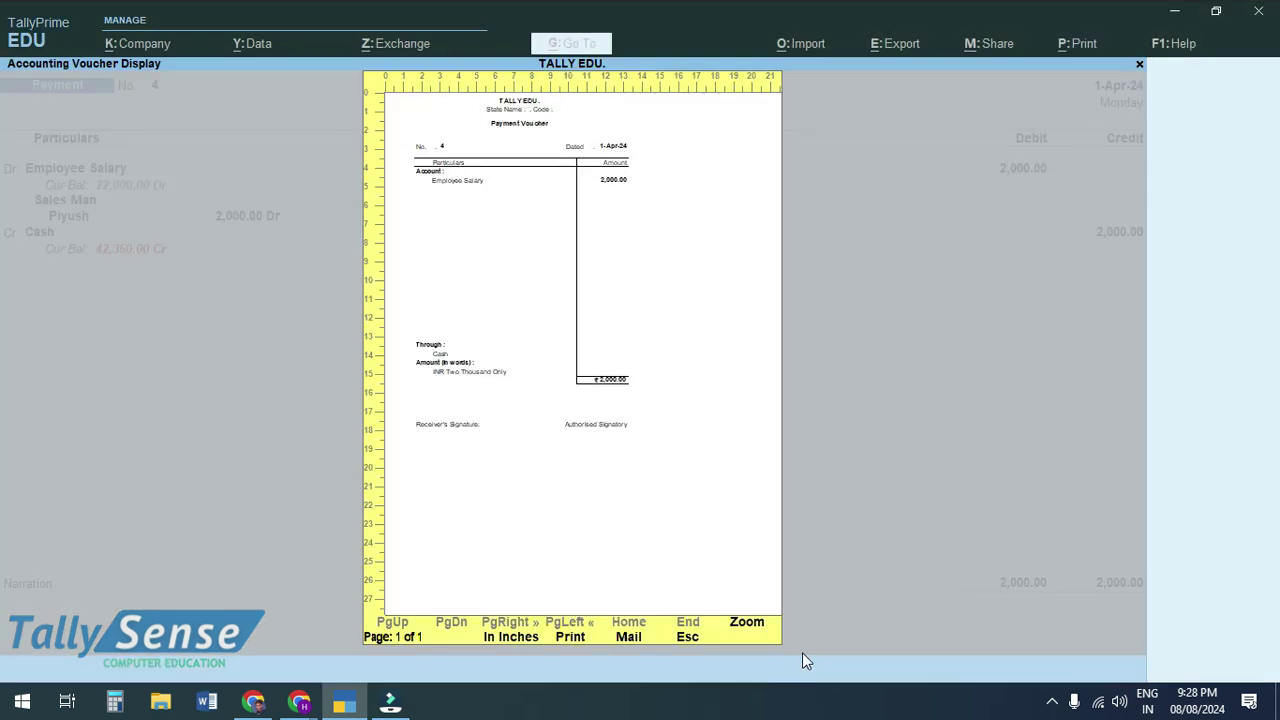
key(Escape)
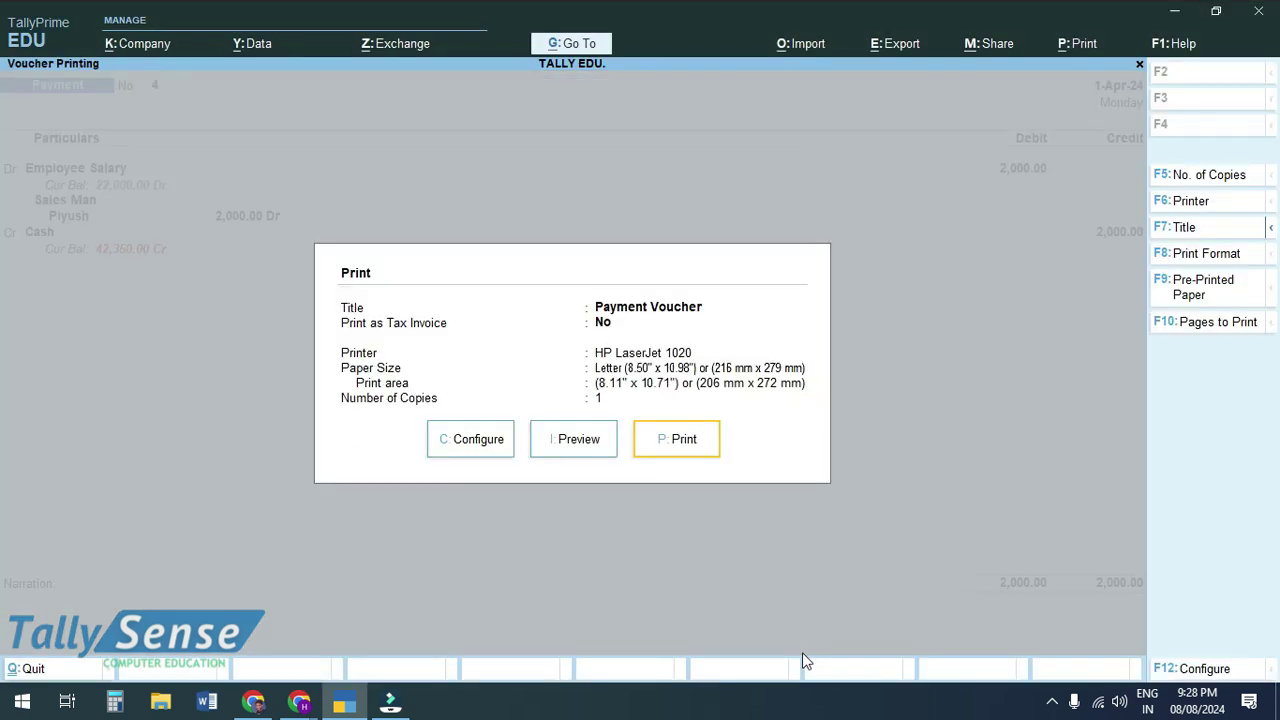
Set Show Cost Centre details to Yes in the payment voucher's print configuration
click(489, 454)
key(Down)
key(Down)
key(Down)
key(Down)
key(Down)
key(Down)
key(Down)
key(Down)
key(Down)
key(Down)
key(Down)
key(Down)
key(Down)
key(Down)
key(Down)
key(Down)
key(Down)
key(Down)
key(Down)
key(Down)
key(Down)
key(Down)
key(Down)
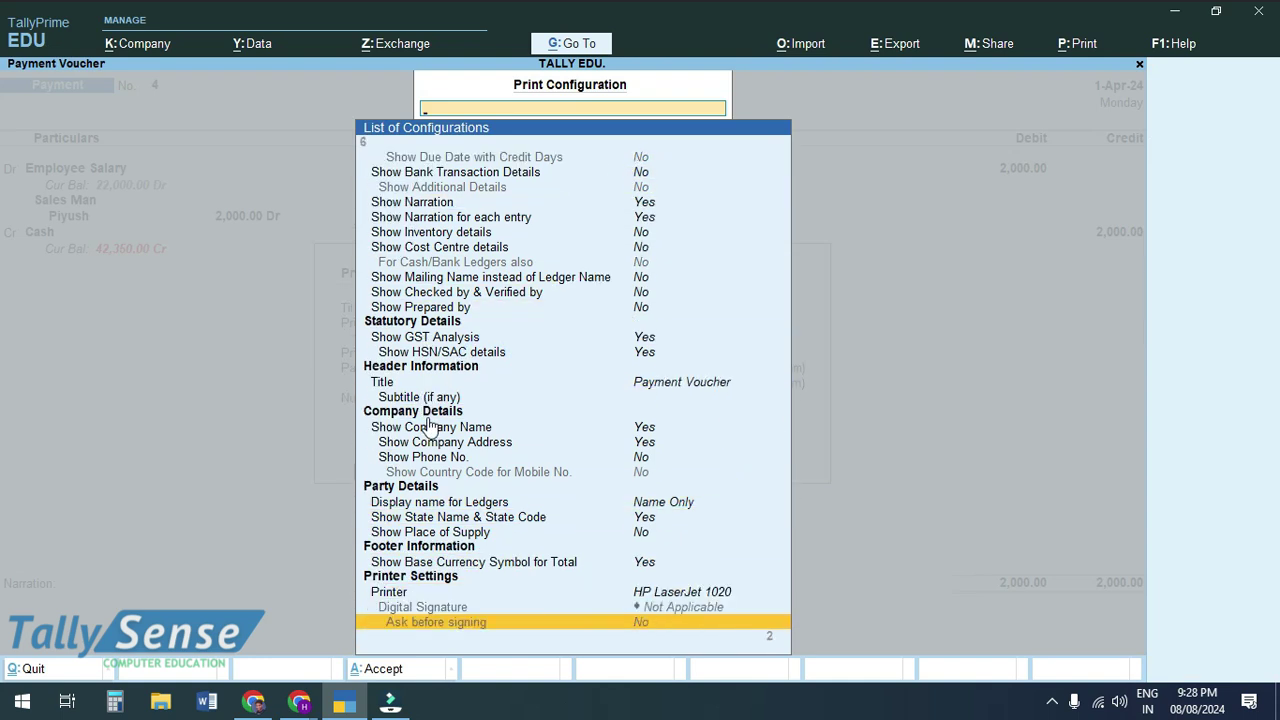
key(Up)
key(Up)
key(Up)
key(Up)
key(Up)
key(Up)
key(Up)
key(Up)
key(Up)
key(Up)
key(Up)
key(Up)
key(Up)
key(Up)
key(Up)
key(Up)
key(Up)
key(Up)
key(Up)
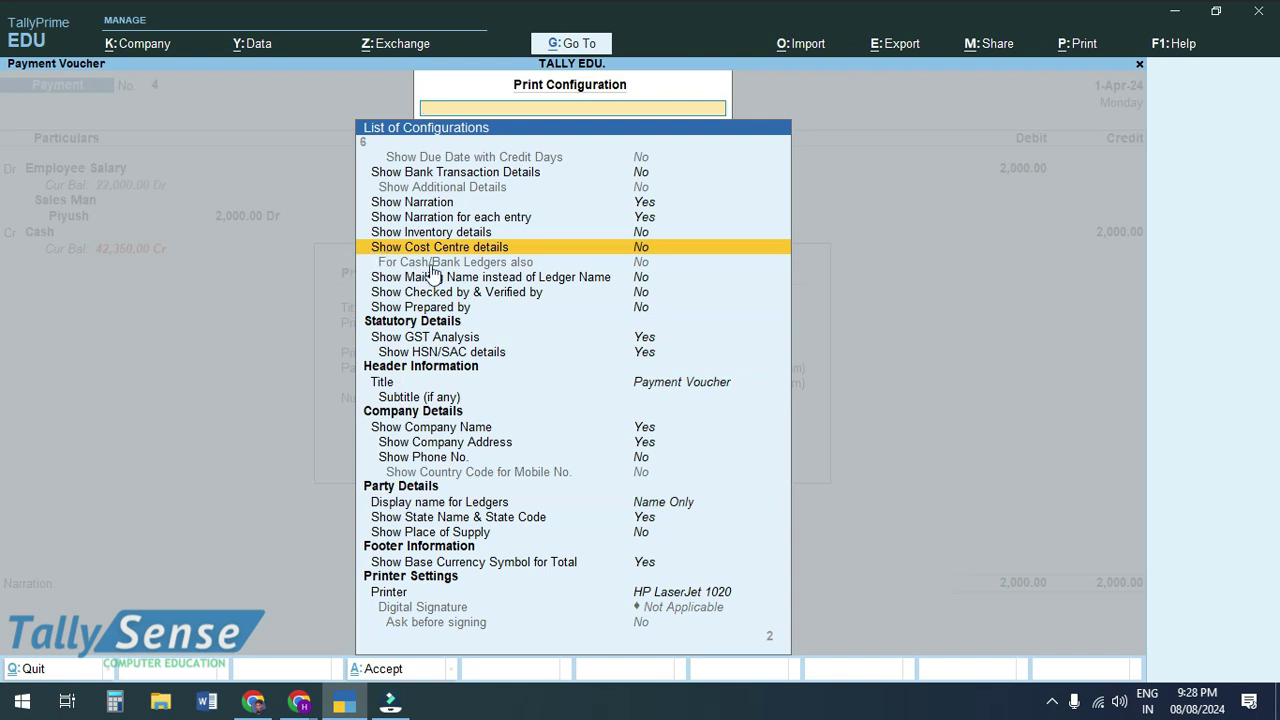
key(Return)
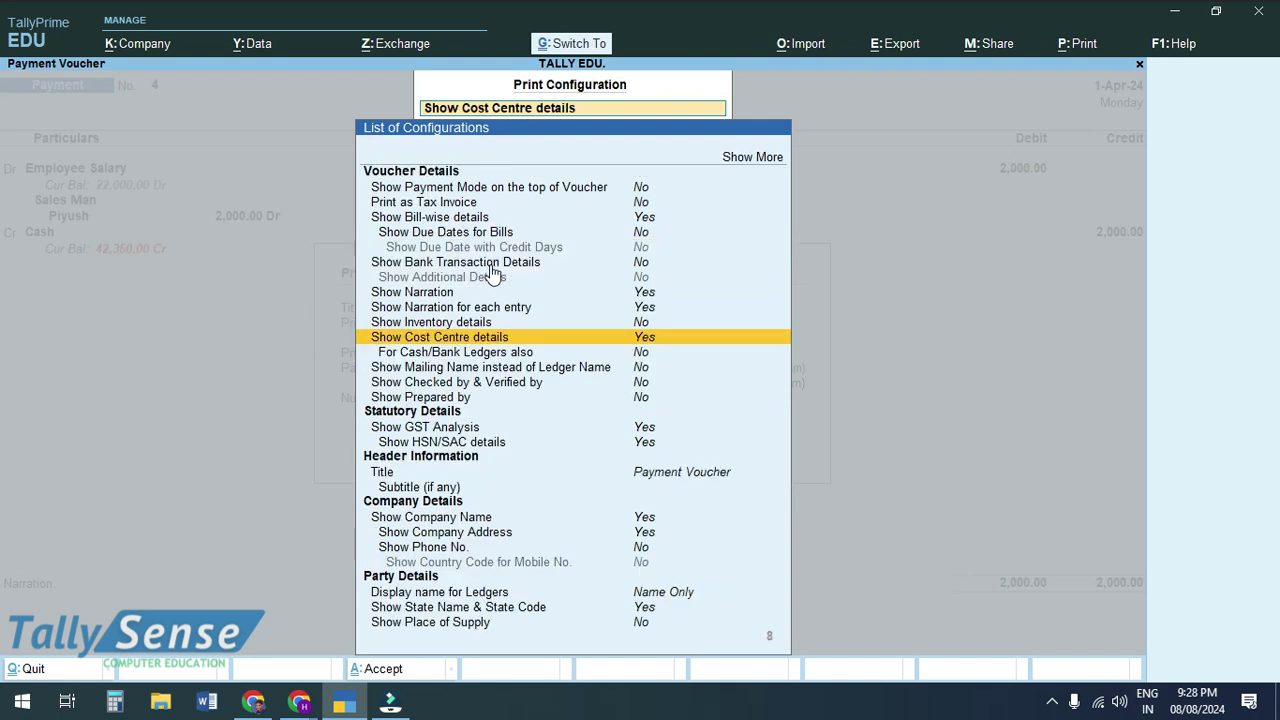
key(Escape)
Preview voucher no. 4 for printing and examine the cost centre details under Employee Salary
key(i)
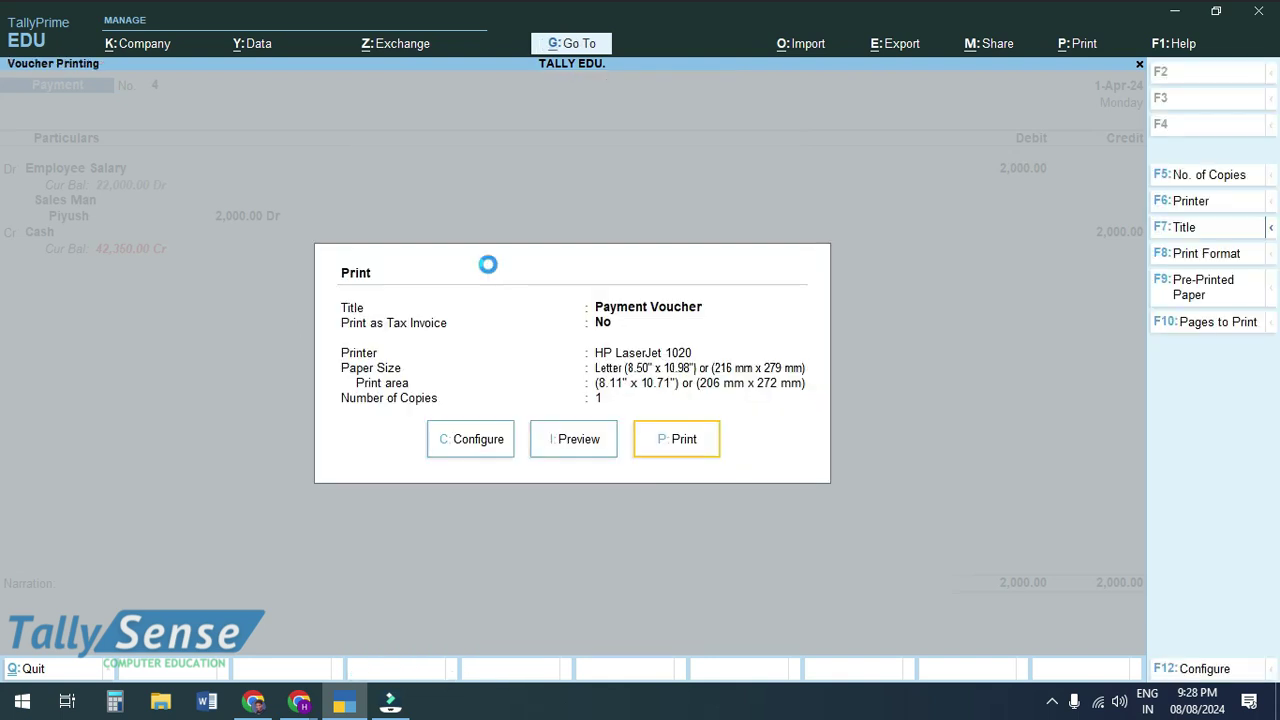
key(alt+z)
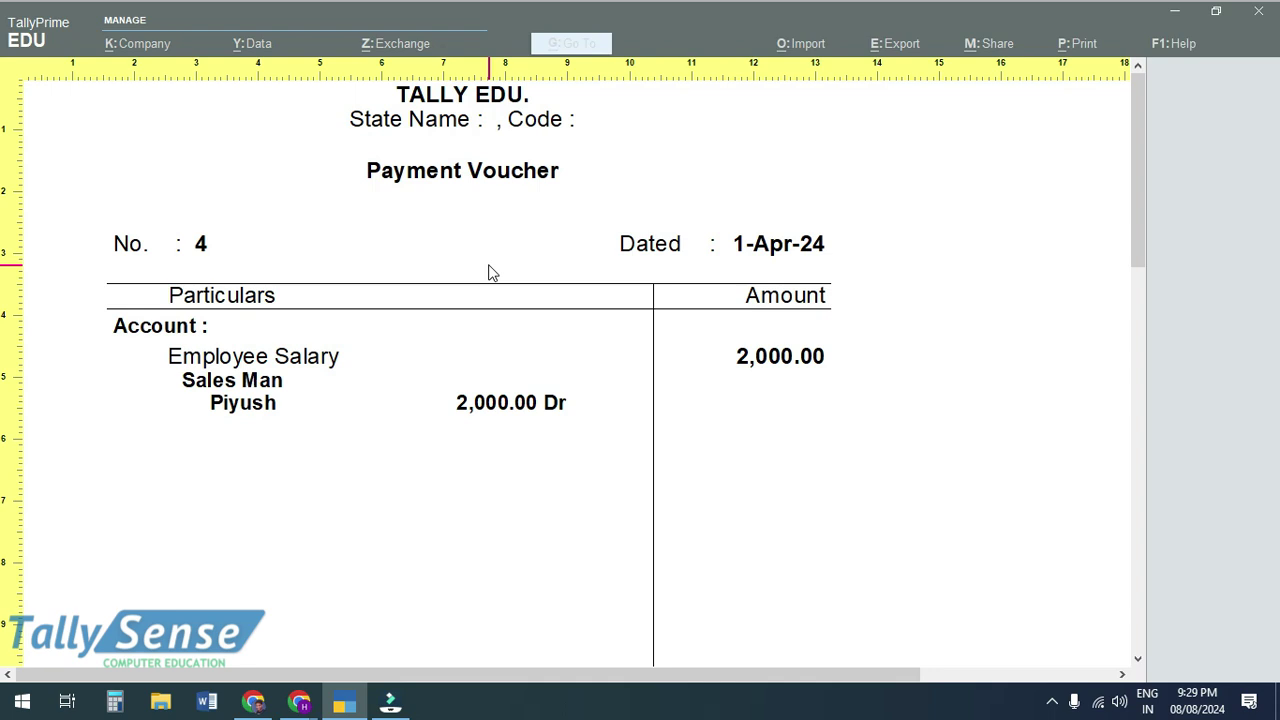
scroll(489, 272, down, 5)
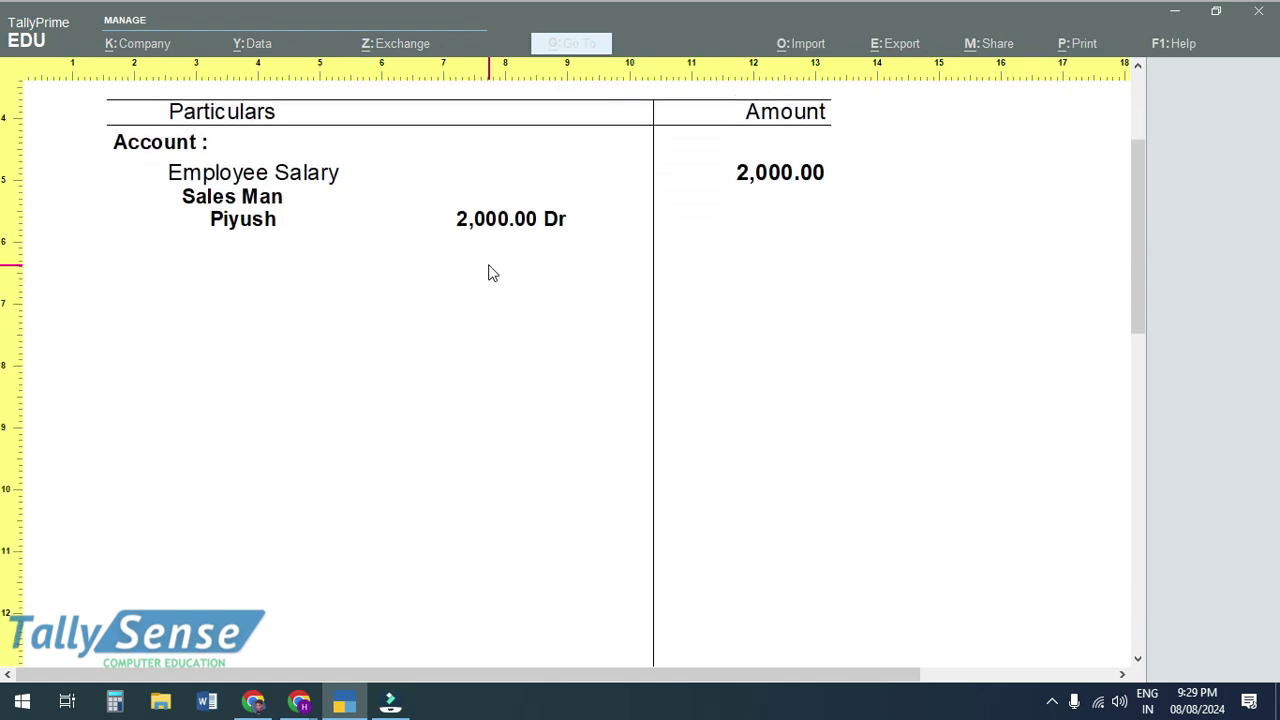
scroll(489, 272, down, 4)
key(Escape)
key(Escape)
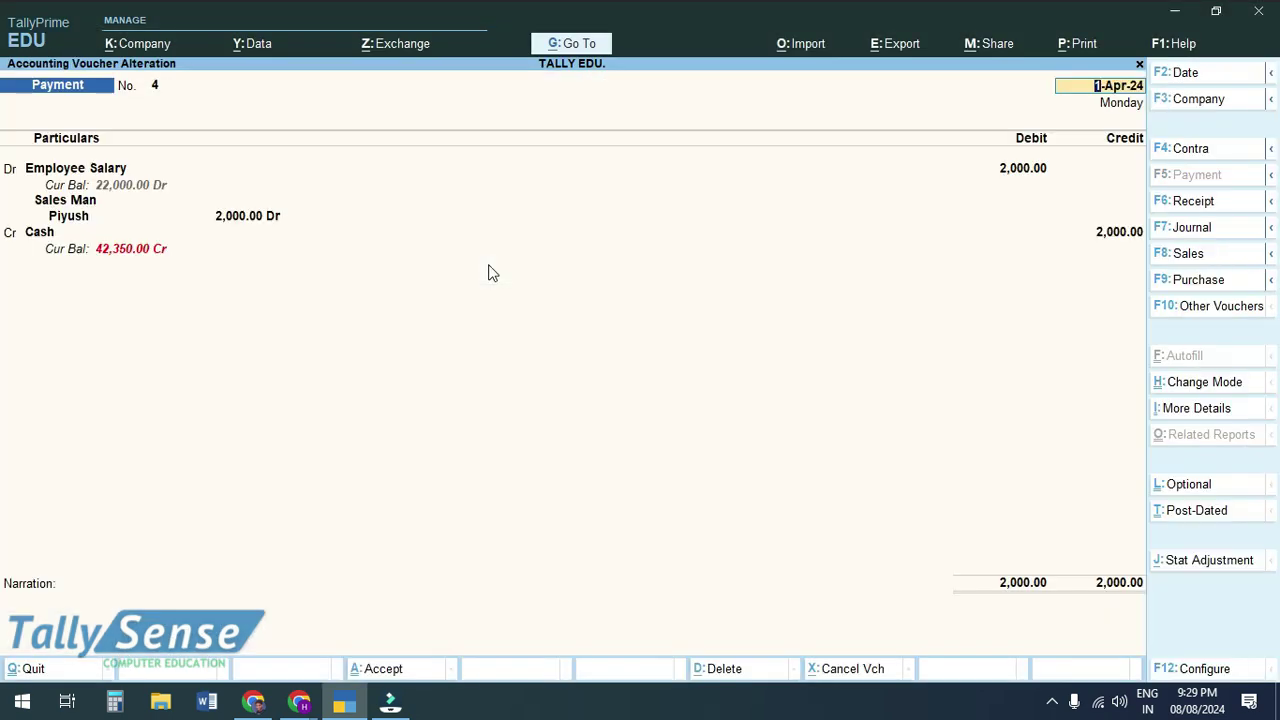
Open payment voucher no. 3 and examine its Manager cost centre allocations and total in an enlarged print preview
key(Escape)
key(y)
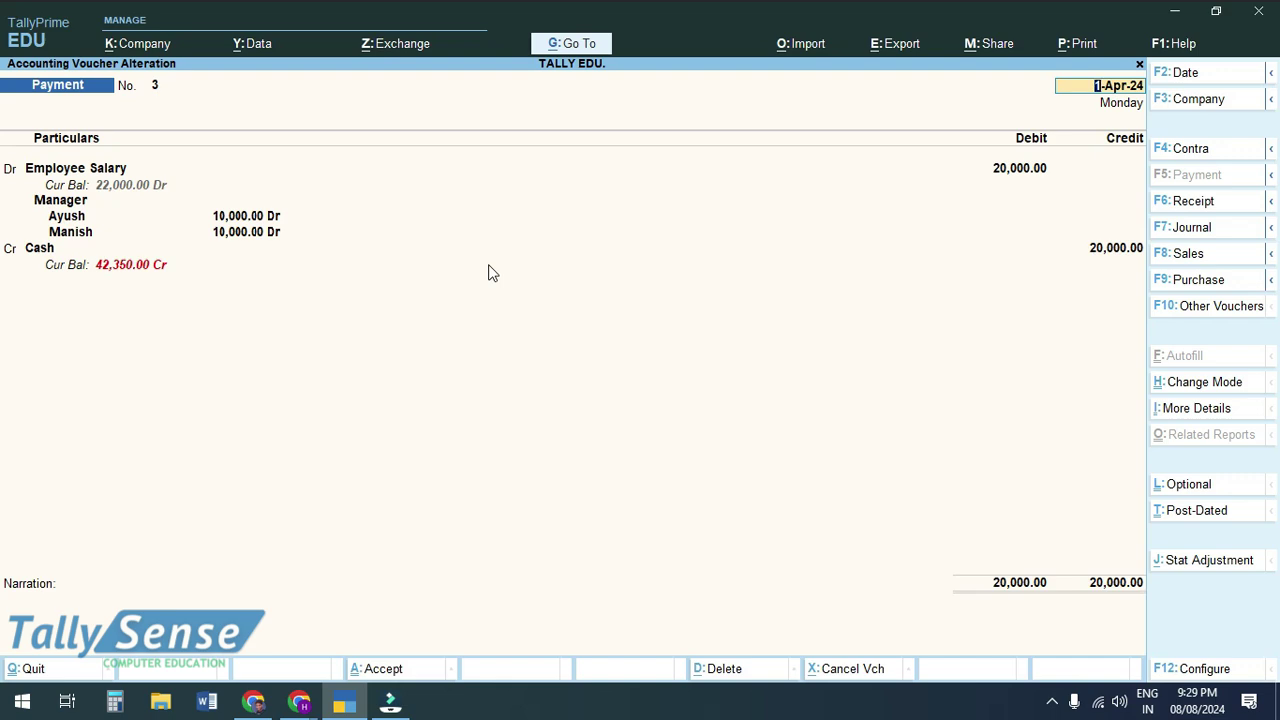
key(ctrl+p)
key(i)
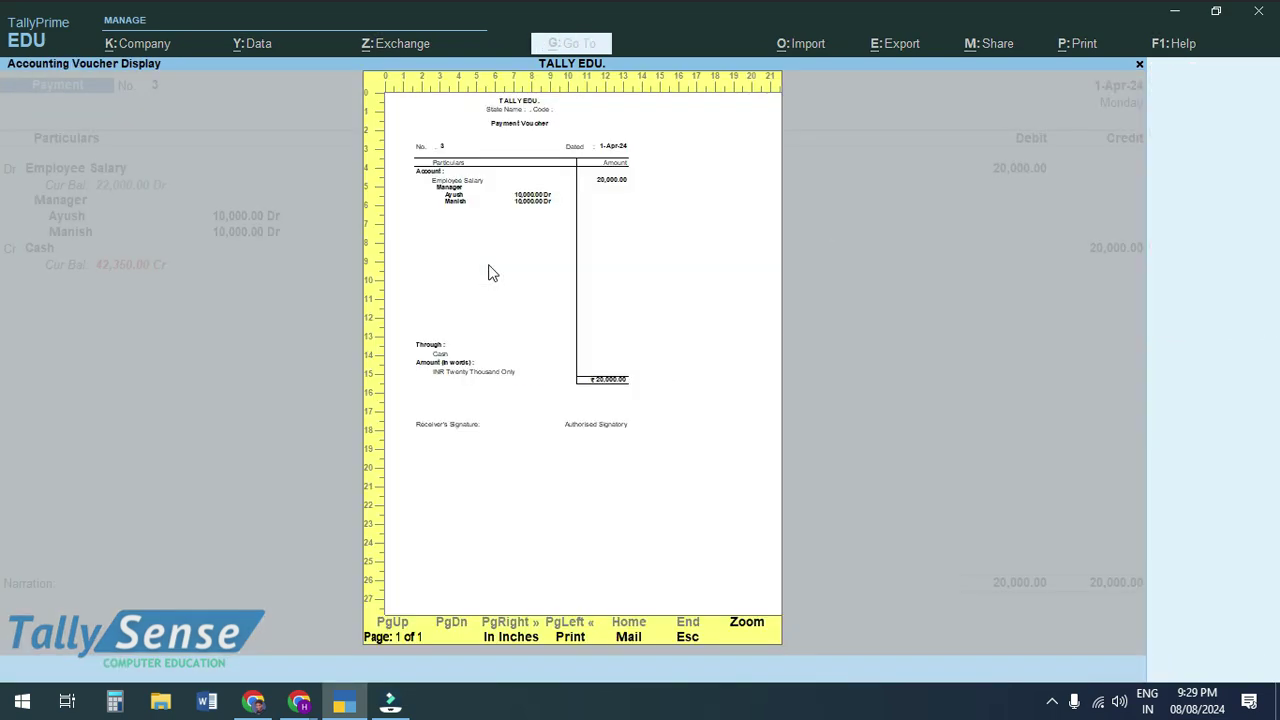
key(Return)
key(plus)
key(plus)
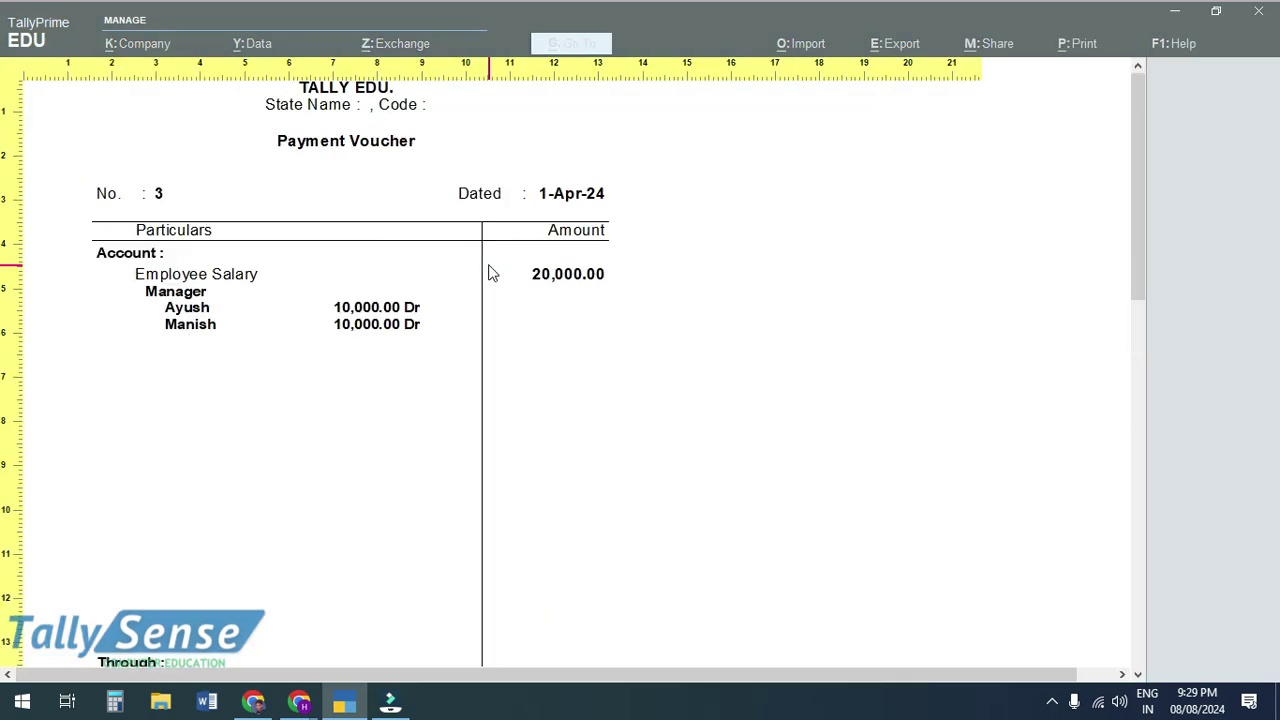
key(Down)
key(Down)
key(Down)
key(Down)
key(Down)
key(Down)
scroll(489, 272, down, 5)
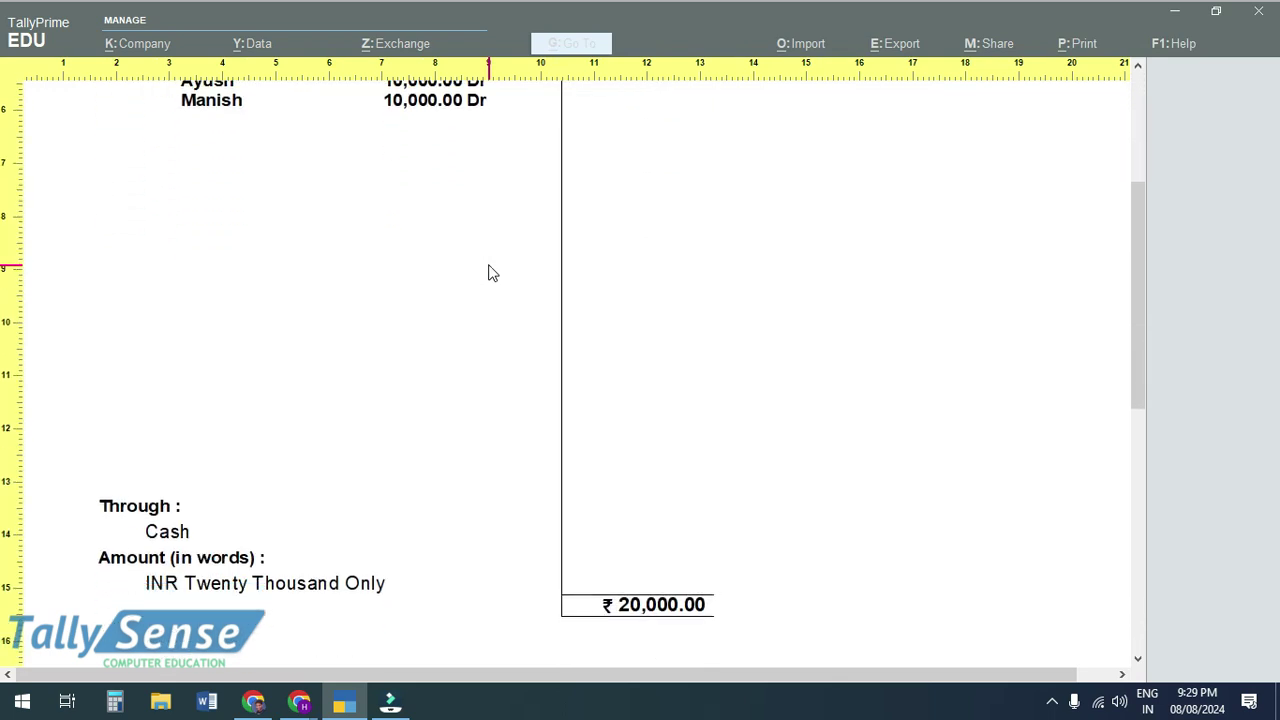
scroll(489, 272, up, 10)
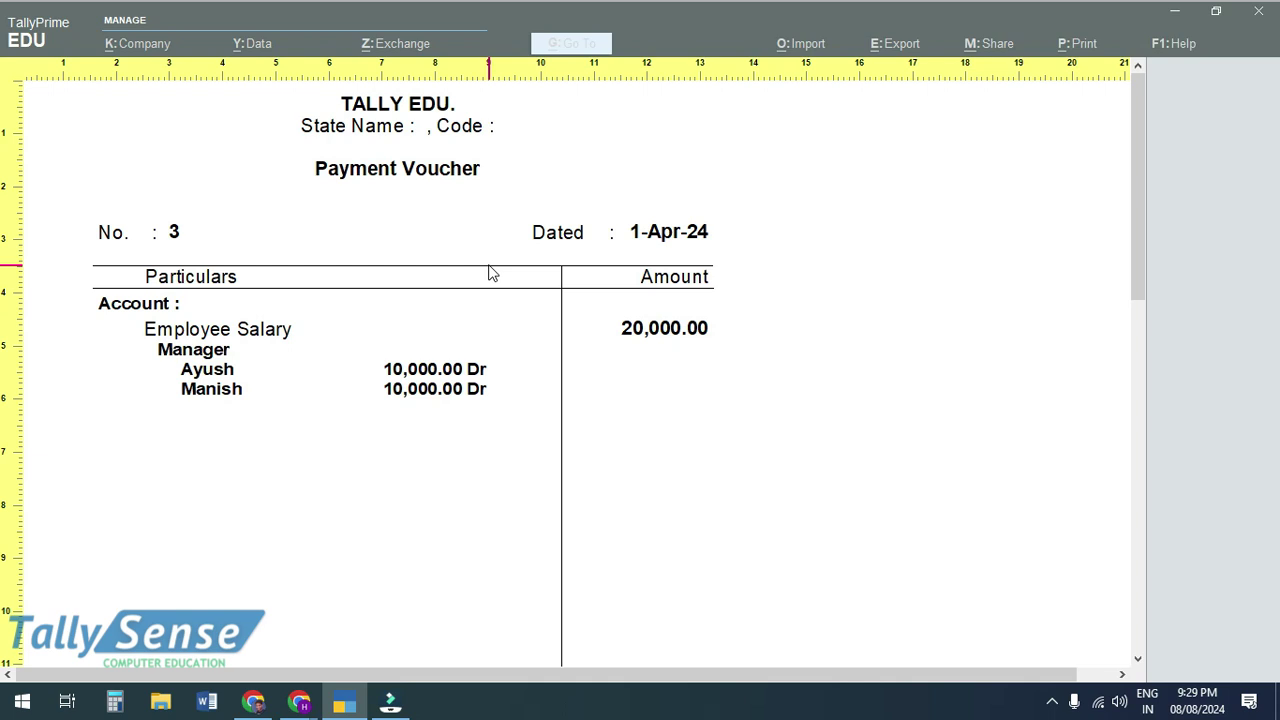
Switch to the browser showing the tallyprime online Side presentation on cost centres
key(alt+Tab)
key(alt+Tab)
key(alt+Tab)
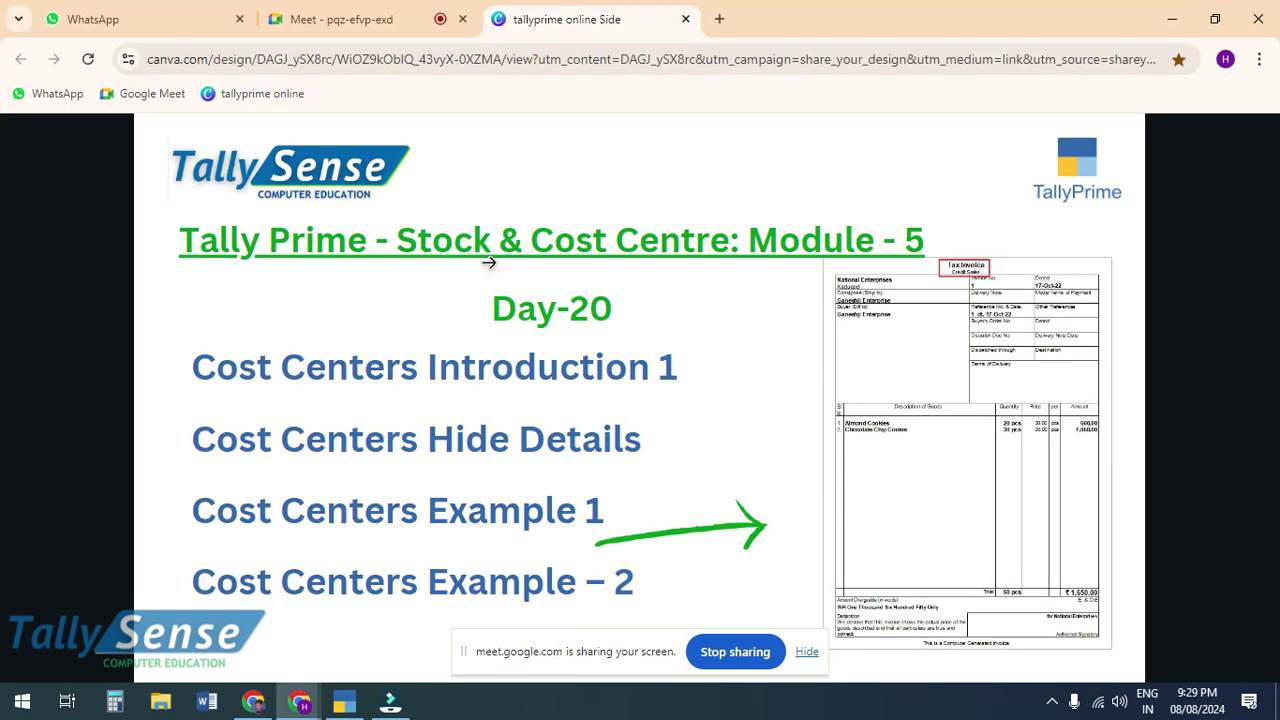